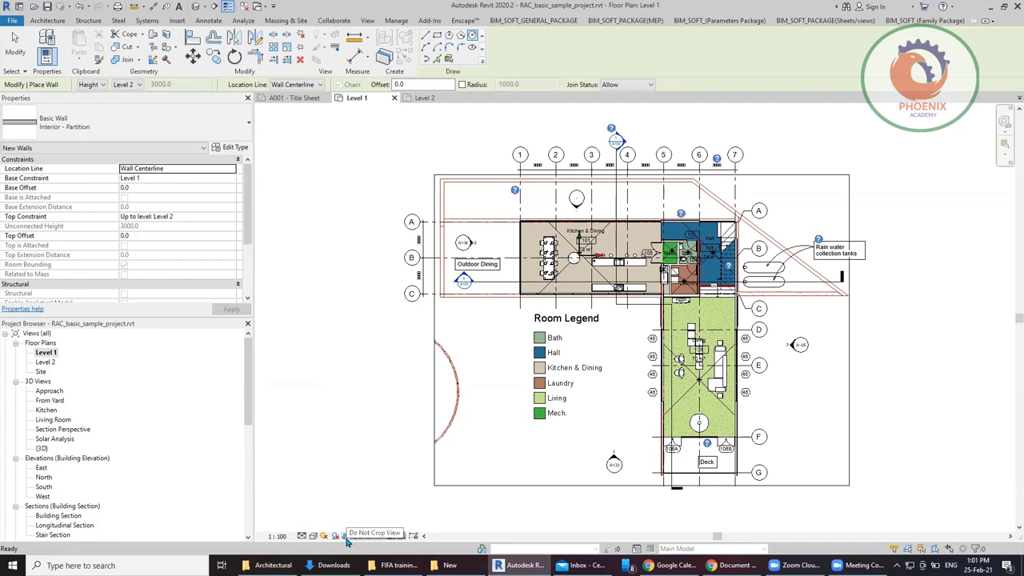
Step: Crop the Level 1 plan tightly around the circular wall and hide the crop region boundary
{"action": "left_click", "coordinate": [347, 537]}
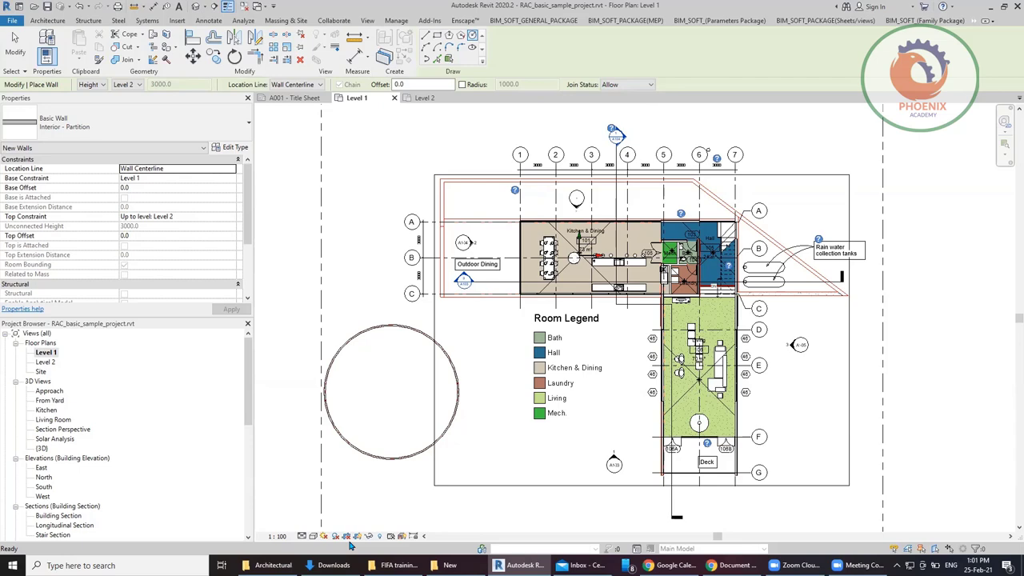
{"action": "key", "text": "Escape"}
{"action": "left_click", "coordinate": [434, 408]}
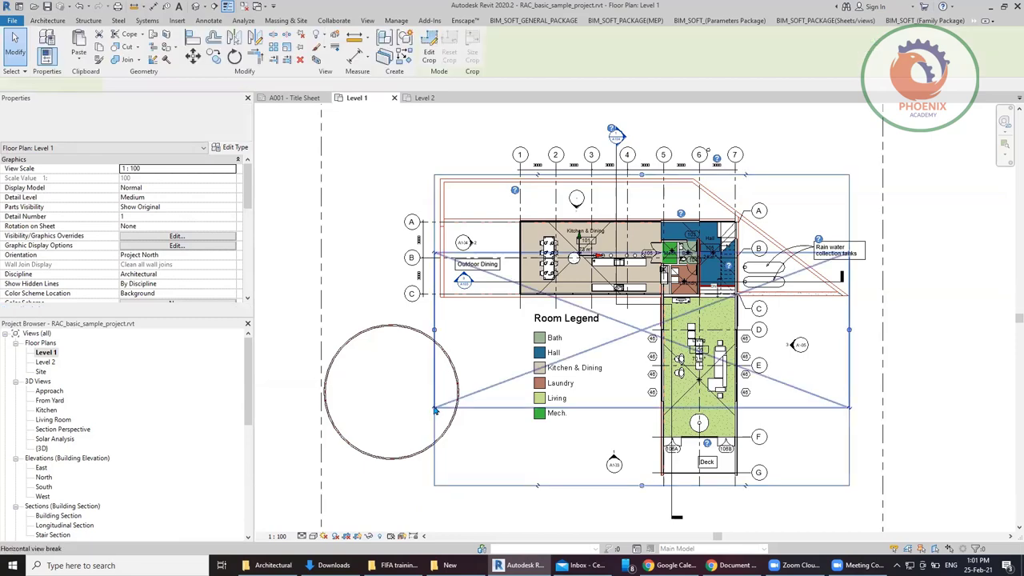
{"action": "left_click_drag", "start_coordinate": [435, 408], "coordinate": [298, 408]}
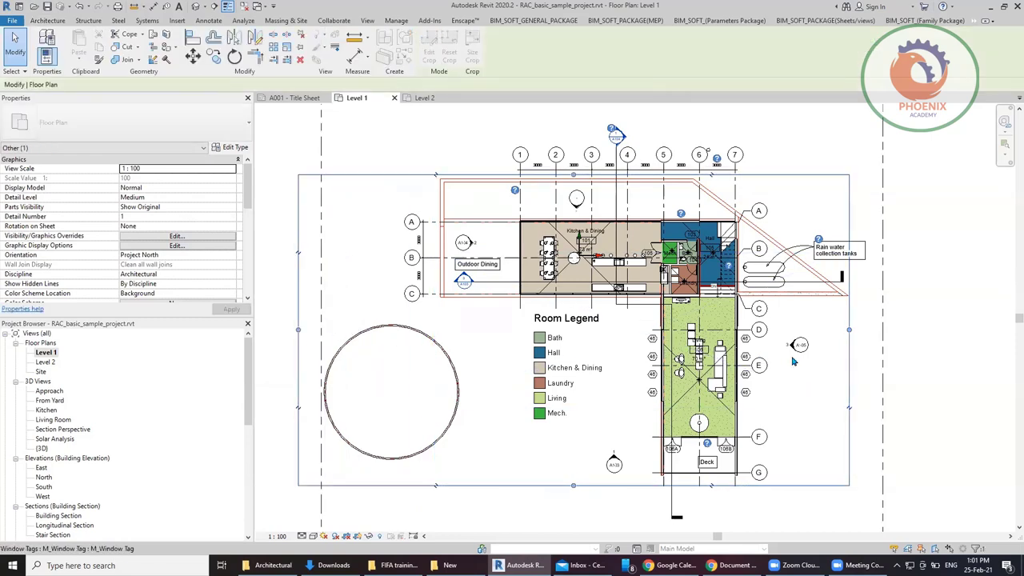
{"action": "left_click_drag", "start_coordinate": [849, 329], "coordinate": [480, 320]}
{"action": "left_click_drag", "start_coordinate": [391, 173], "coordinate": [391, 319]}
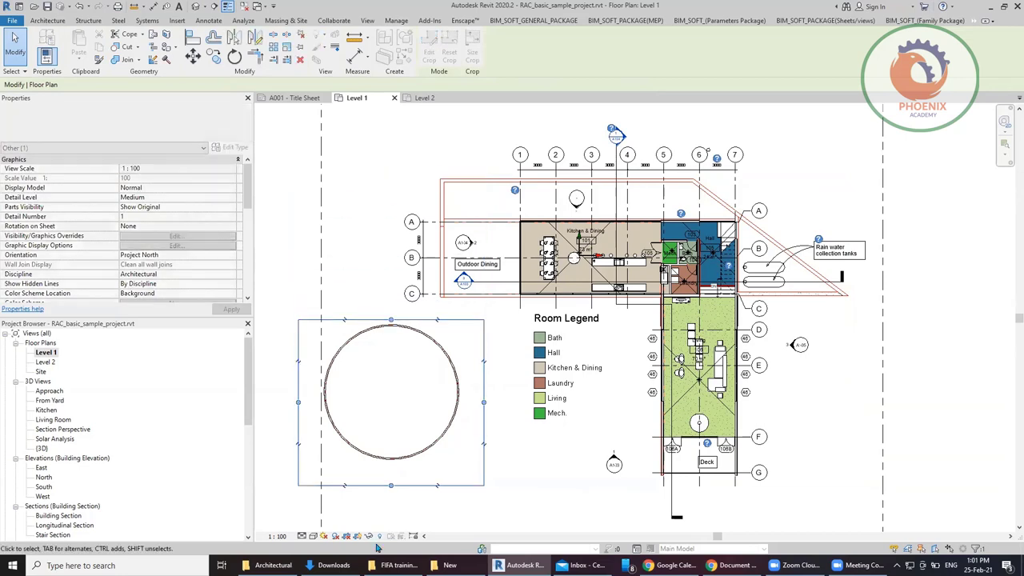
{"action": "left_click", "coordinate": [360, 544]}
{"action": "left_click", "coordinate": [346, 540]}
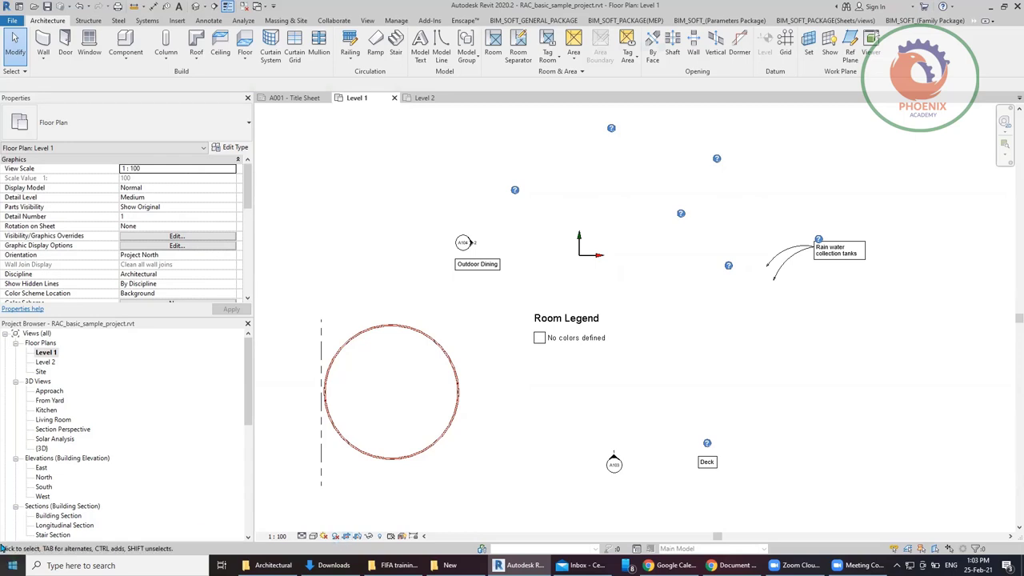
Step: Open the default 3D view and switch its section box off and on again to reset its extents
{"action": "left_click", "coordinate": [196, 7]}
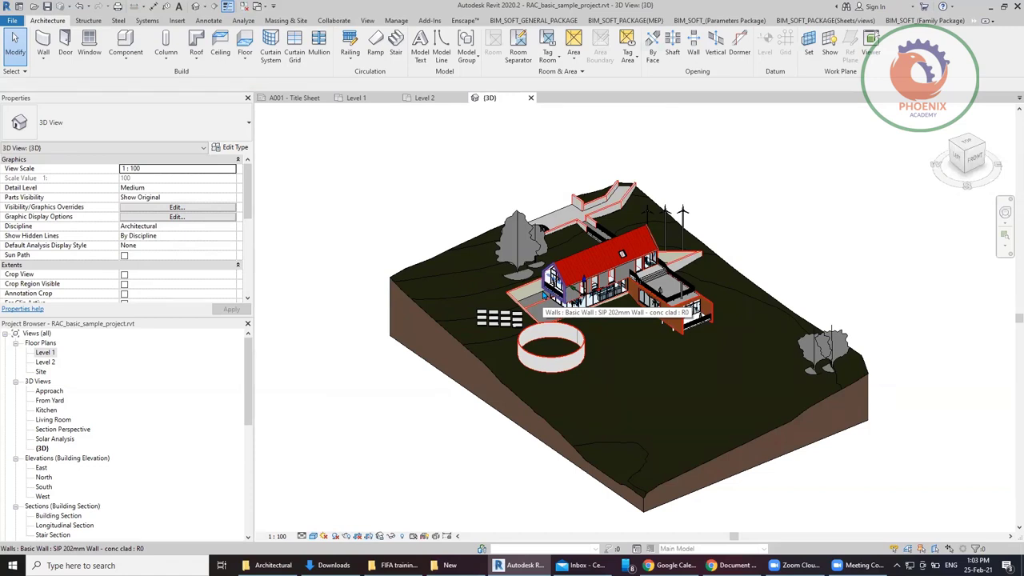
{"action": "left_click", "coordinate": [248, 251]}
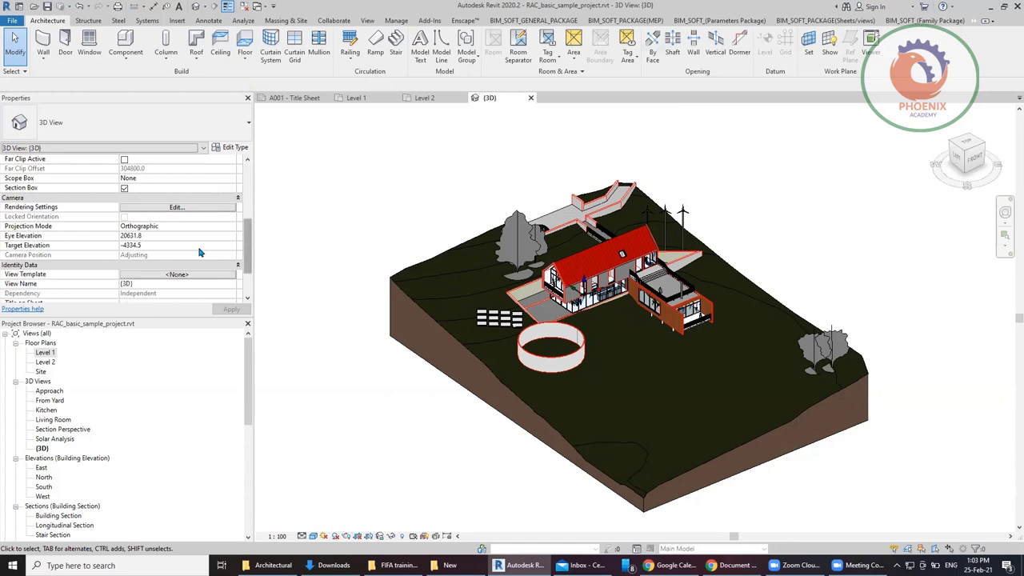
{"action": "left_click", "coordinate": [124, 188]}
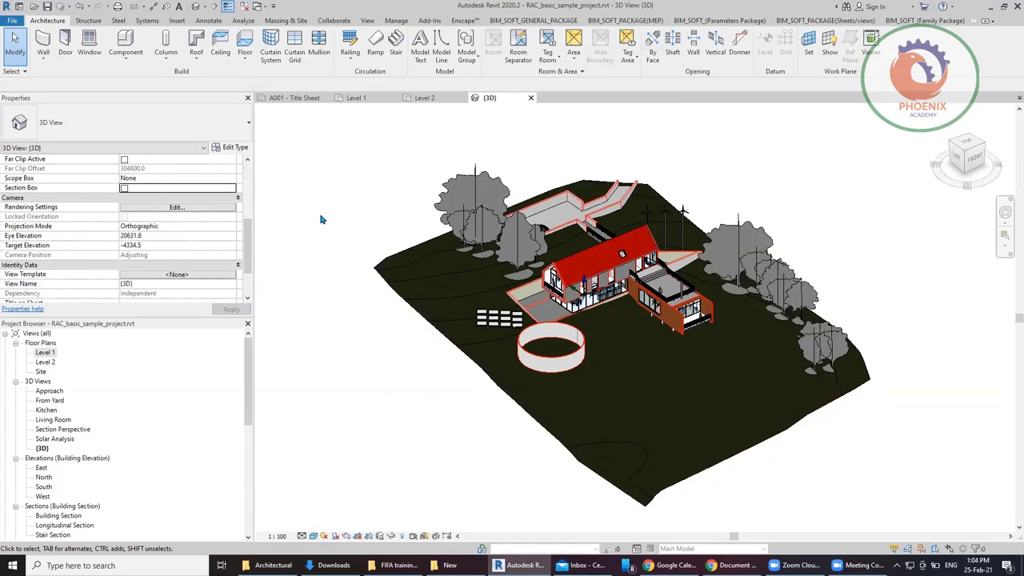
{"action": "left_click", "coordinate": [124, 188]}
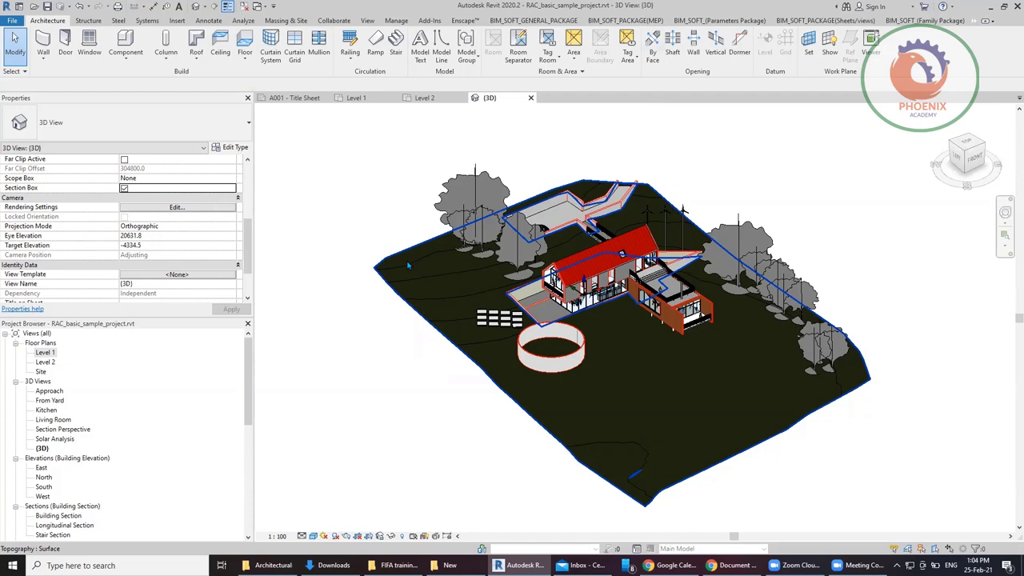
Step: Check the Section Boxes annotation category in the 3D view's visibility/graphic overrides
{"action": "key", "text": "v"}
{"action": "key", "text": "g"}
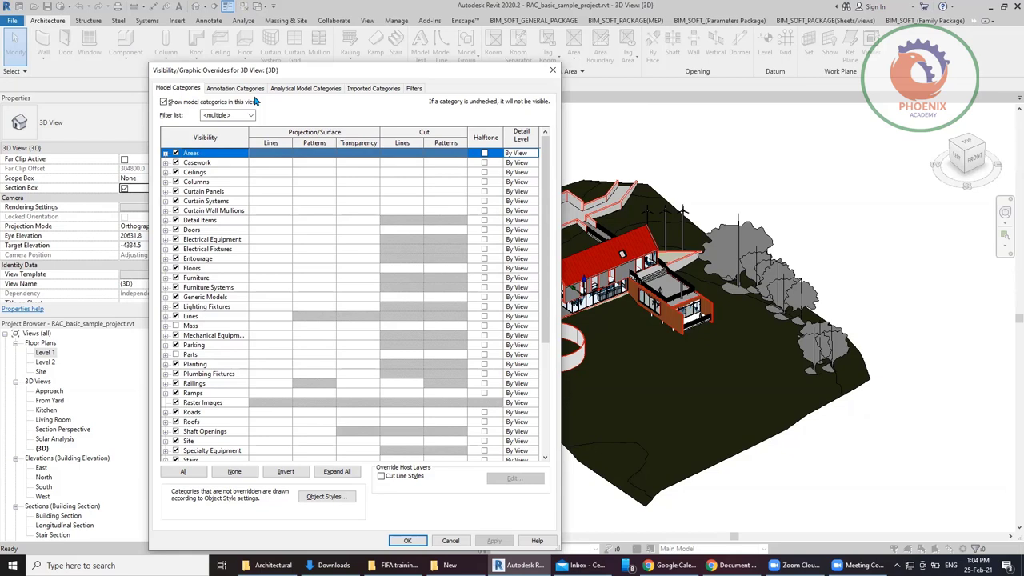
{"action": "left_click", "coordinate": [252, 88]}
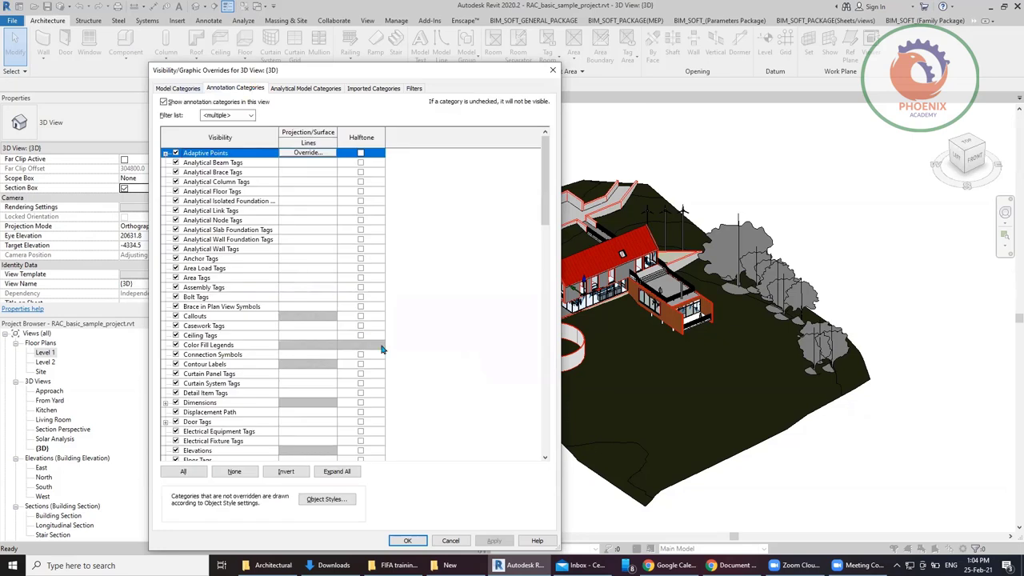
{"action": "key", "text": "s"}
{"action": "scroll", "coordinate": [409, 365], "scroll_direction": "down", "scroll_amount": 2}
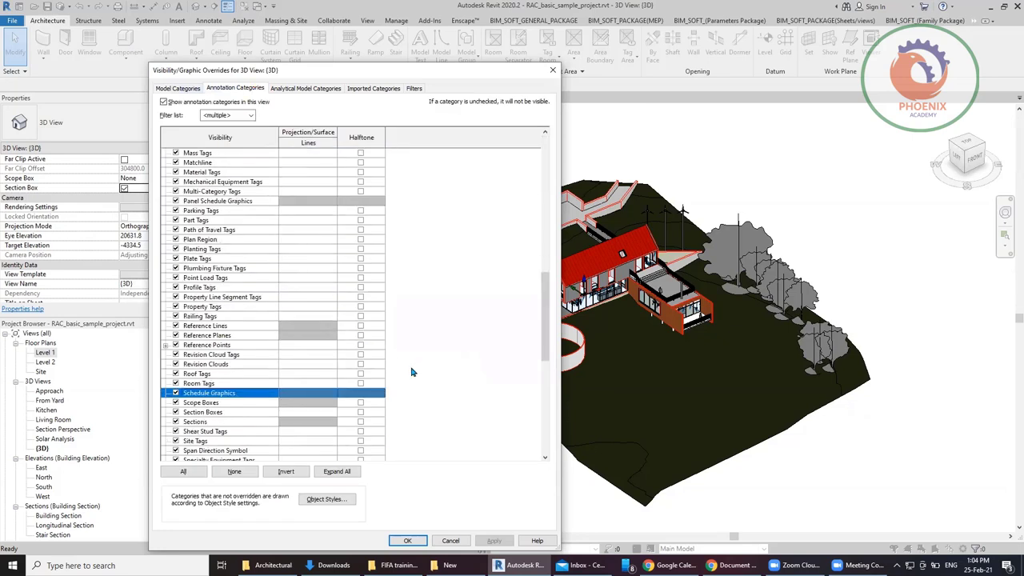
{"action": "left_click", "coordinate": [220, 413]}
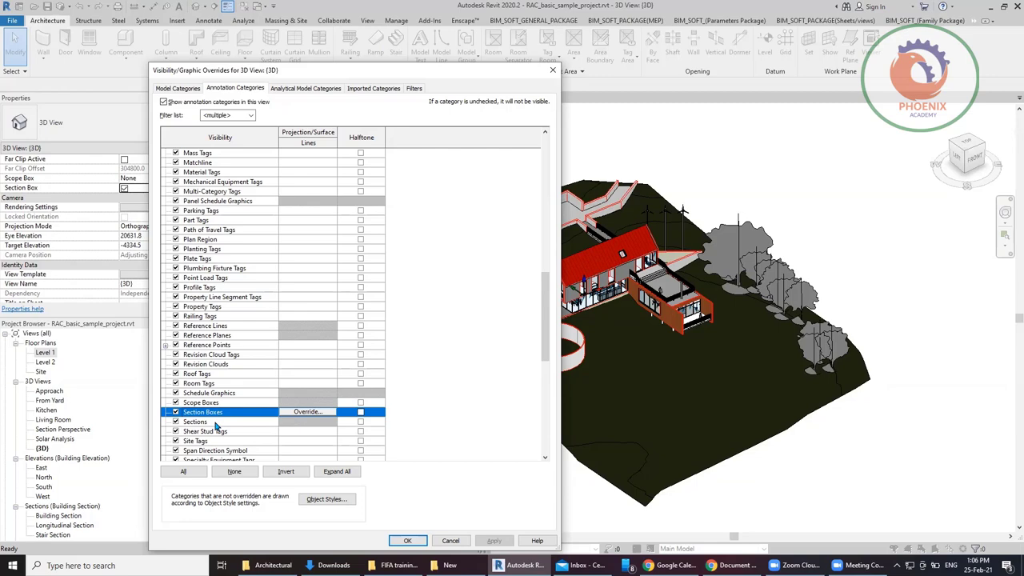
{"action": "key", "text": "Return"}
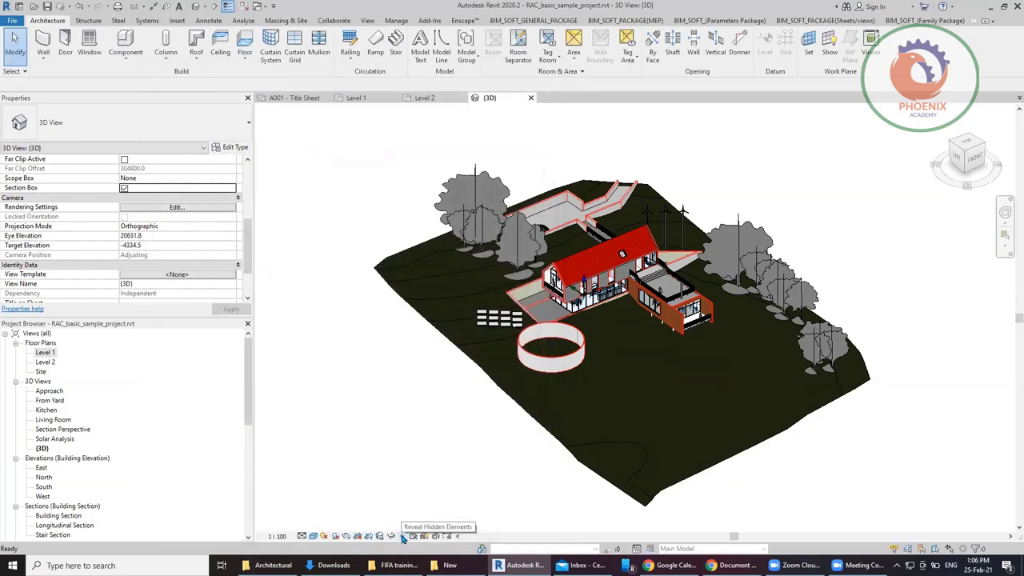
Step: Reveal the 3D view's hidden elements, unhide the selected levels and section box as elements, and leave reveal mode without saving the project
{"action": "left_click", "coordinate": [403, 536]}
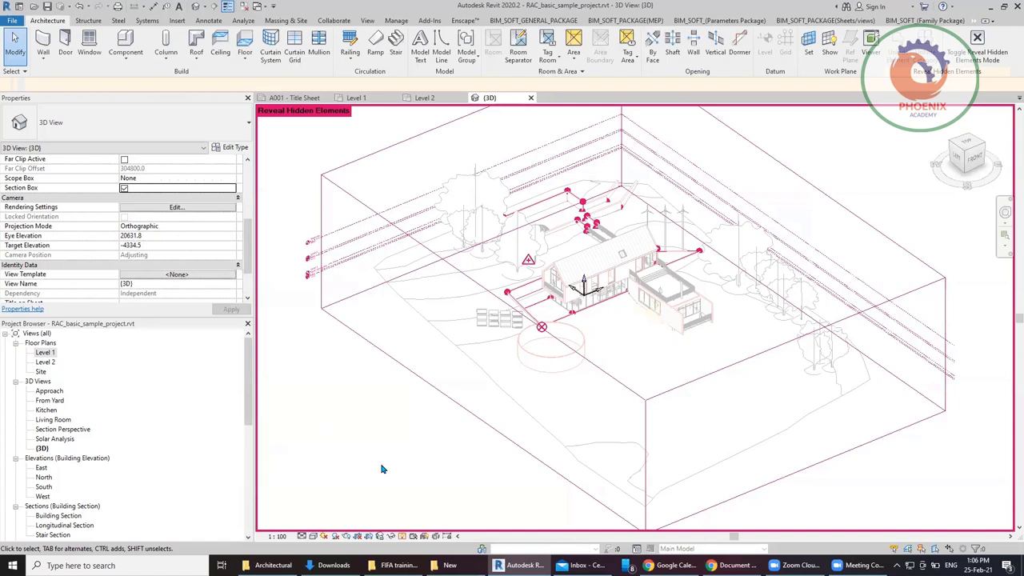
{"action": "left_click", "coordinate": [400, 536]}
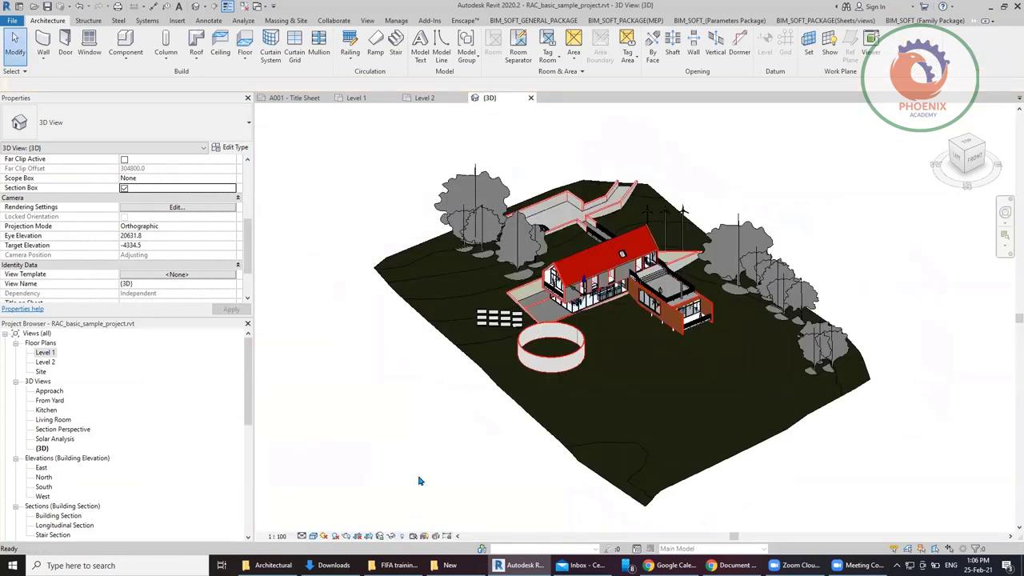
{"action": "key", "text": "r"}
{"action": "key", "text": "h"}
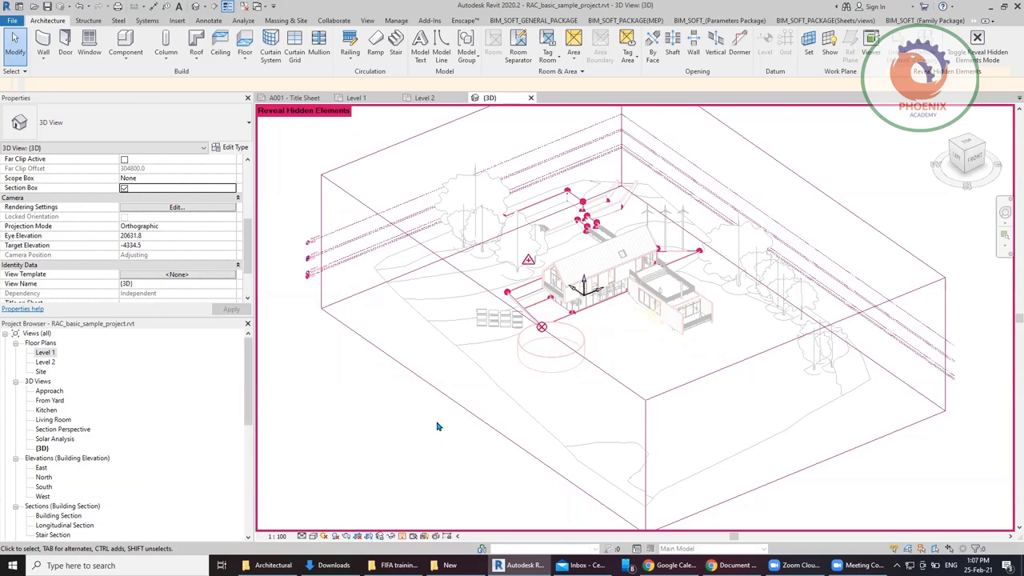
{"action": "scroll", "coordinate": [303, 262], "scroll_direction": "up", "scroll_amount": 3}
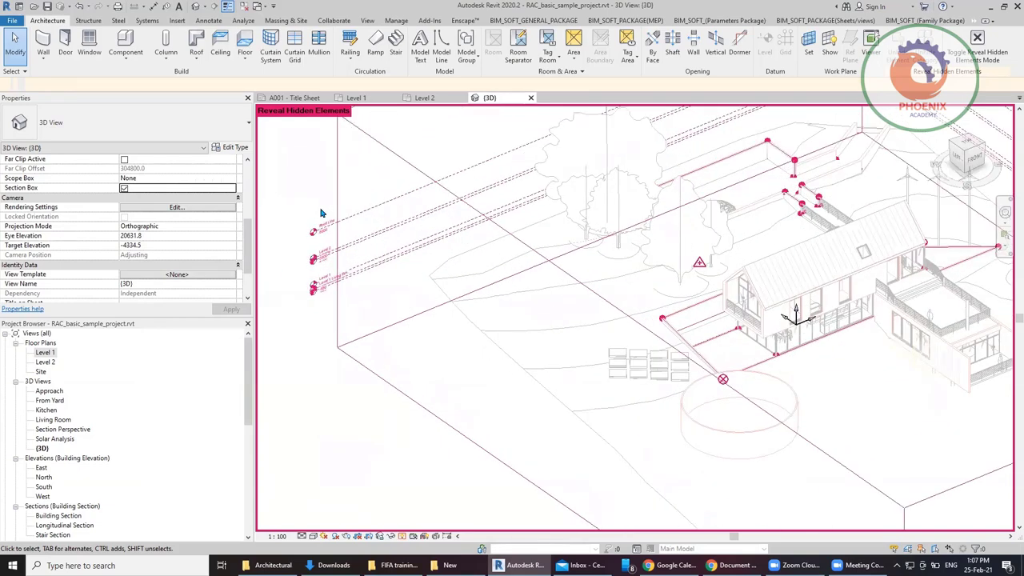
{"action": "left_click_drag", "start_coordinate": [321, 213], "coordinate": [308, 384]}
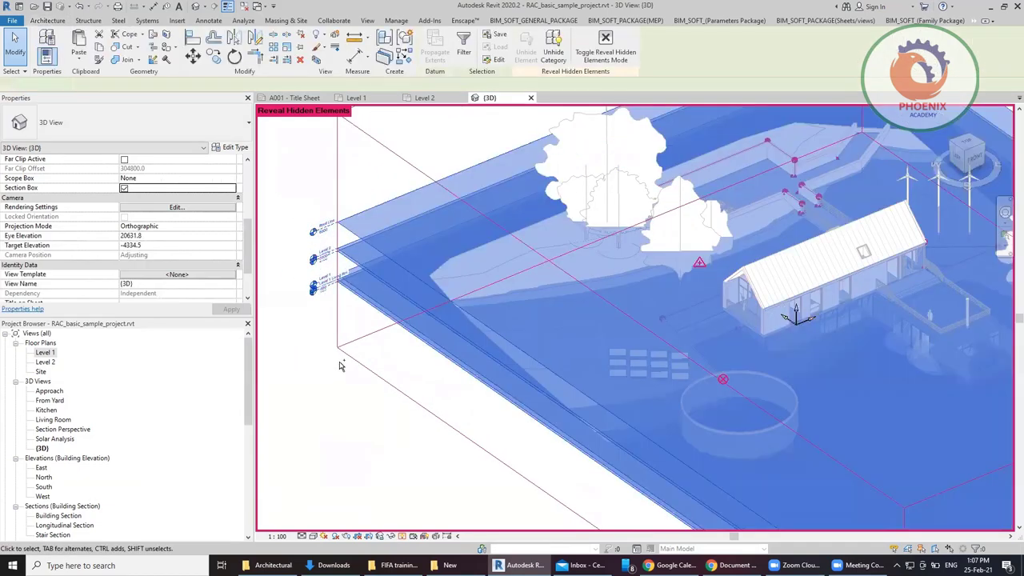
{"action": "right_click", "coordinate": [340, 353]}
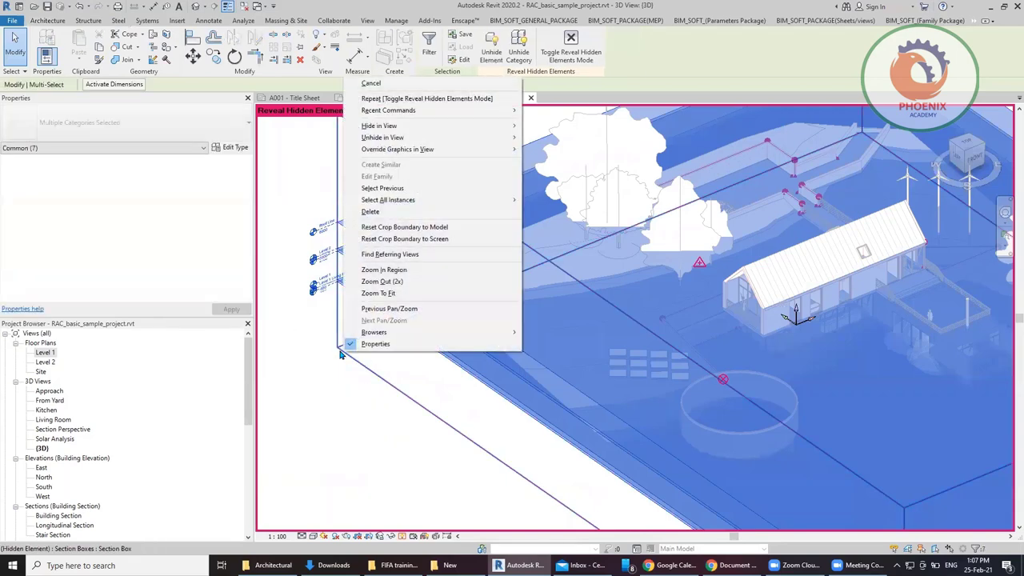
{"action": "mouse_move", "coordinate": [484, 129]}
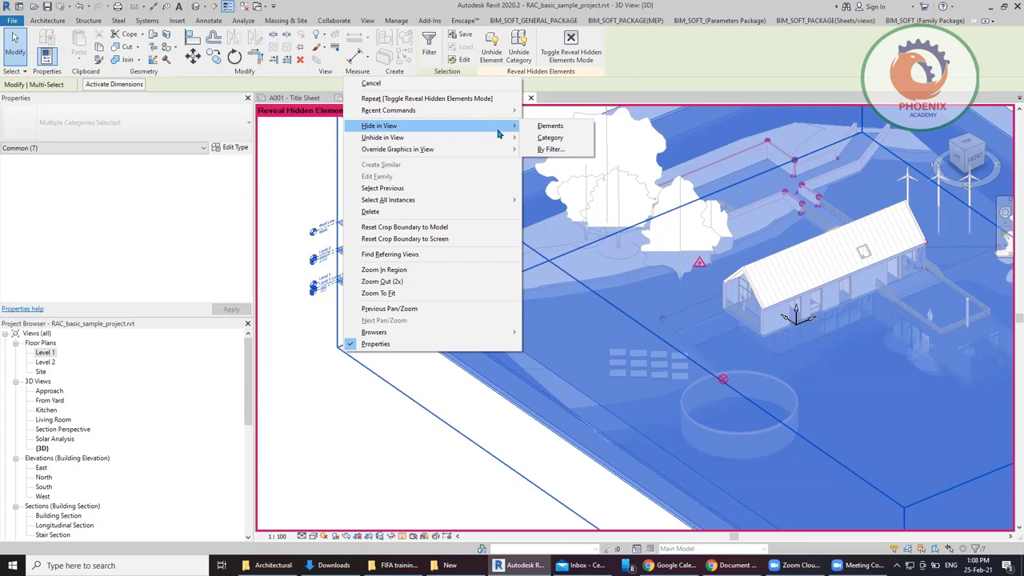
{"action": "mouse_move", "coordinate": [505, 138]}
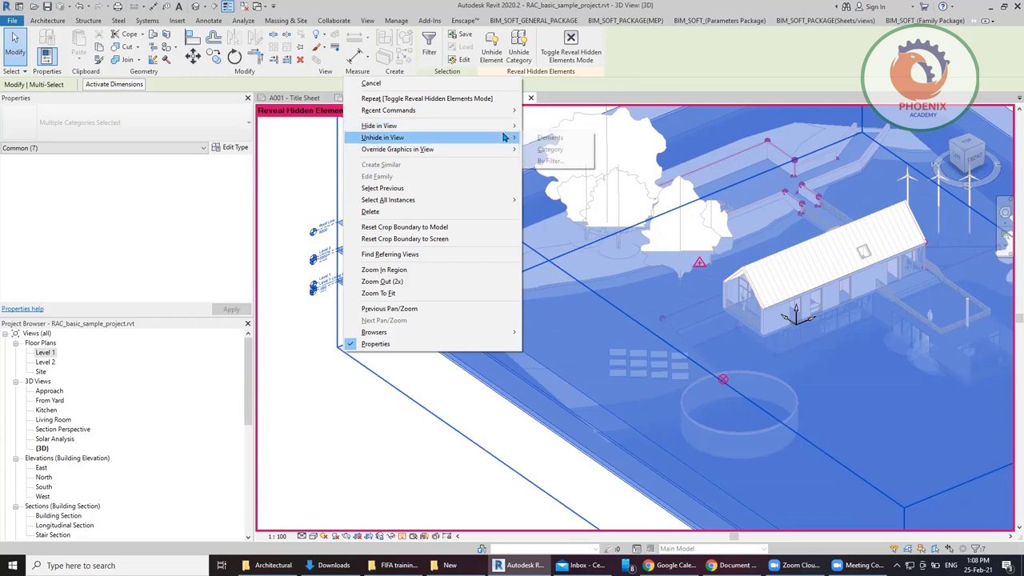
{"action": "left_click", "coordinate": [547, 138]}
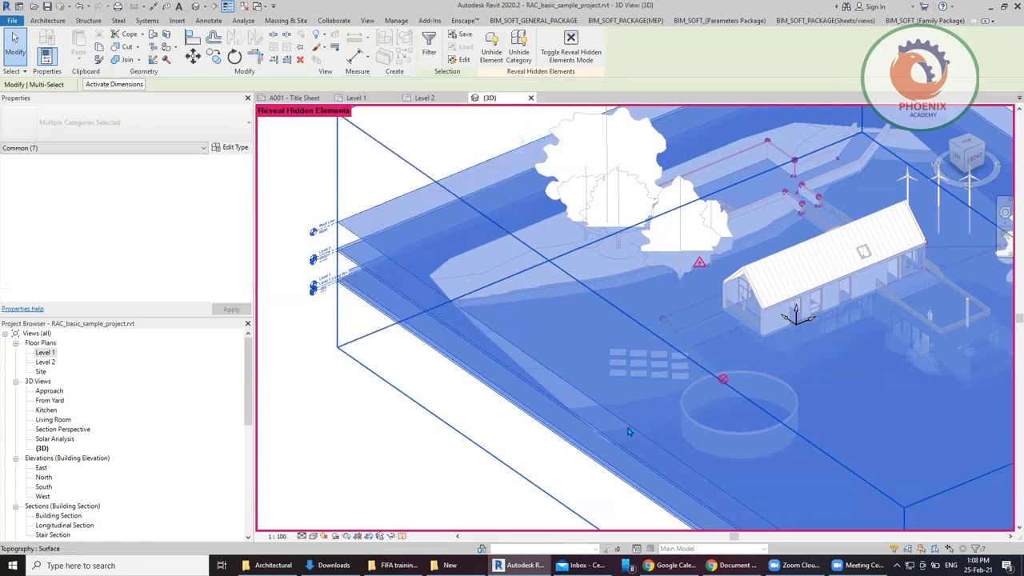
{"action": "left_click", "coordinate": [402, 537]}
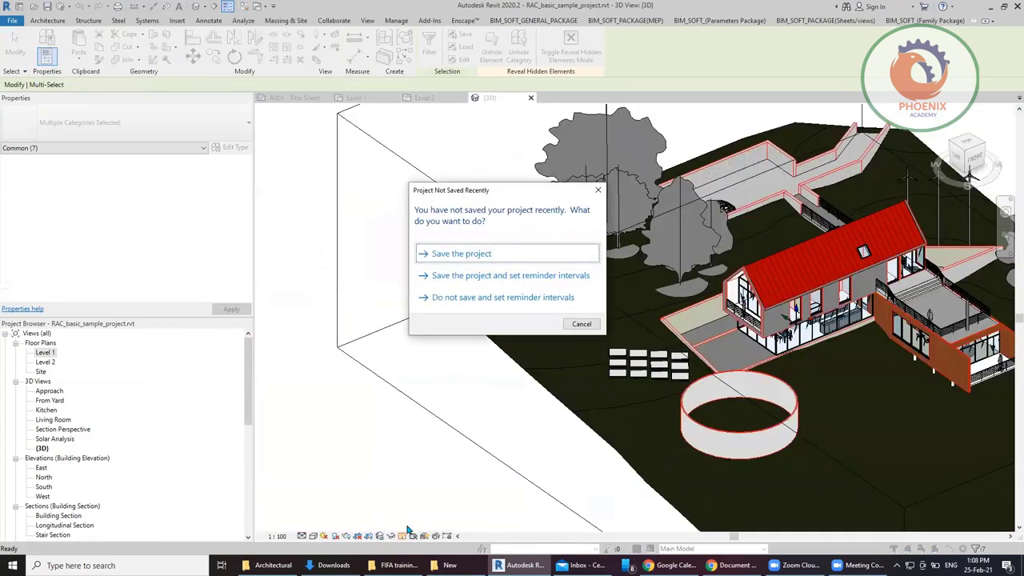
{"action": "key", "text": "Escape"}
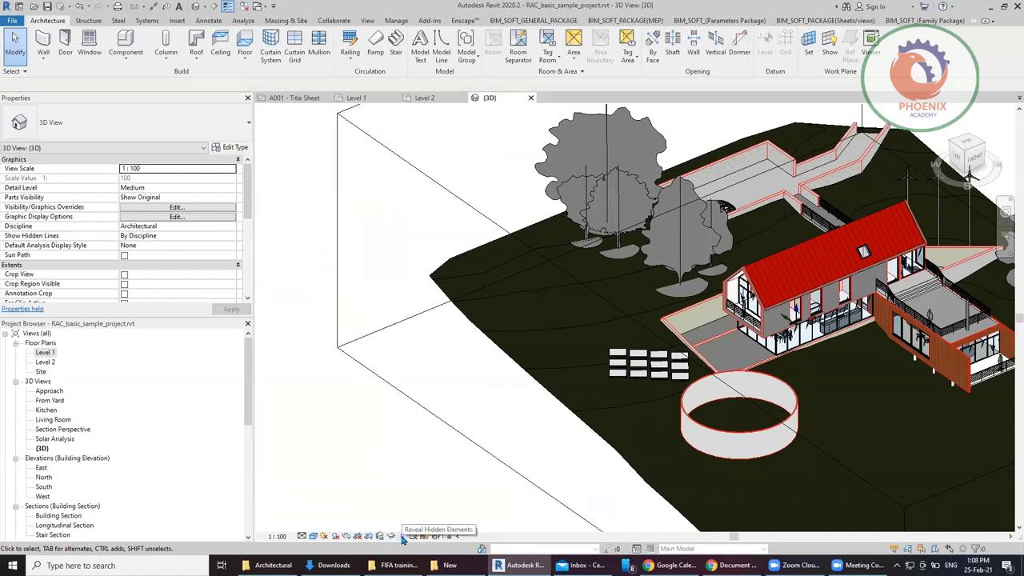
Step: Select the section box and pull its face on the deck side inward until it cuts lengthwise through the house
{"action": "scroll", "coordinate": [356, 384], "scroll_direction": "down", "scroll_amount": 3}
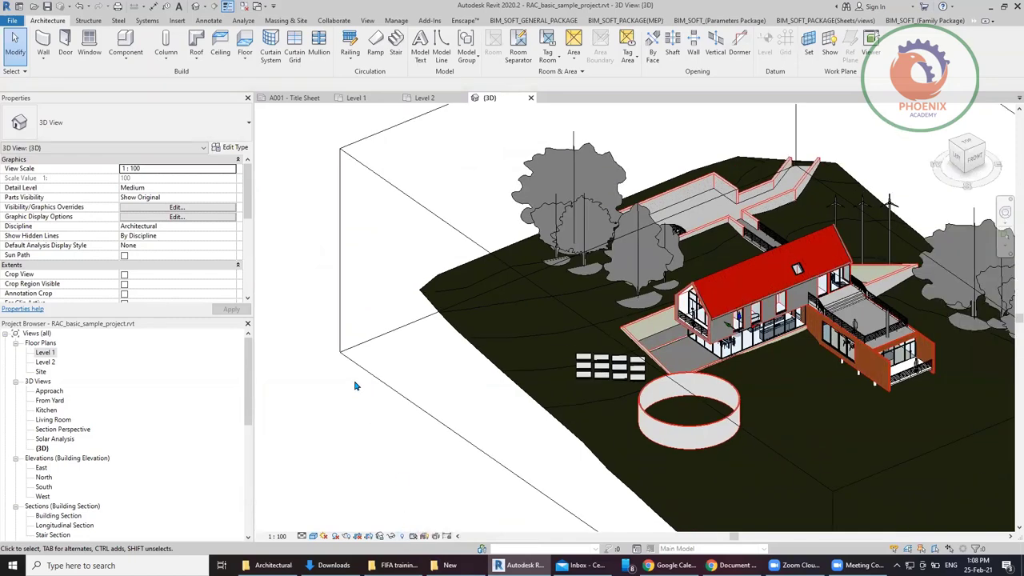
{"action": "left_click", "coordinate": [341, 340]}
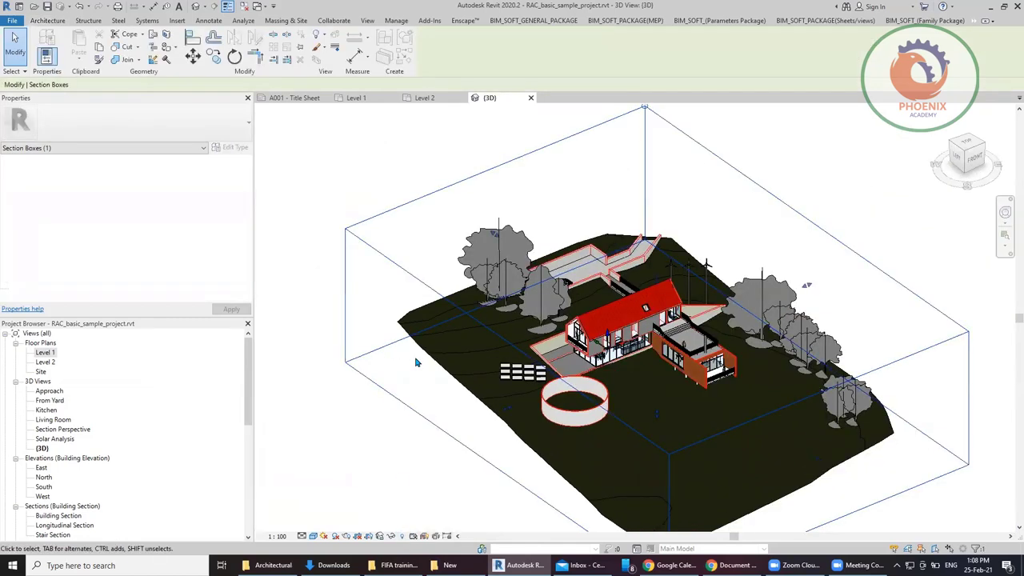
{"action": "scroll", "coordinate": [546, 183], "scroll_direction": "down", "scroll_amount": 3}
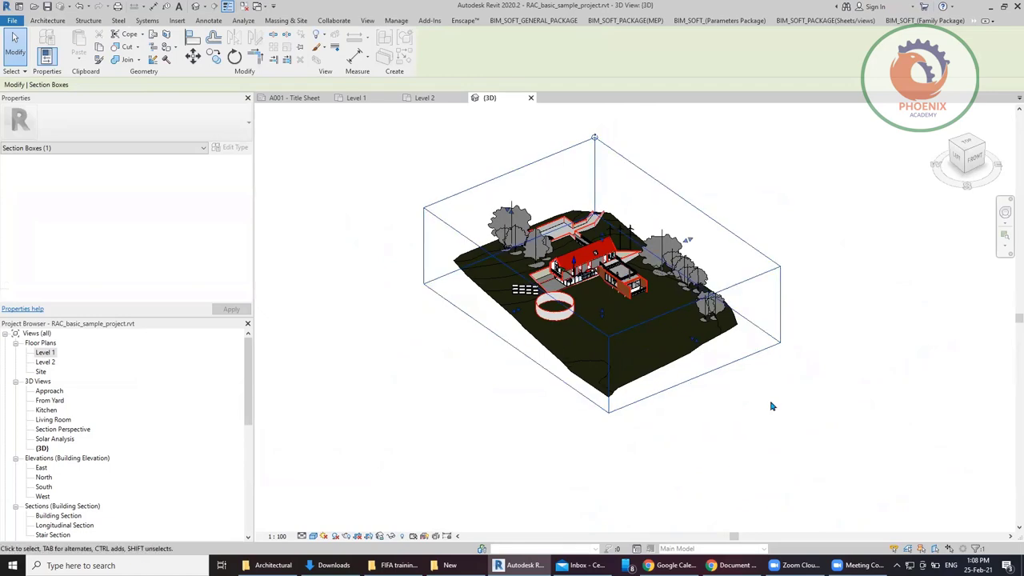
{"action": "middle_click_drag", "start_coordinate": [762, 350], "coordinate": [745, 457], "text": "shift"}
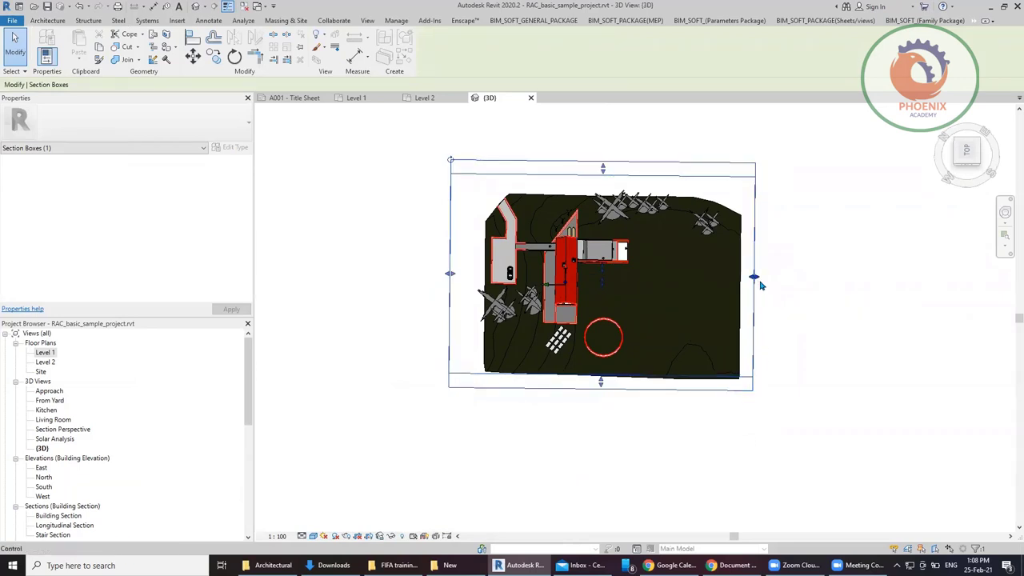
{"action": "left_click_drag", "start_coordinate": [748, 277], "coordinate": [634, 278]}
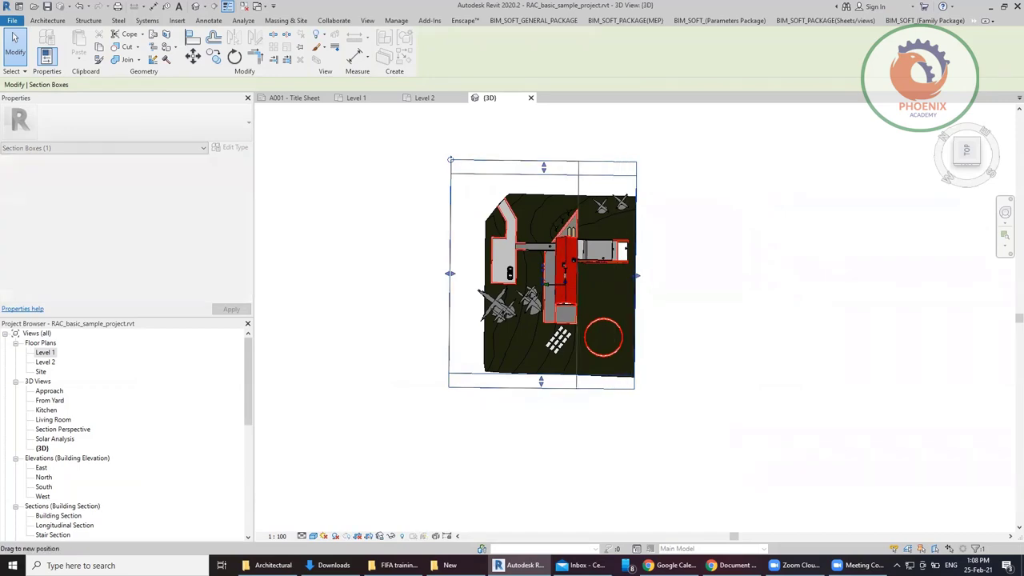
Step: Examine the sectioned house interior around the dining table, including one of the porcelain plates
{"action": "middle_click_drag", "start_coordinate": [597, 427], "coordinate": [366, 192], "text": "shift"}
{"action": "scroll", "coordinate": [524, 312], "scroll_direction": "up", "scroll_amount": 10}
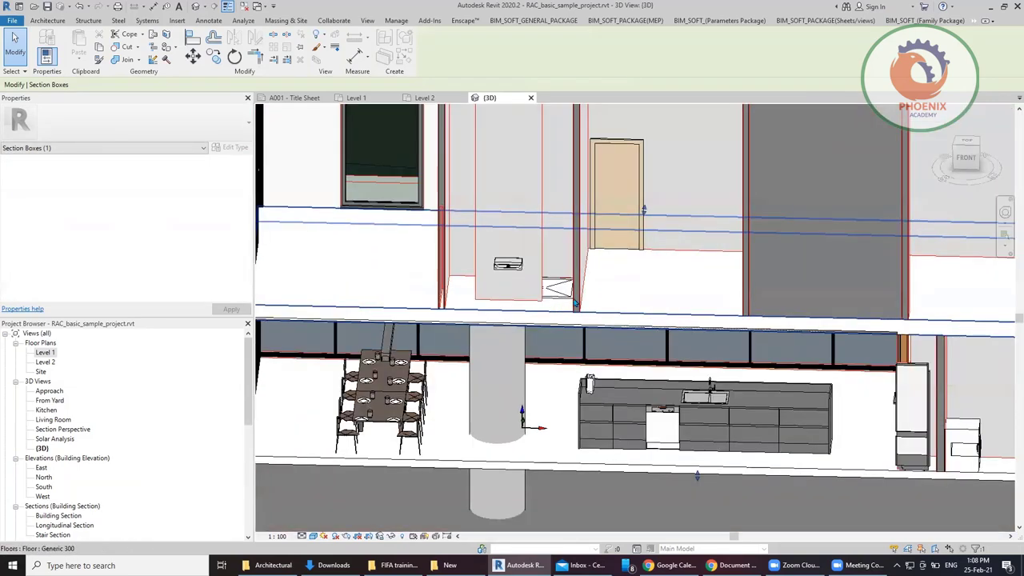
{"action": "key", "text": "Escape"}
{"action": "middle_click_drag", "start_coordinate": [548, 352], "coordinate": [746, 402], "text": "shift"}
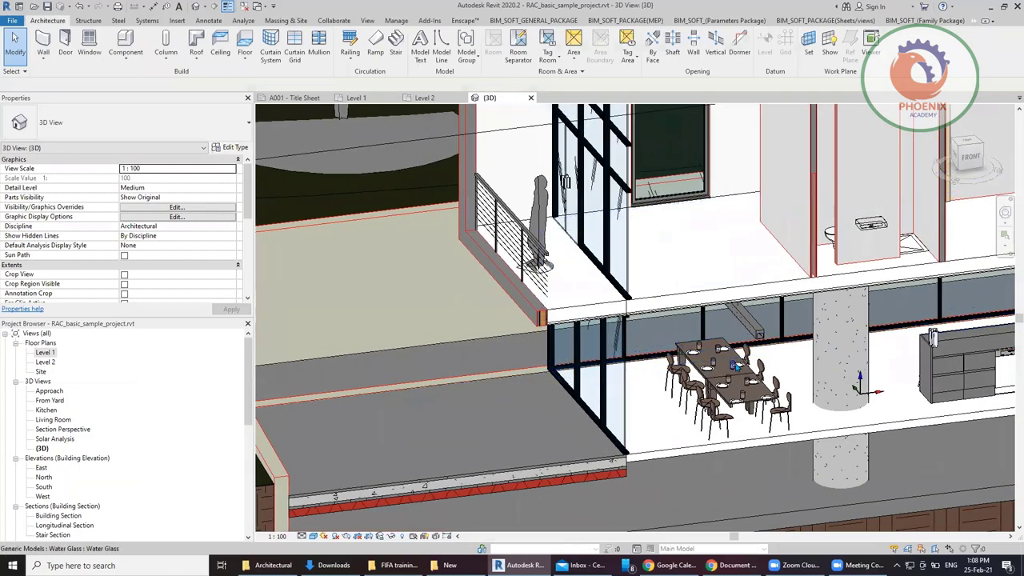
{"action": "left_click", "coordinate": [745, 403]}
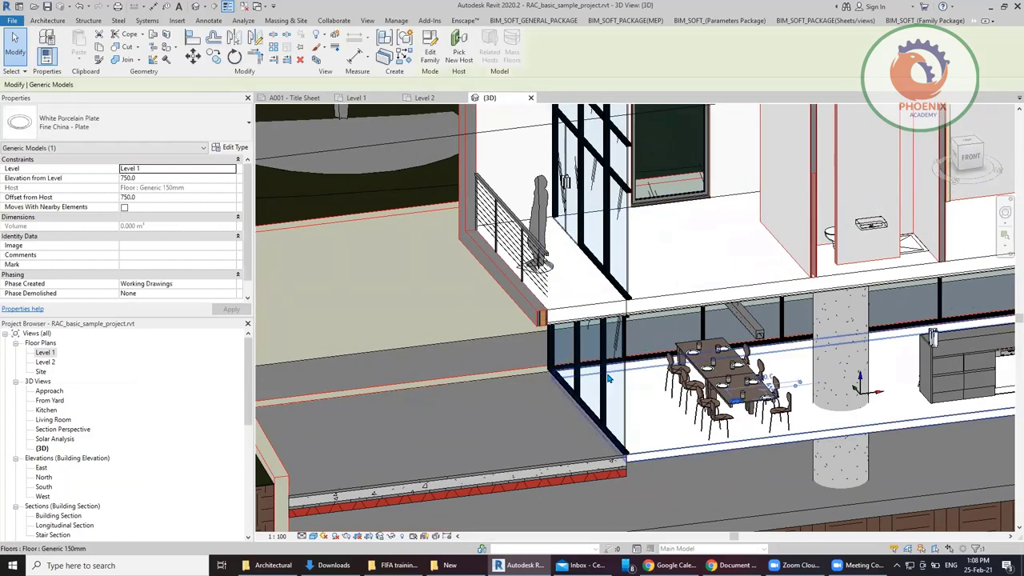
{"action": "mouse_move", "coordinate": [640, 376]}
{"action": "middle_mouse_down", "text": "shift"}
{"action": "mouse_move", "coordinate": [640, 390]}
{"action": "mouse_move", "coordinate": [632, 387]}
{"action": "middle_mouse_up", "text": "shift"}
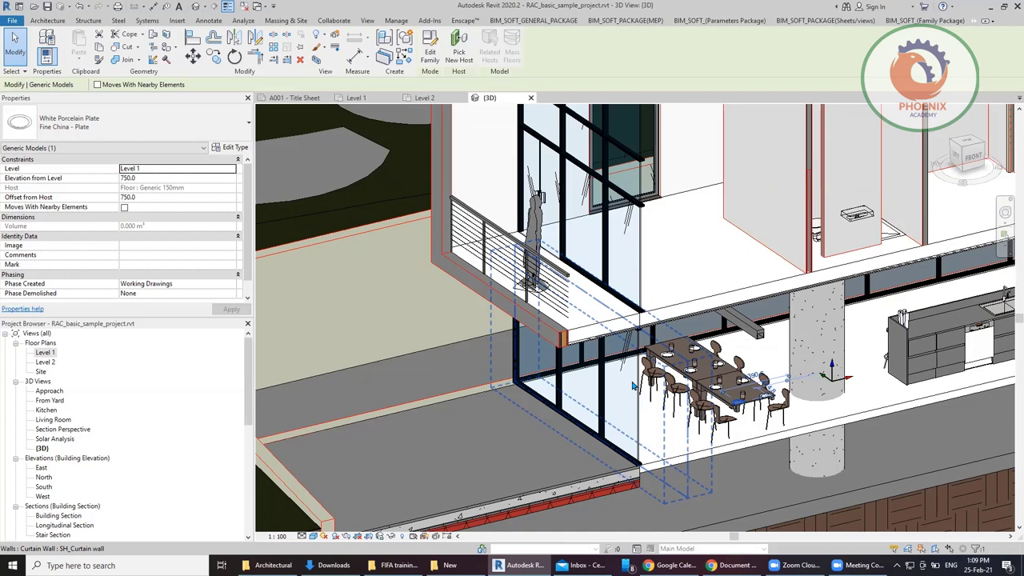
{"action": "key", "text": "Escape"}
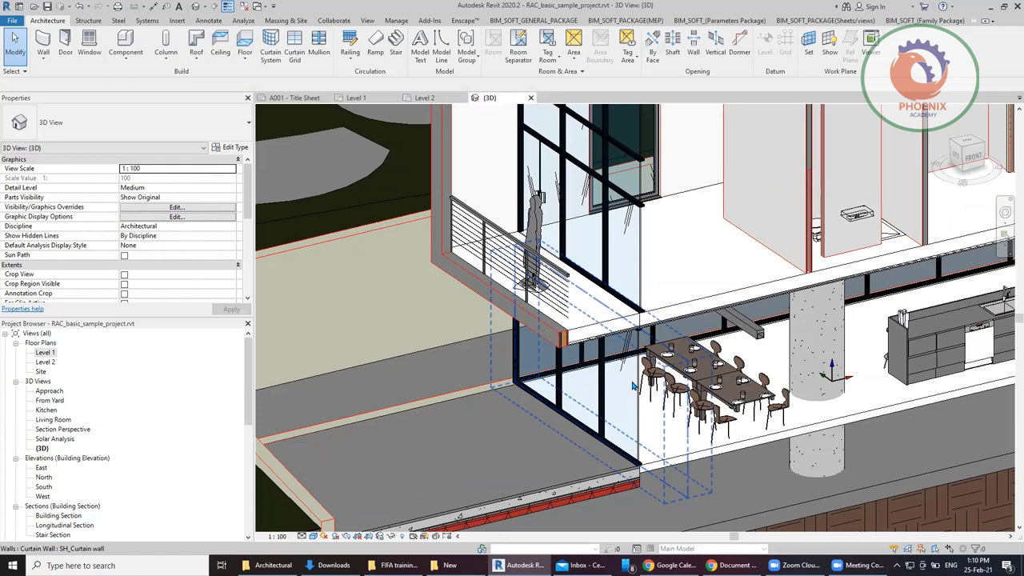
Step: Review the project information parameters, including the author entry, and close the dialog without changing any values
{"action": "left_click", "coordinate": [396, 20]}
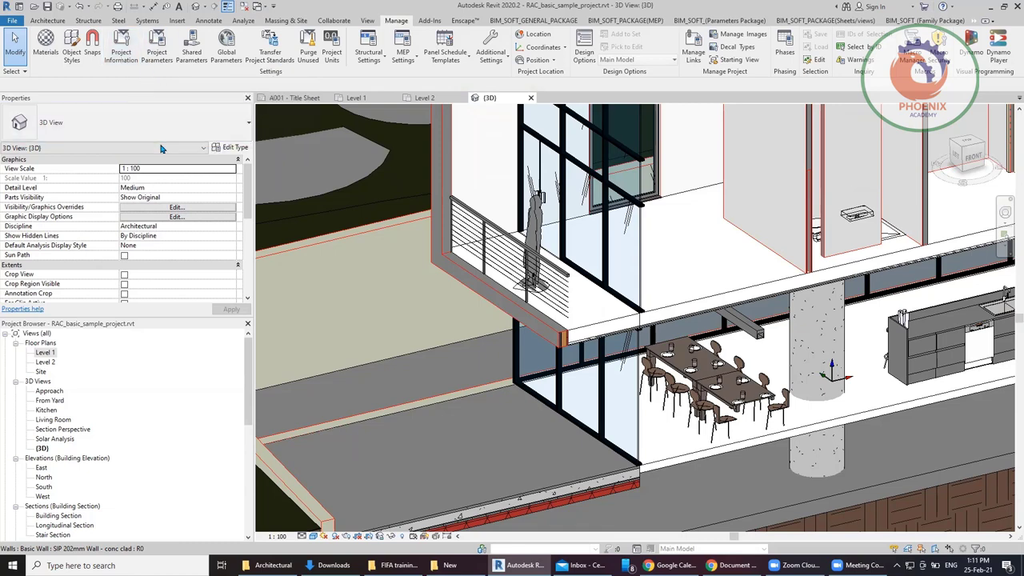
{"action": "left_click", "coordinate": [119, 59]}
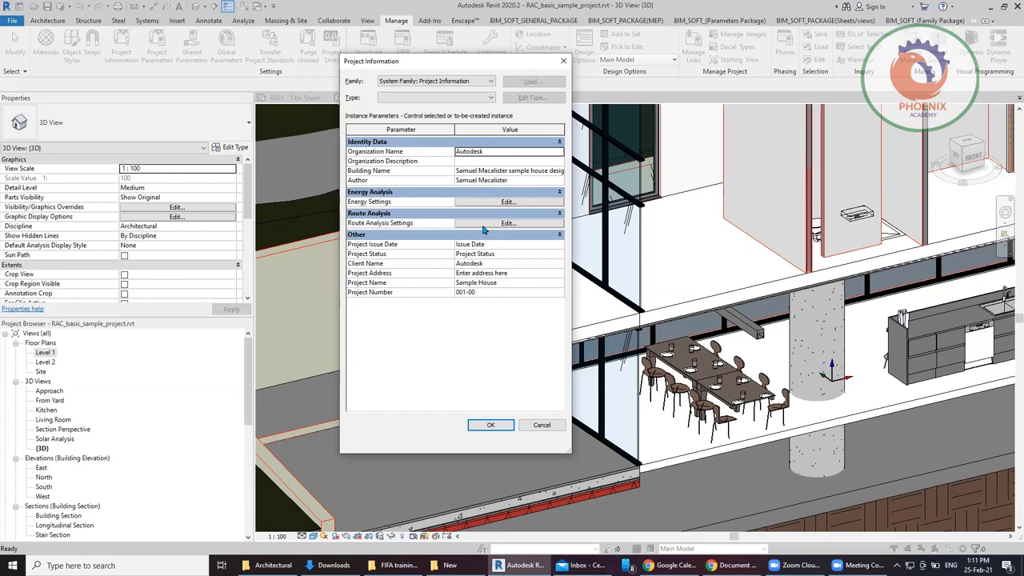
{"action": "left_click", "coordinate": [526, 180]}
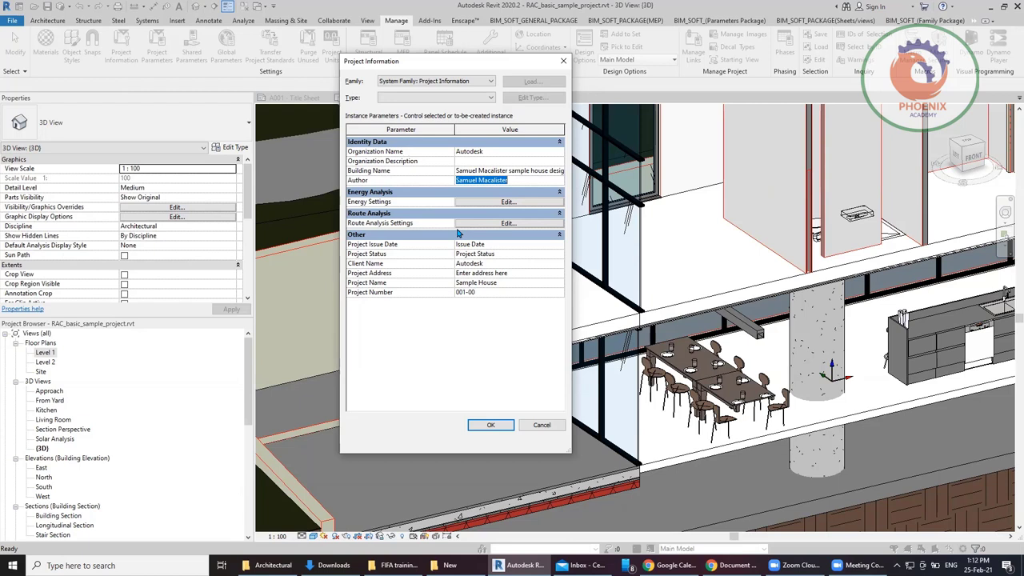
{"action": "key", "text": "End"}
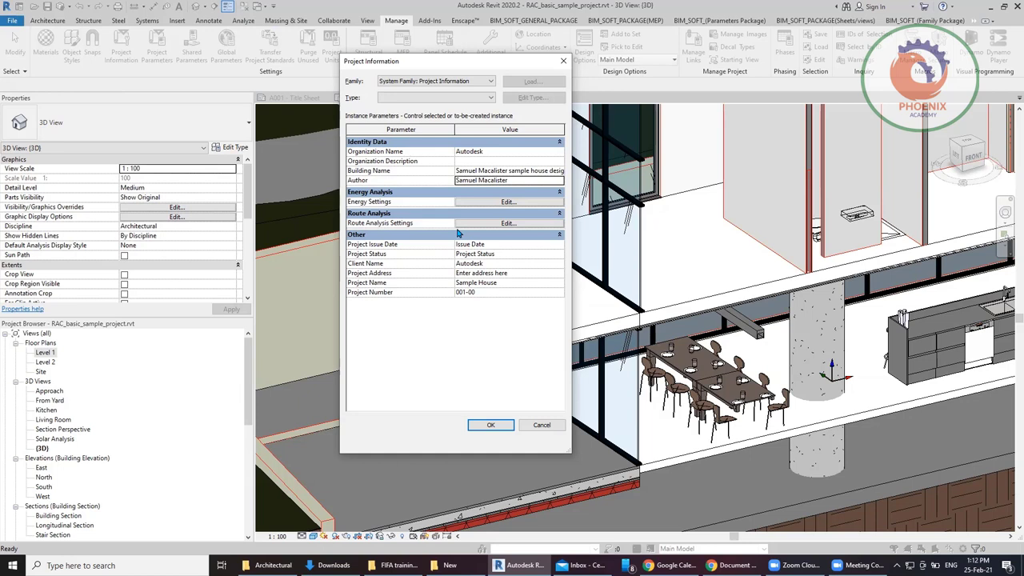
{"action": "key", "text": "Return"}
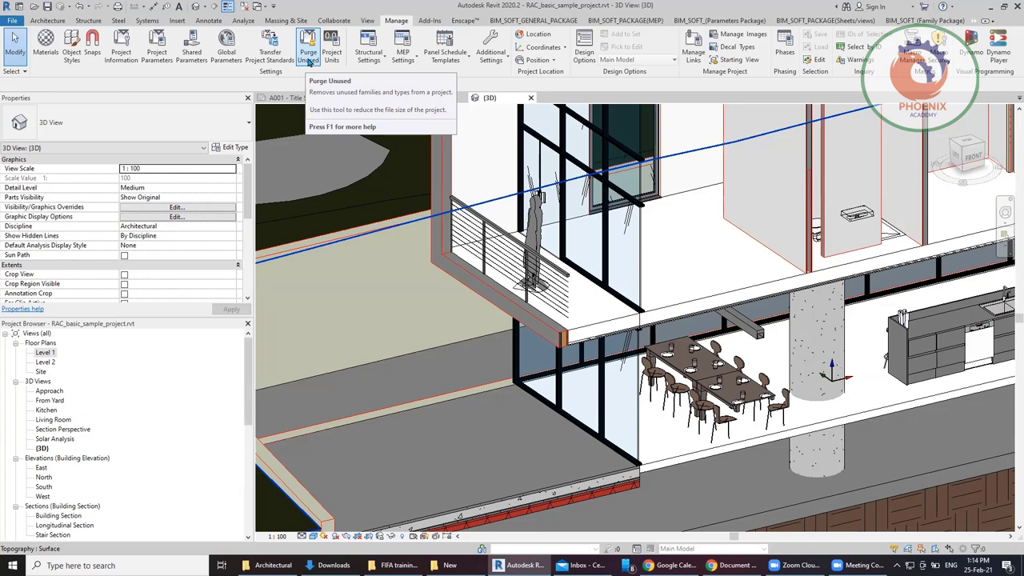
Step: Uncheck all items in Purge Unused, list the unused materials, and close the dialog without purging
{"action": "left_click", "coordinate": [309, 56]}
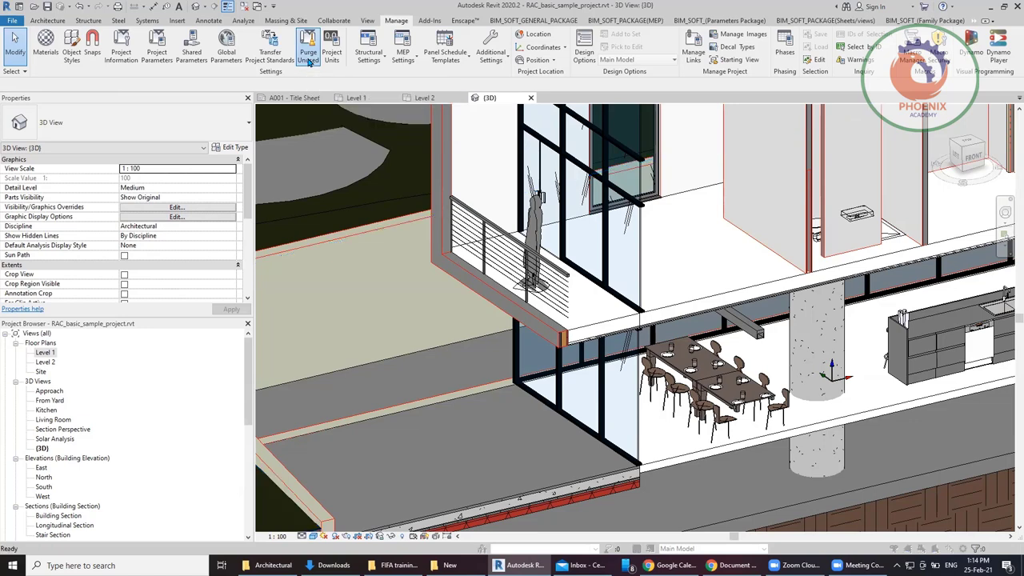
{"action": "left_click", "coordinate": [591, 156]}
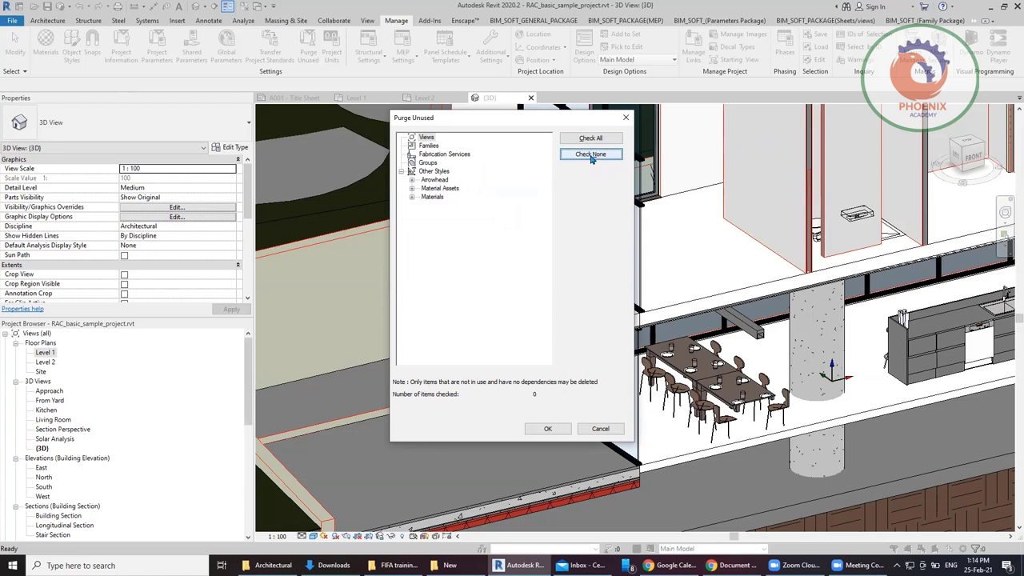
{"action": "left_click", "coordinate": [412, 200]}
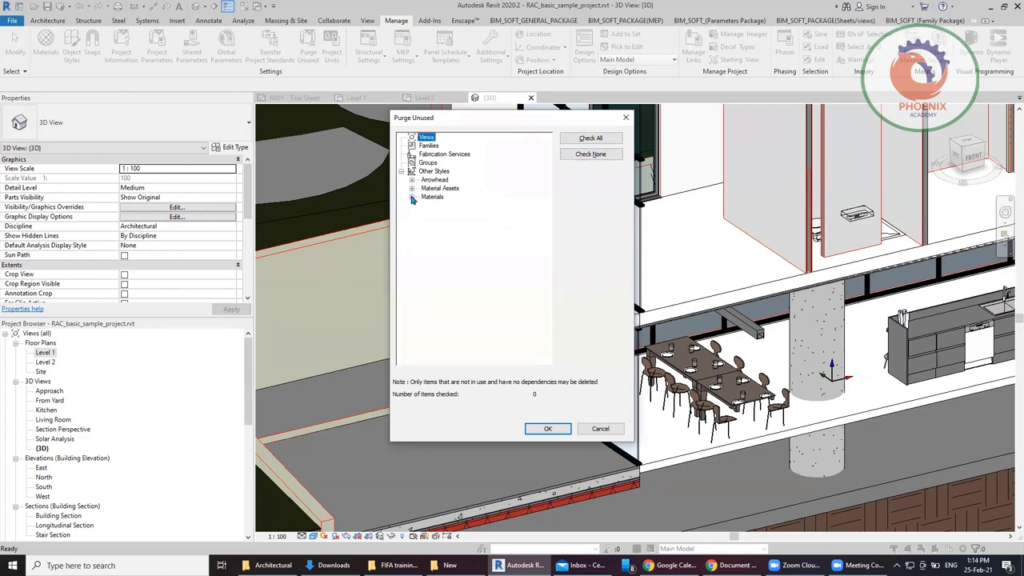
{"action": "left_click", "coordinate": [412, 199]}
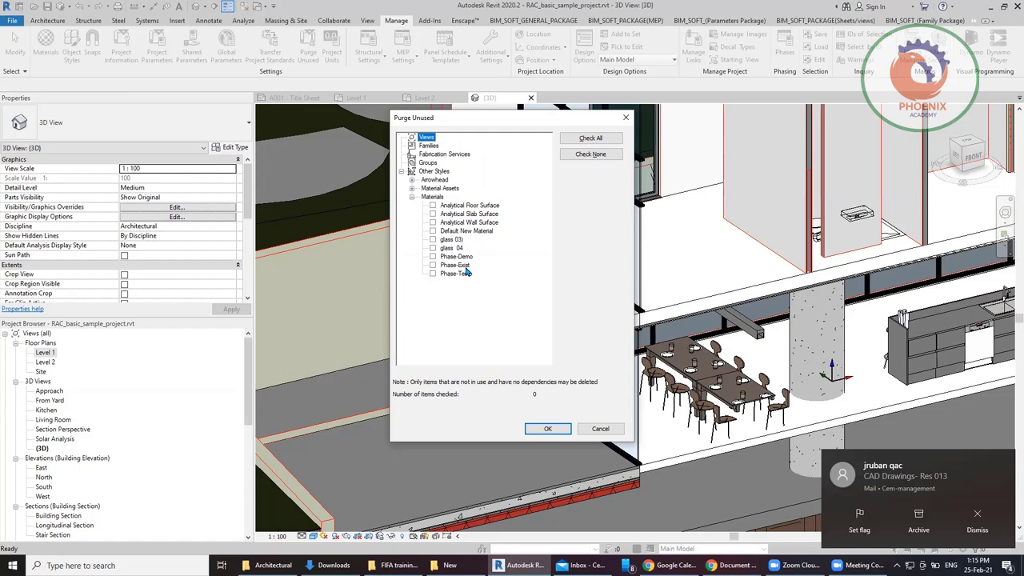
{"action": "key", "text": "Escape"}
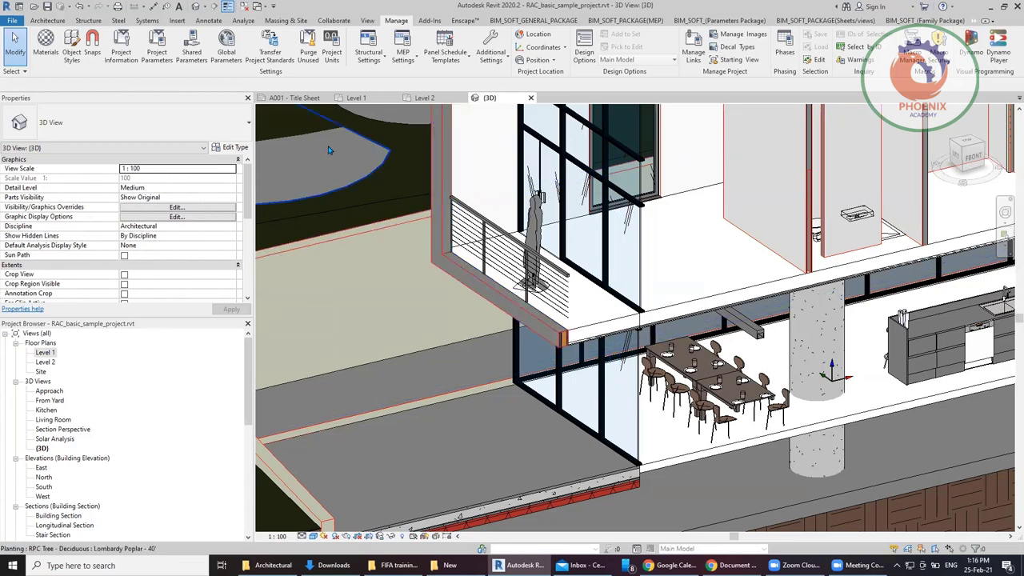
Step: Check the project units for the Common discipline and cancel the dialog
{"action": "left_click", "coordinate": [331, 53]}
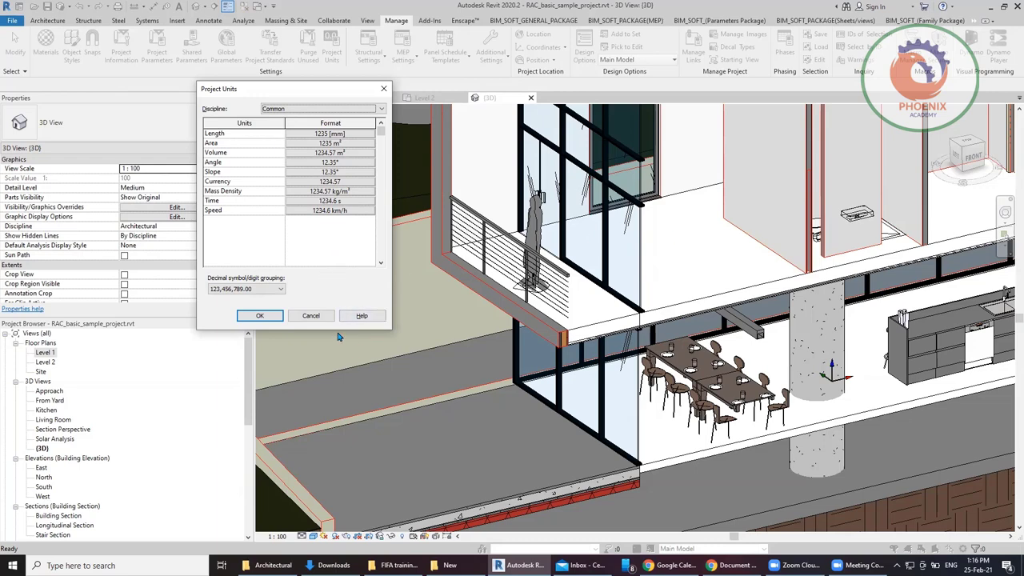
{"action": "left_click", "coordinate": [318, 317]}
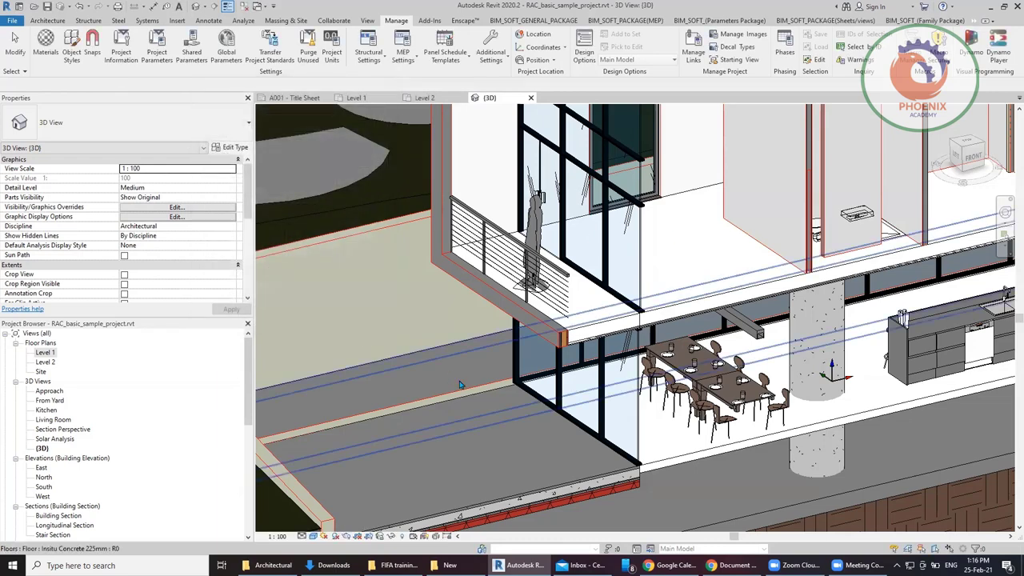
{"action": "middle_click_drag", "start_coordinate": [448, 344], "coordinate": [360, 240], "text": "shift"}
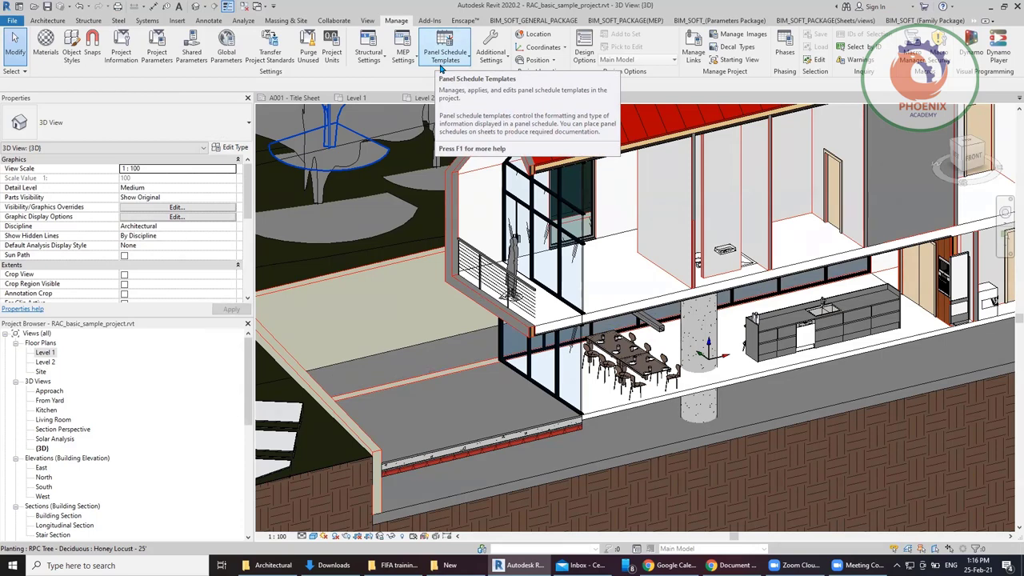
Step: Look at the list of drafting fill patterns in the additional settings and close it without changes
{"action": "left_click", "coordinate": [496, 65]}
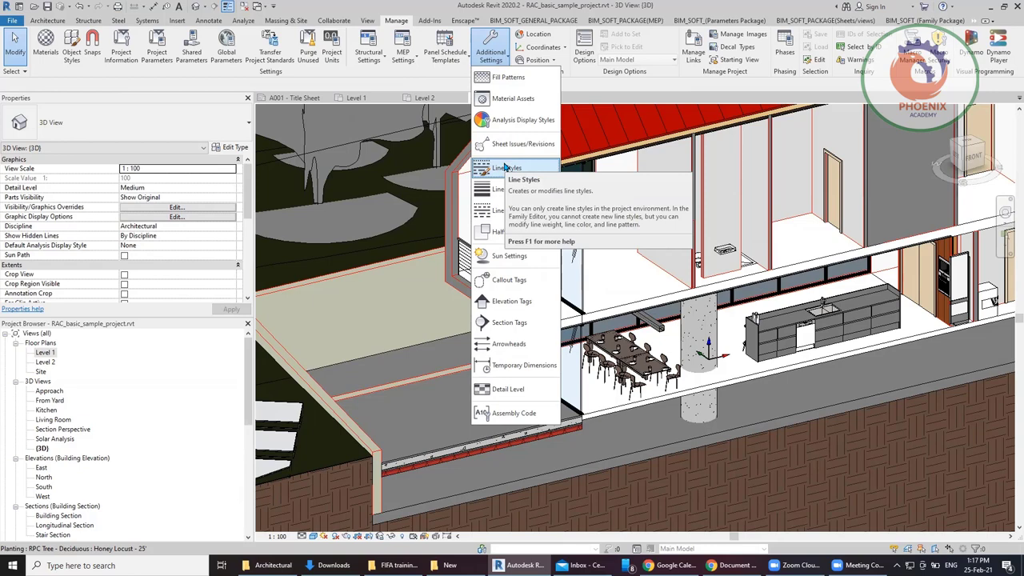
{"action": "left_click", "coordinate": [506, 77]}
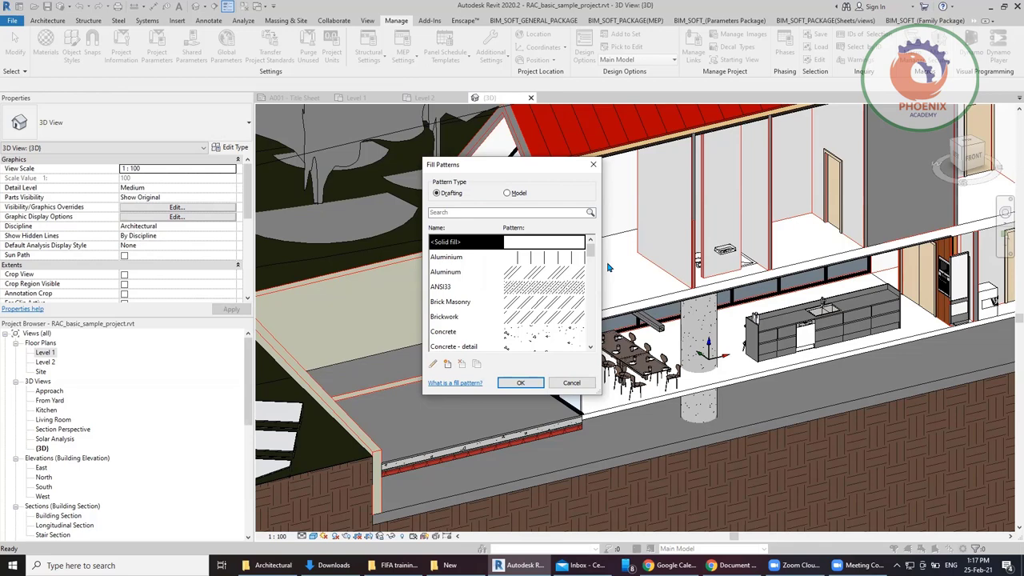
{"action": "key", "text": "Escape"}
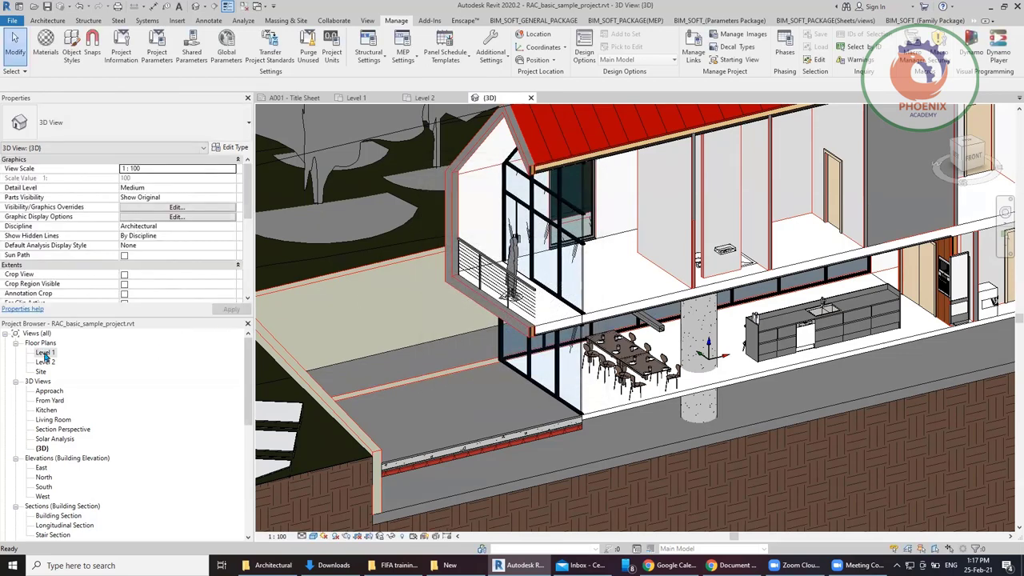
Step: Open the Level 1 floor plan and toggle the visibility of its crop region
{"action": "double_click", "coordinate": [45, 353]}
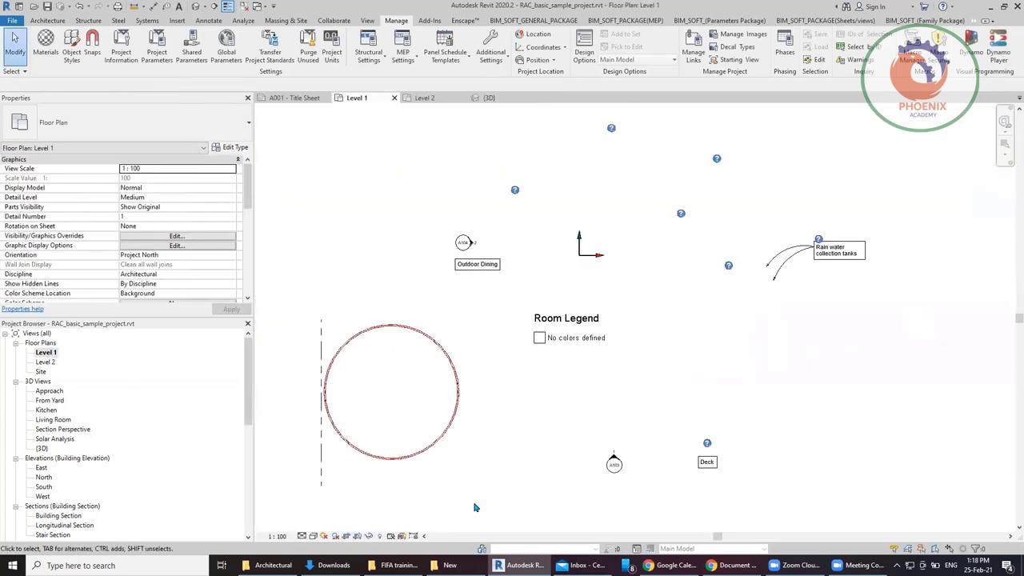
{"action": "left_click", "coordinate": [359, 537]}
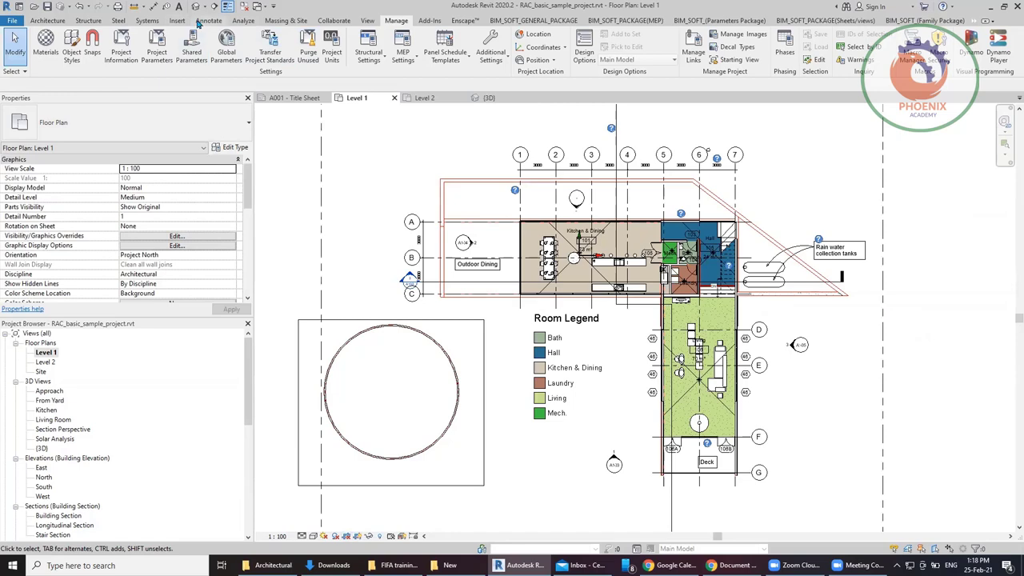
Step: Draw a rectangular filled region of type Vertical, about 19.5 m², in the empty area above the outdoor dining terrace
{"action": "left_click", "coordinate": [212, 21]}
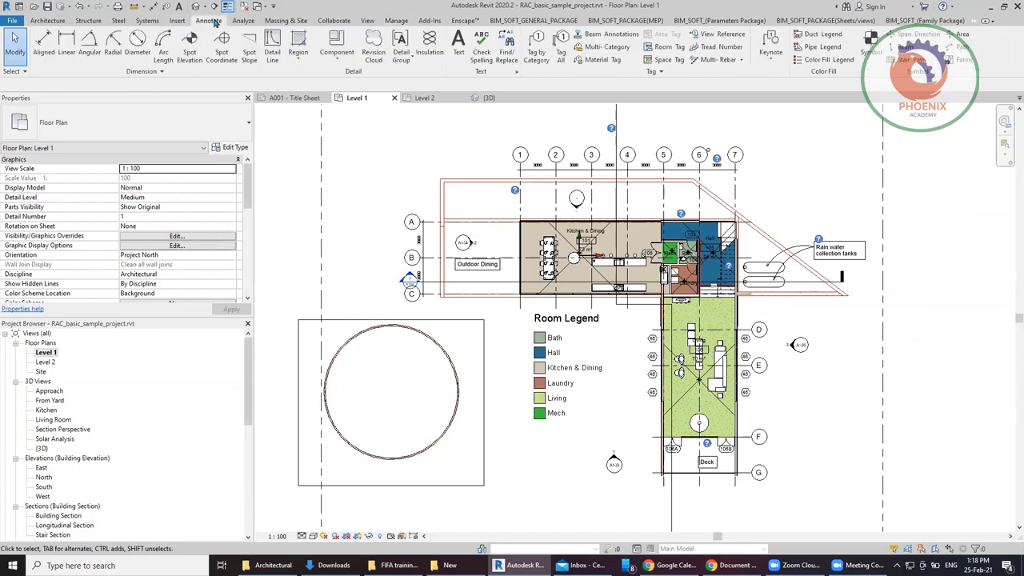
{"action": "left_click", "coordinate": [297, 54]}
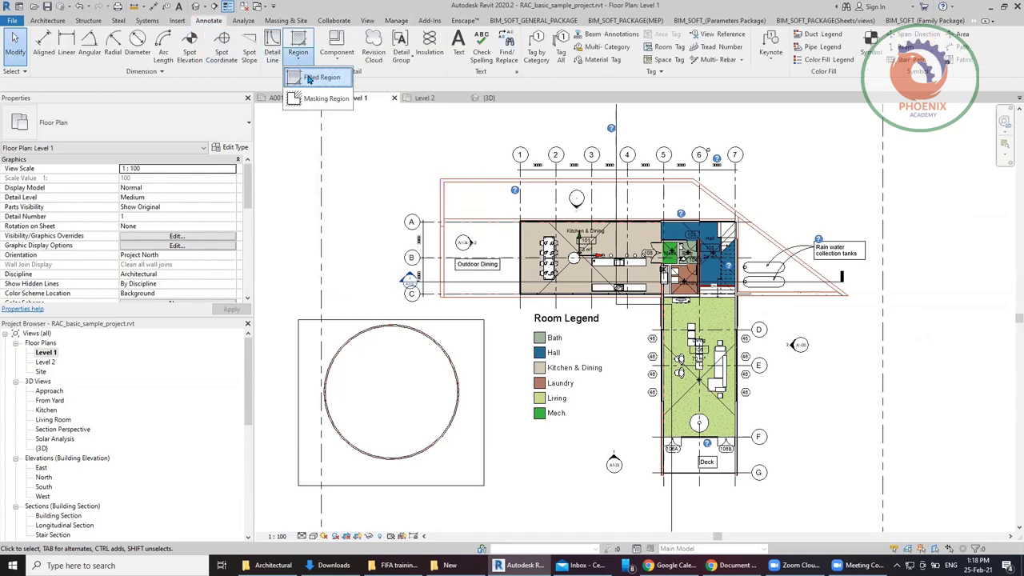
{"action": "left_click", "coordinate": [312, 78]}
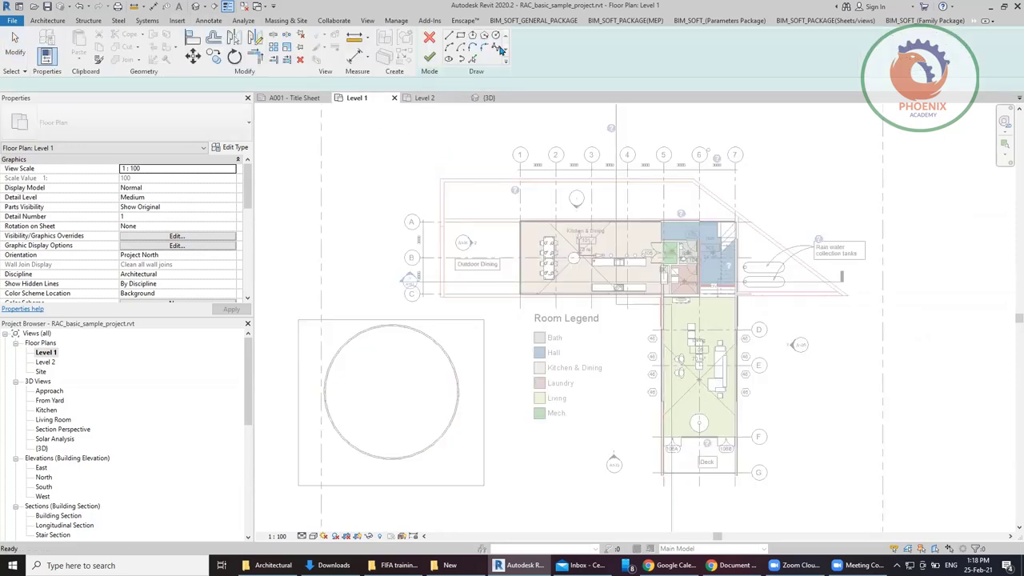
{"action": "left_click", "coordinate": [460, 36]}
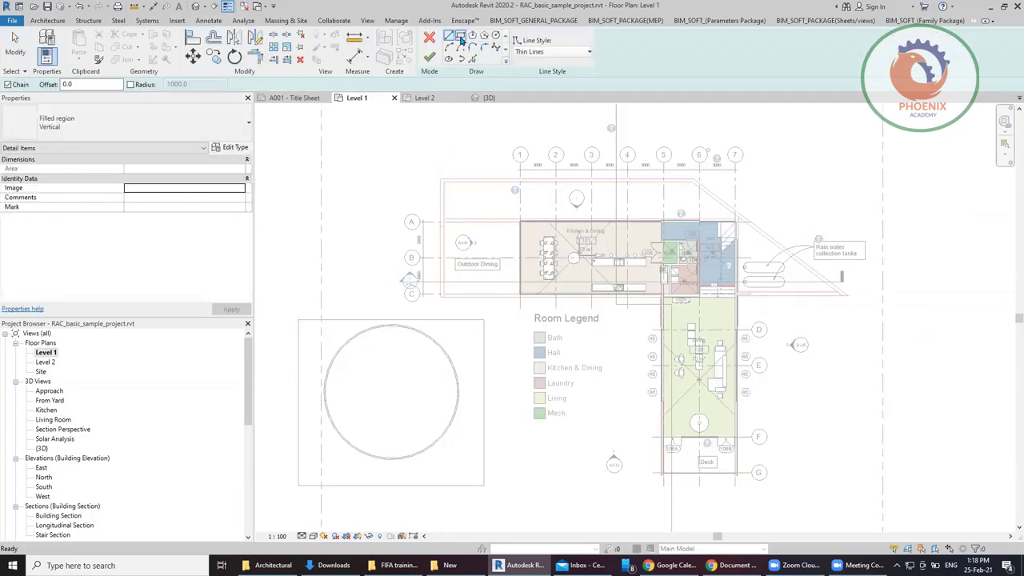
{"action": "left_click", "coordinate": [362, 134]}
{"action": "left_click", "coordinate": [424, 177]}
{"action": "left_click", "coordinate": [429, 59]}
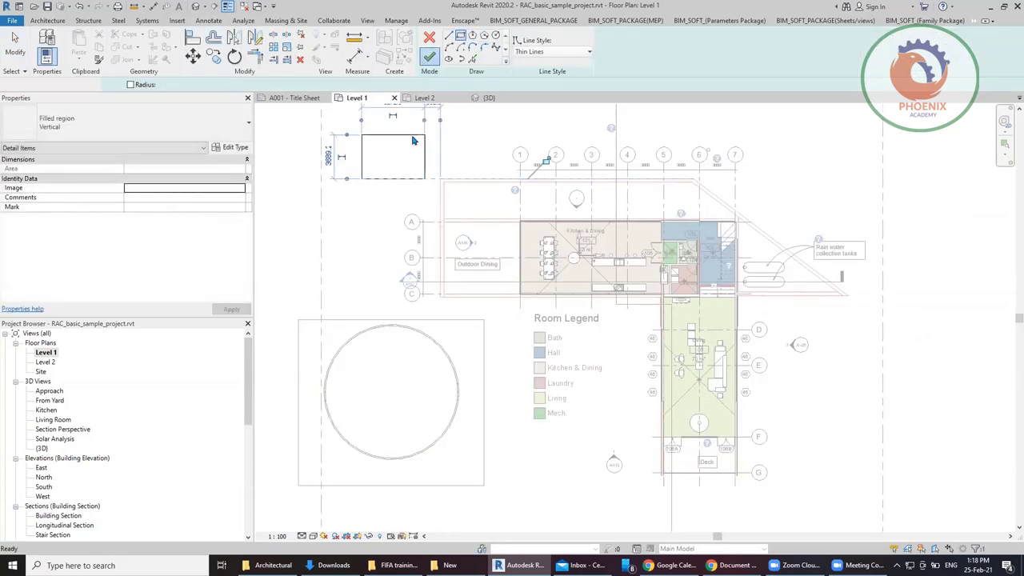
{"action": "scroll", "coordinate": [321, 122], "scroll_direction": "up", "scroll_amount": 5}
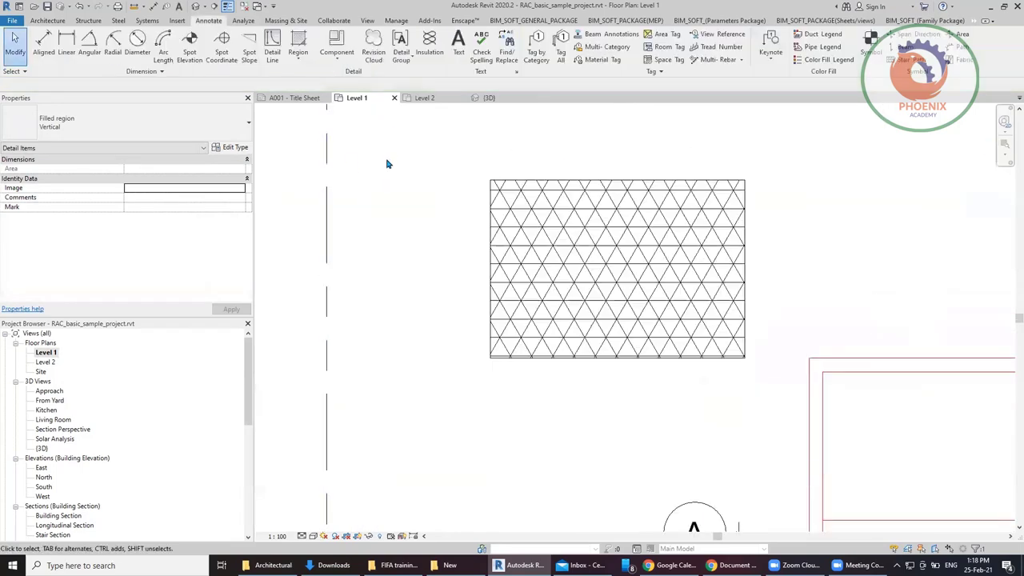
Step: Delete the filled region just drawn on the Level 1 plan
{"action": "left_click", "coordinate": [389, 163]}
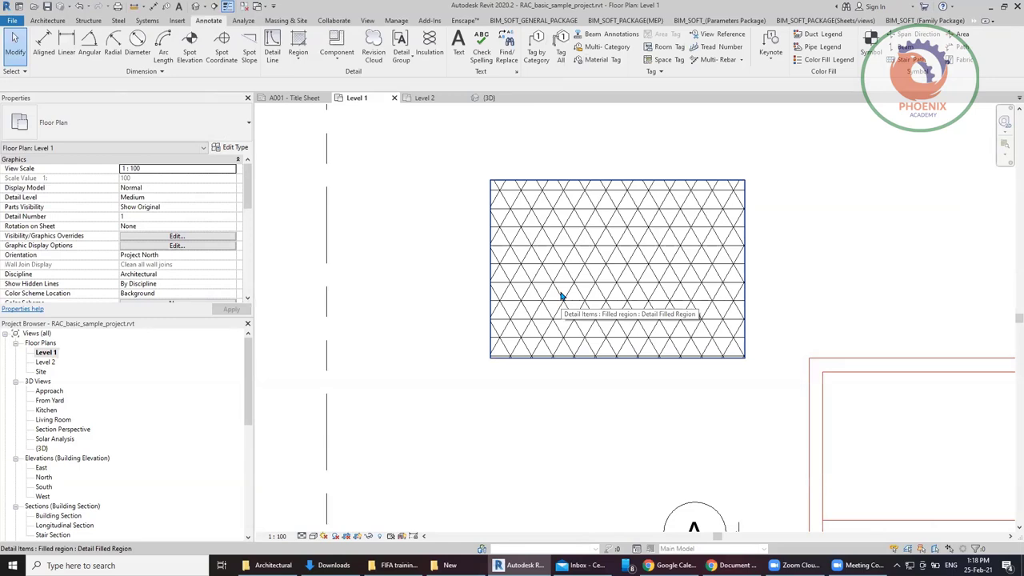
{"action": "left_click", "coordinate": [562, 296]}
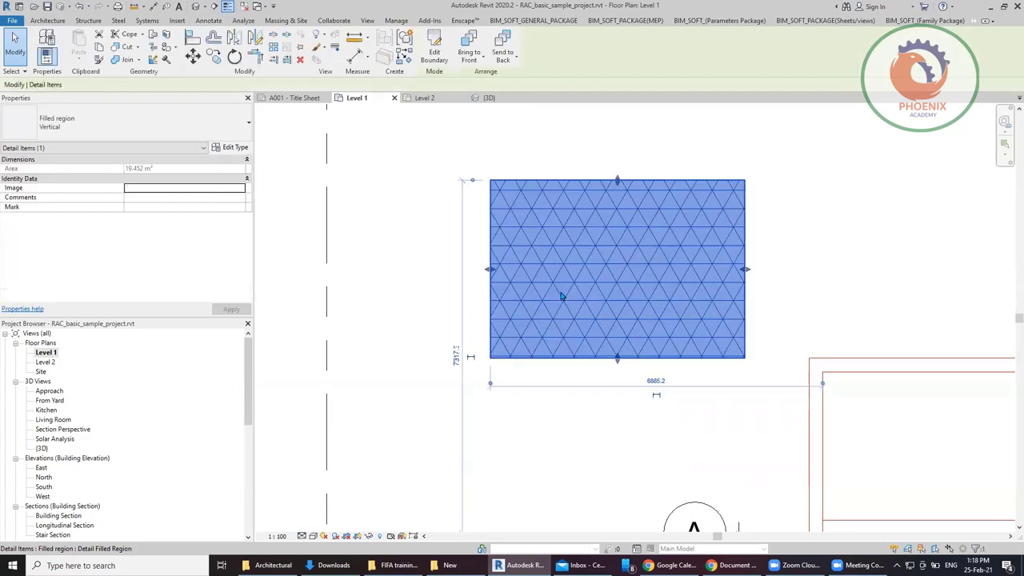
{"action": "key", "text": "Delete"}
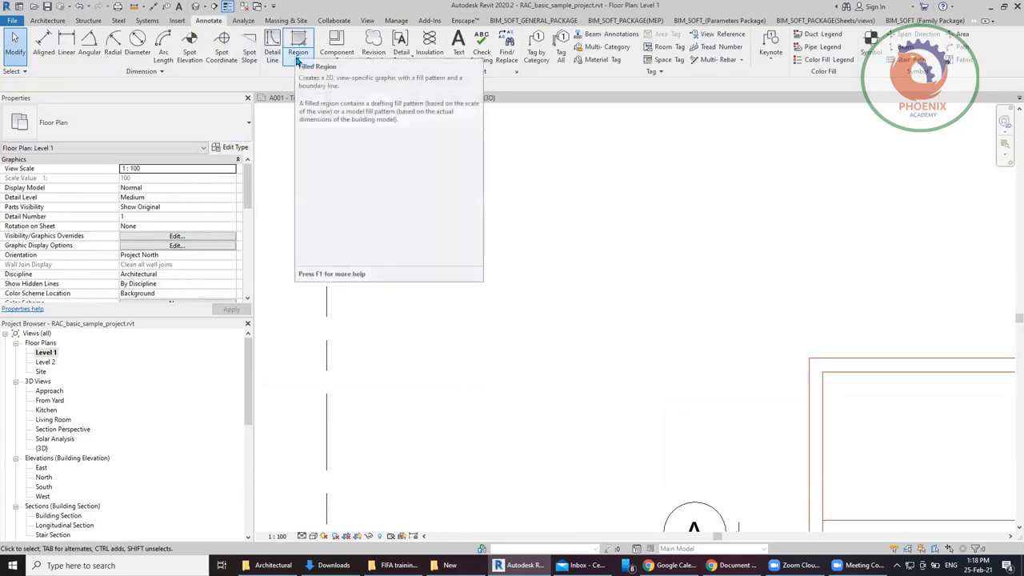
Step: Draw a new rectangular Vertical filled region about 4400 mm wide, covering about 16.3 m², in the empty area beyond the terrace corner
{"action": "left_click", "coordinate": [298, 53]}
{"action": "left_click", "coordinate": [311, 77]}
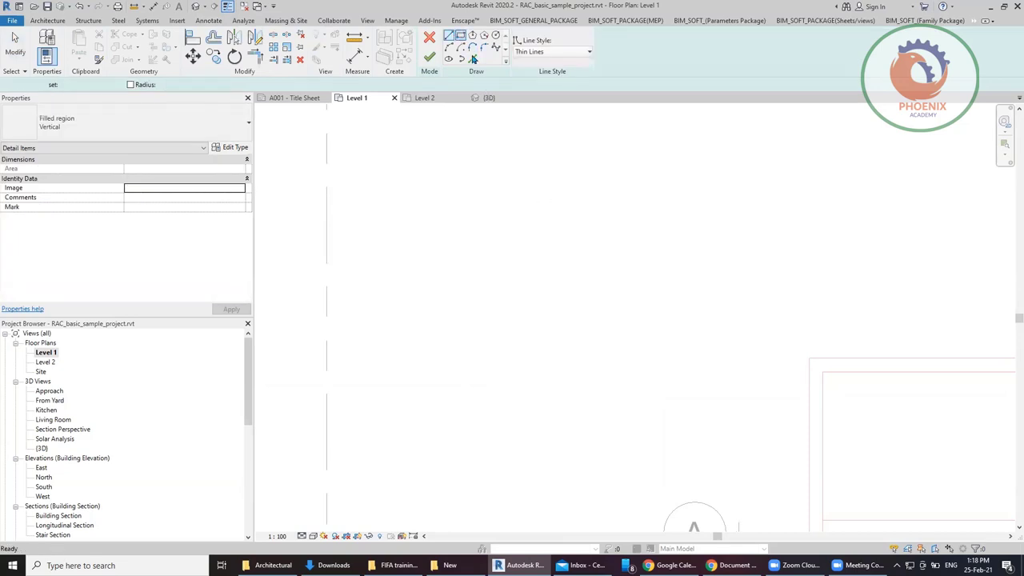
{"action": "left_click", "coordinate": [464, 207]}
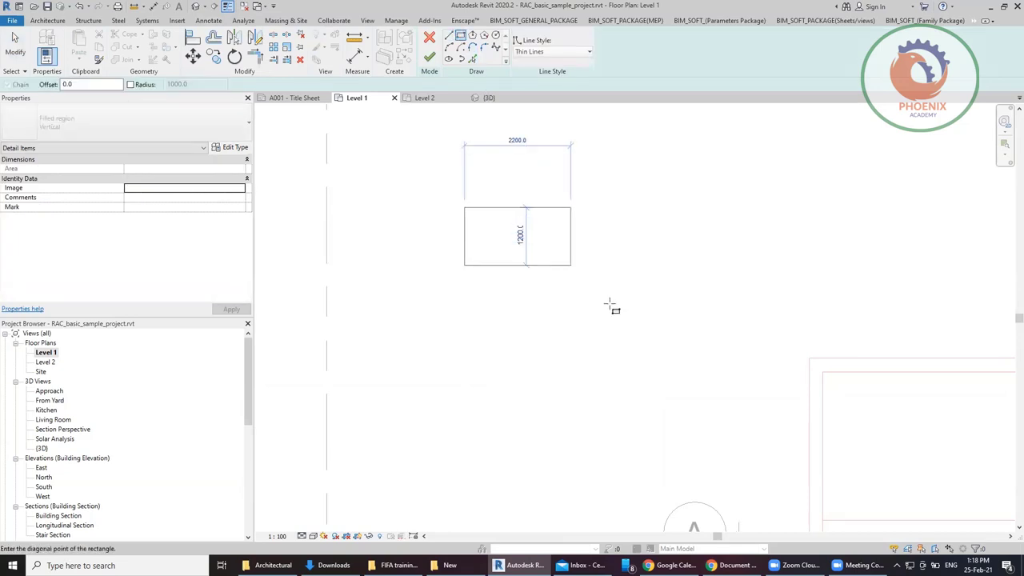
{"action": "left_click", "coordinate": [678, 387]}
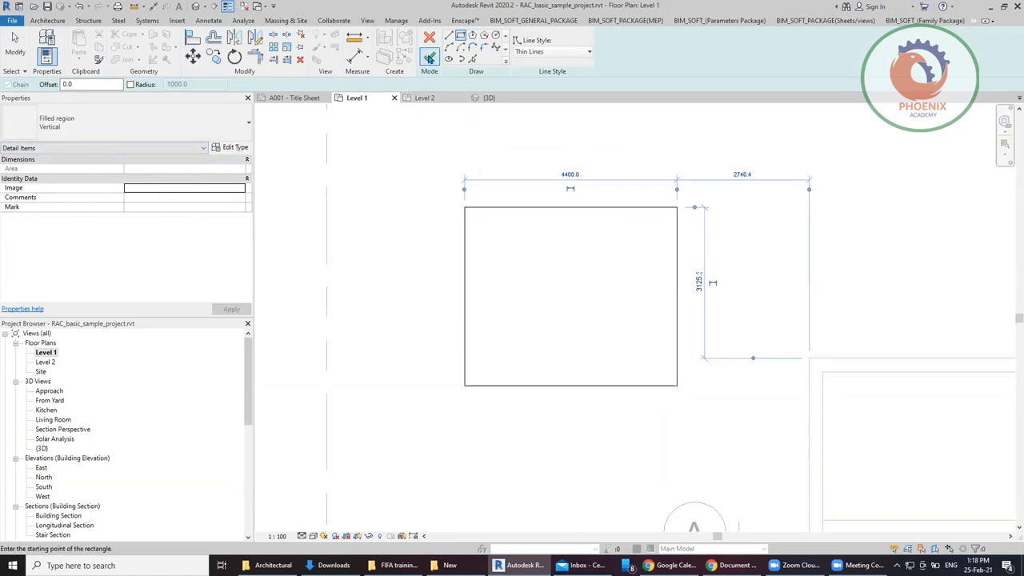
{"action": "left_click", "coordinate": [430, 57]}
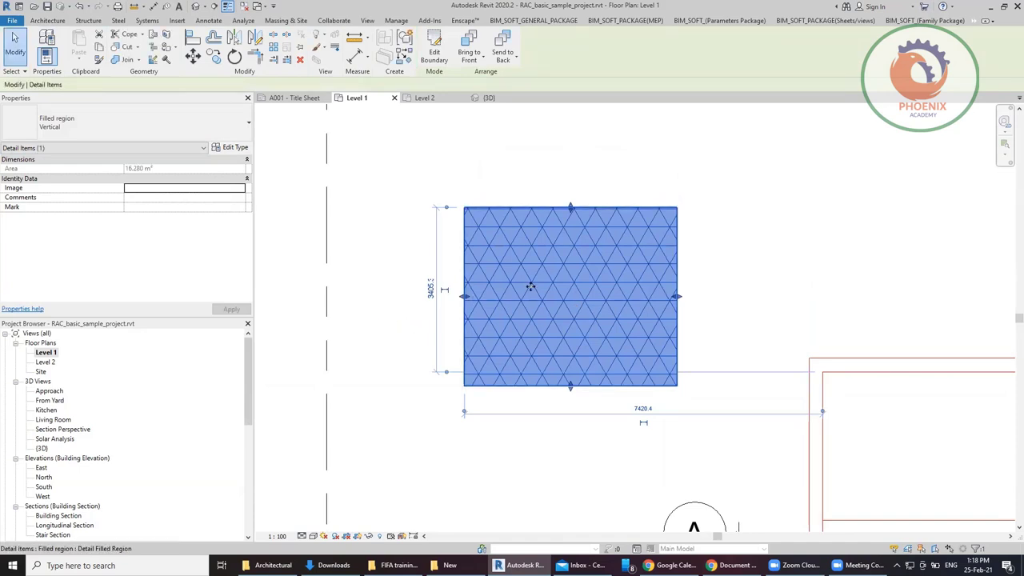
Step: Change the foreground fill pattern of the Vertical filled region type to the Wood_1 drafting pattern
{"action": "left_click", "coordinate": [233, 148]}
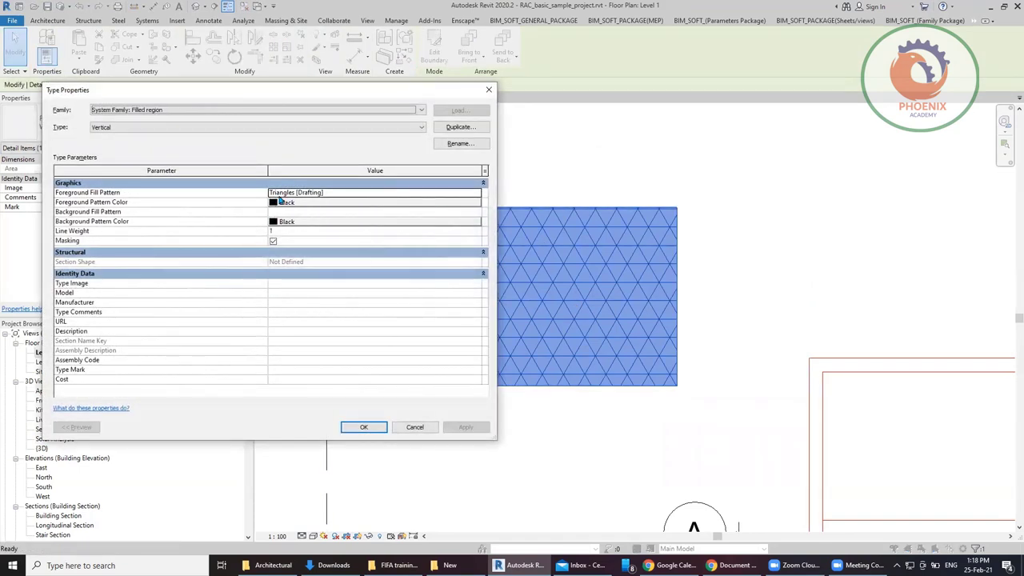
{"action": "left_click", "coordinate": [481, 193]}
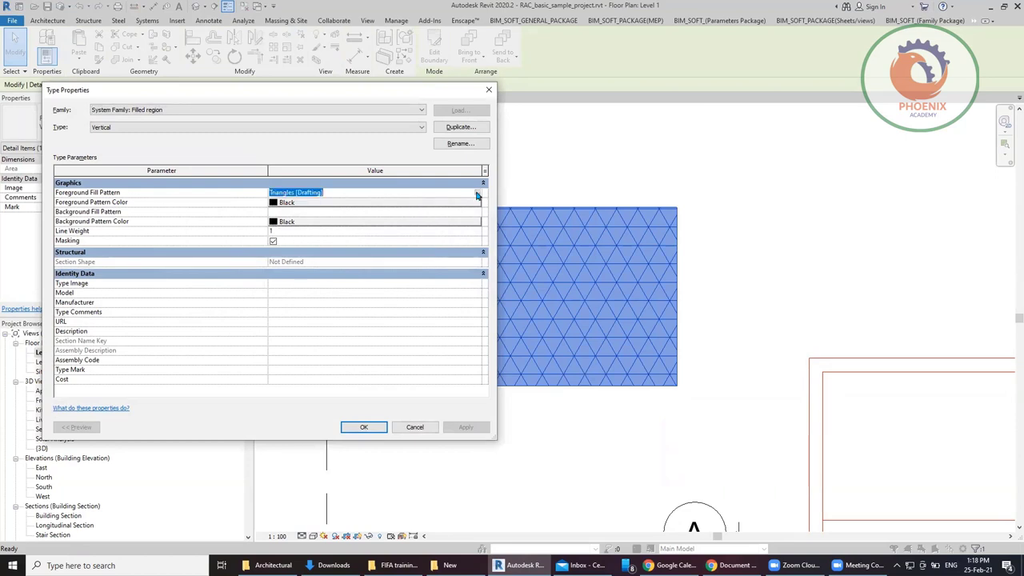
{"action": "left_click", "coordinate": [479, 194]}
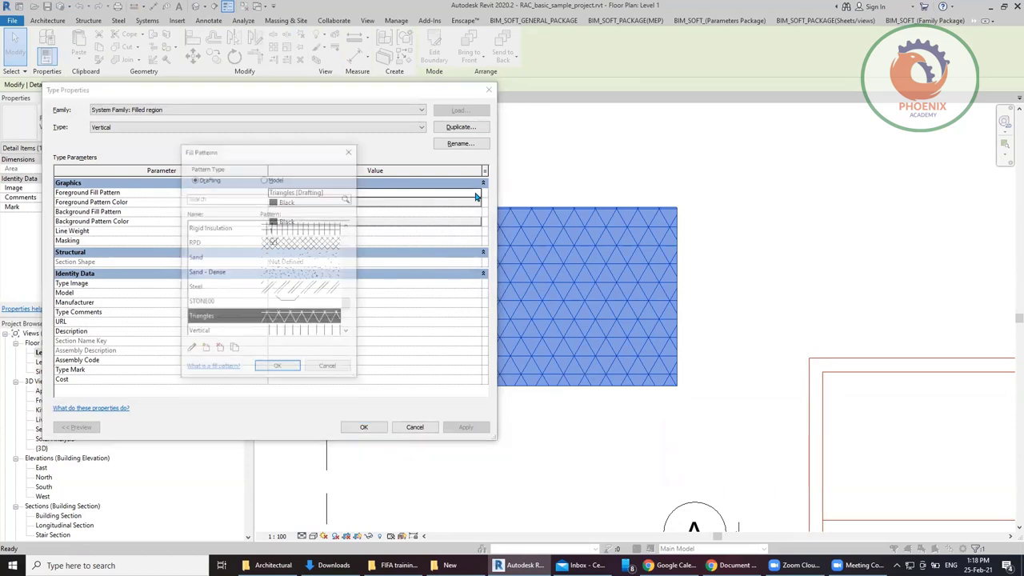
{"action": "scroll", "coordinate": [268, 304], "scroll_direction": "down", "scroll_amount": 3}
{"action": "left_click", "coordinate": [267, 287]}
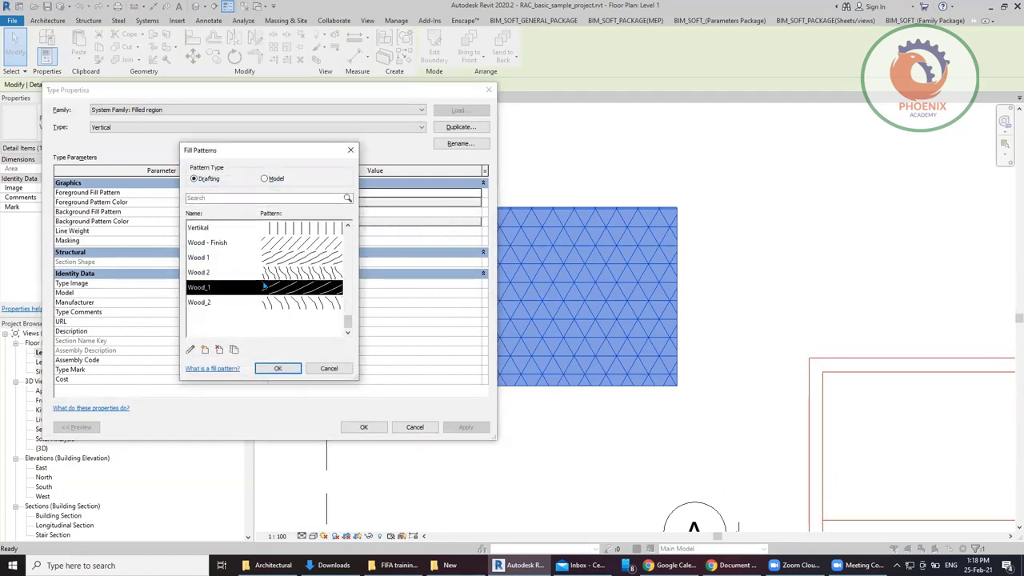
{"action": "left_click", "coordinate": [278, 368]}
{"action": "left_click", "coordinate": [364, 429]}
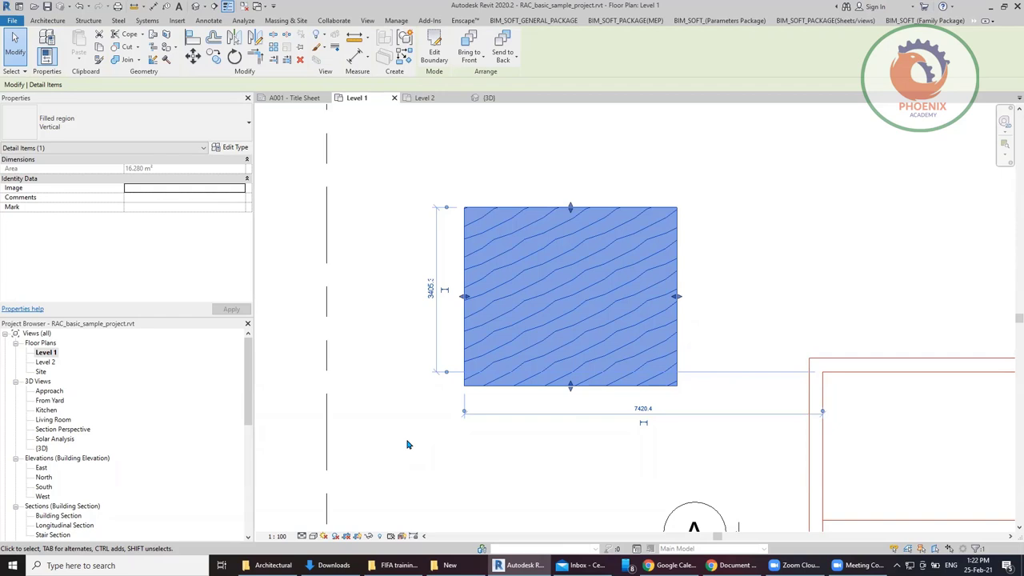
Step: Review the Material Assets editor and the Analysis Display Styles settings, closing each without changes
{"action": "left_click", "coordinate": [396, 20]}
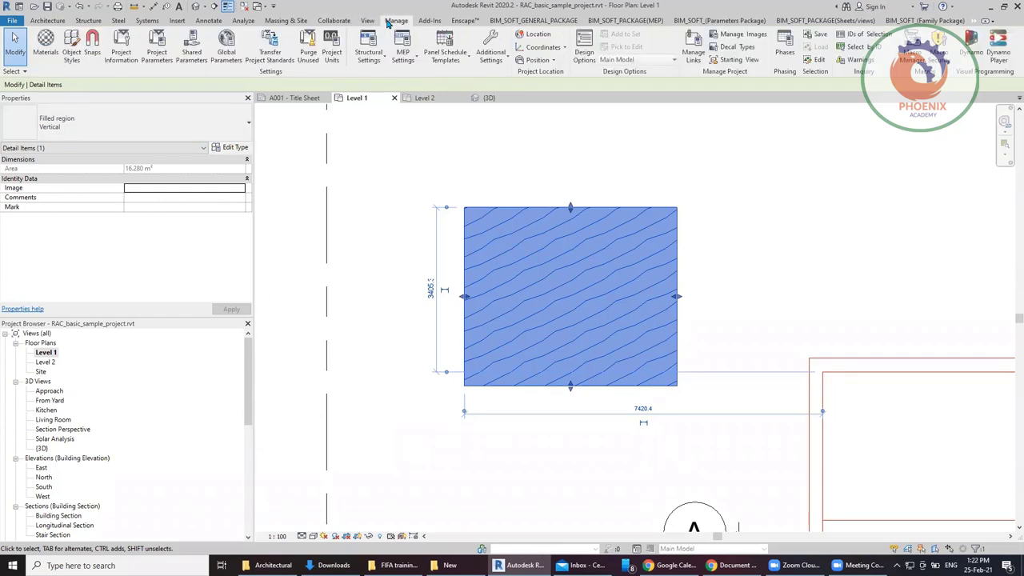
{"action": "left_click", "coordinate": [491, 56]}
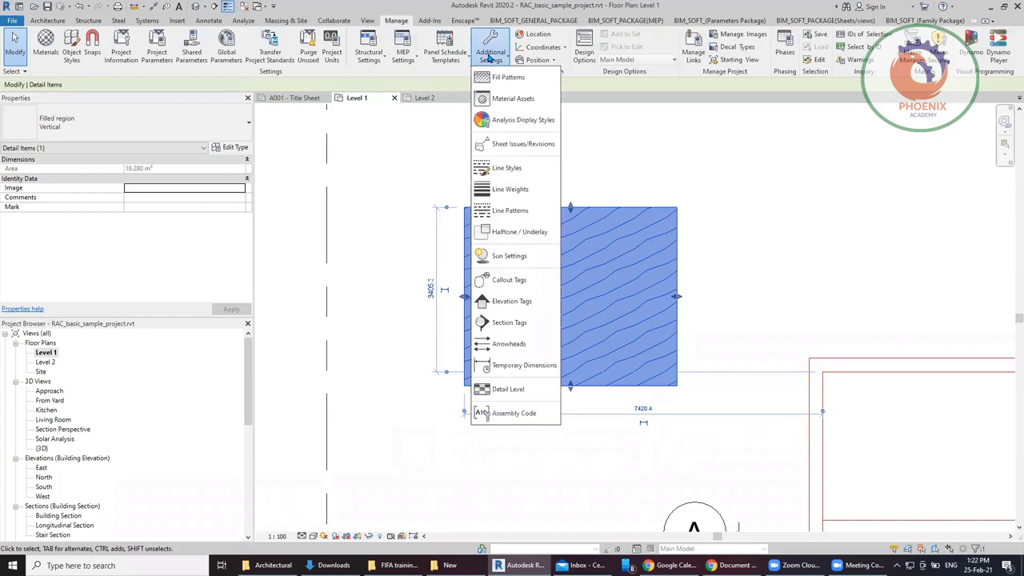
{"action": "left_click", "coordinate": [516, 99]}
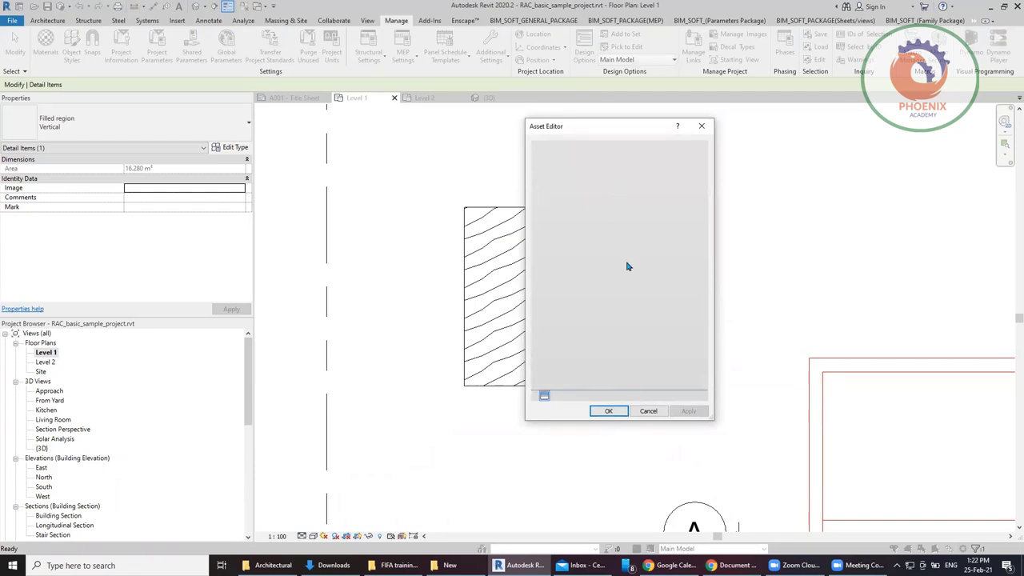
{"action": "left_click", "coordinate": [650, 412]}
{"action": "left_click", "coordinate": [514, 142]}
{"action": "left_click", "coordinate": [483, 64]}
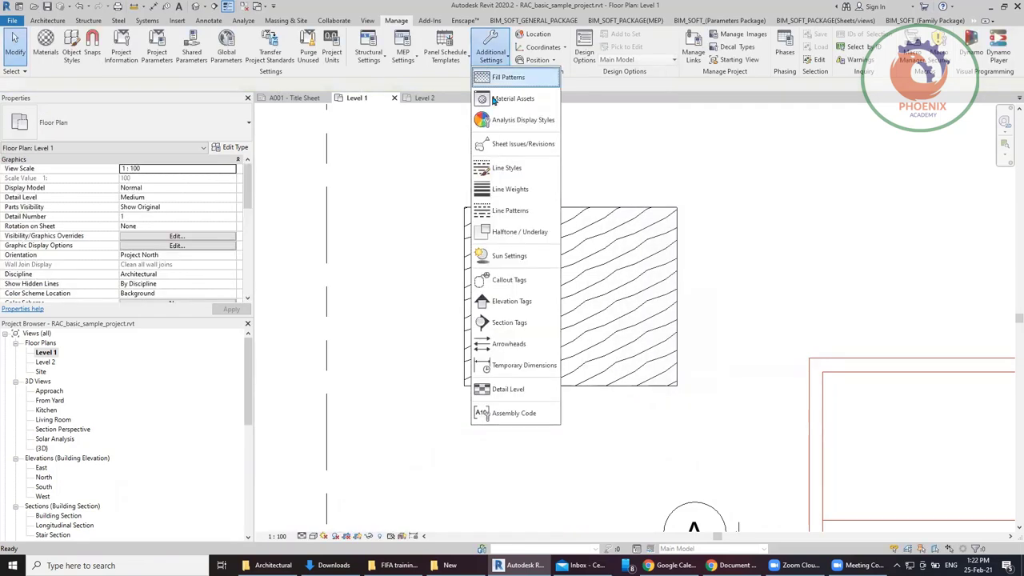
{"action": "left_click", "coordinate": [543, 125]}
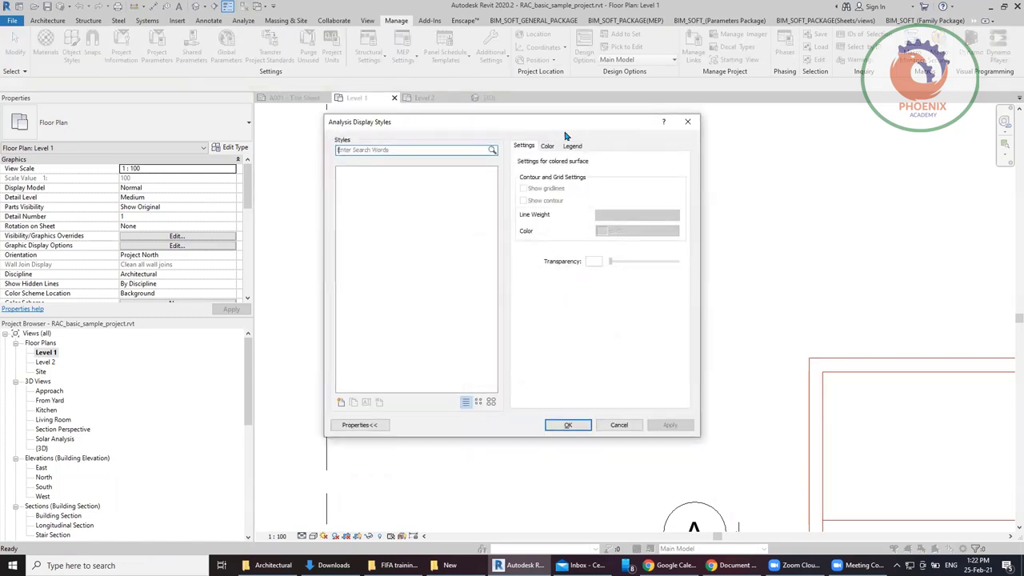
{"action": "left_click", "coordinate": [687, 125]}
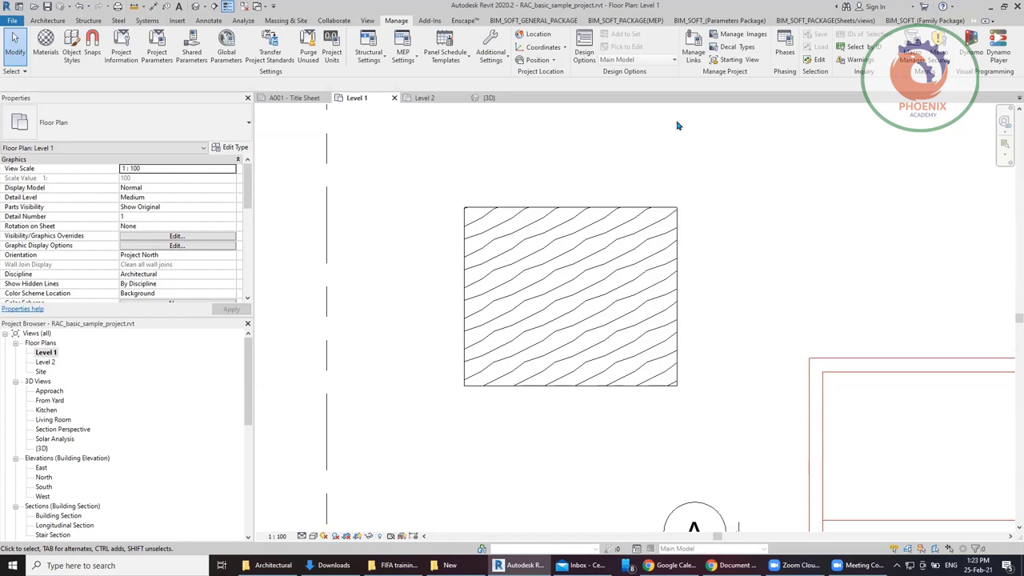
Step: Open the project's Sheet Issues/Revisions settings and add two more revisions to the list
{"action": "left_click", "coordinate": [496, 57]}
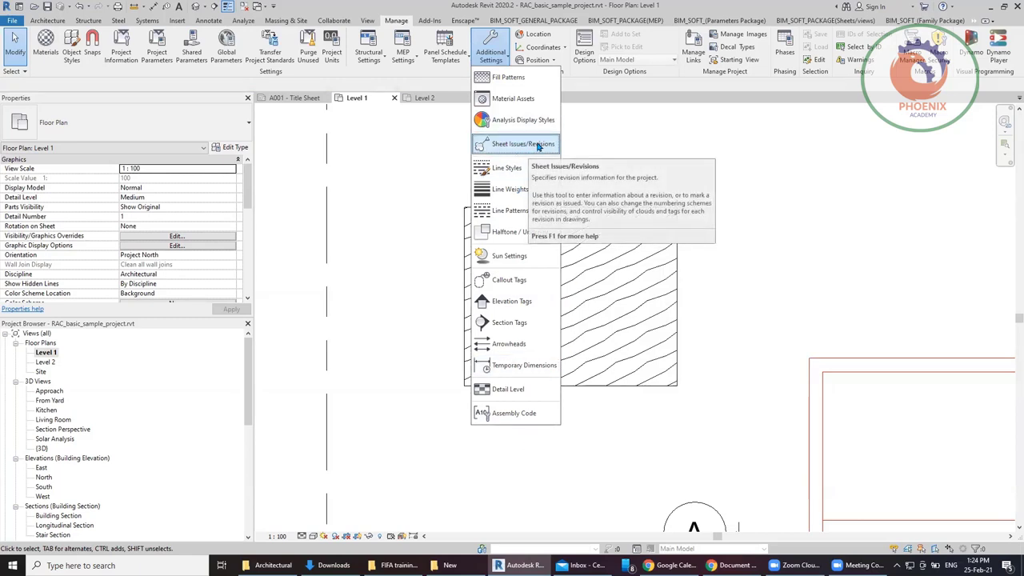
{"action": "left_click", "coordinate": [538, 147]}
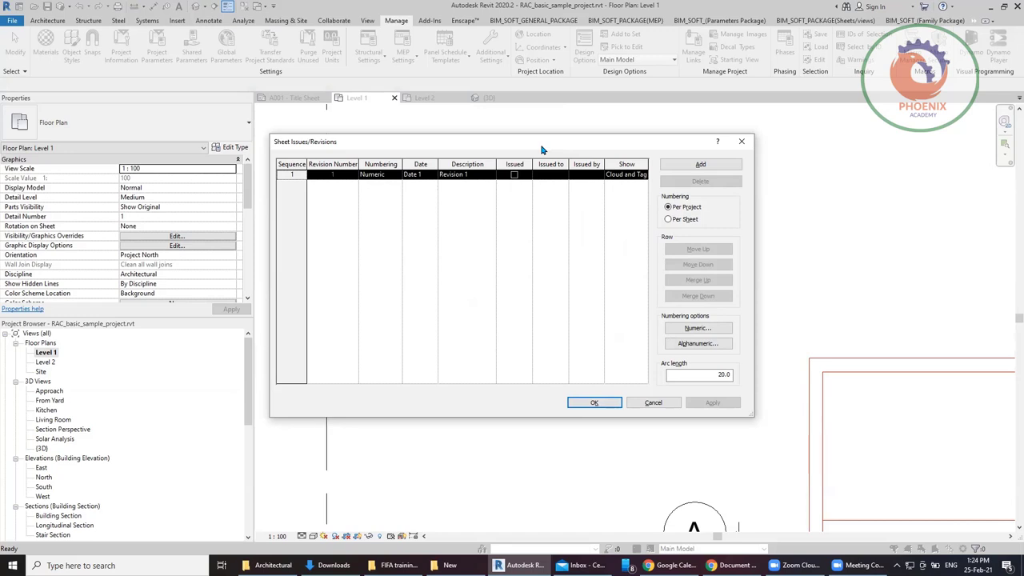
{"action": "left_click", "coordinate": [707, 164]}
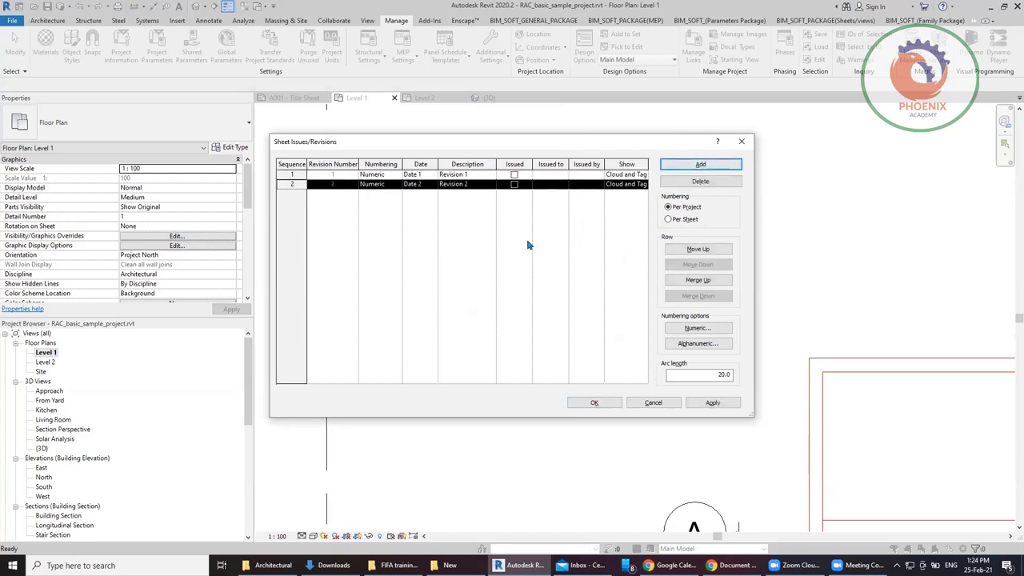
{"action": "left_click", "coordinate": [689, 166]}
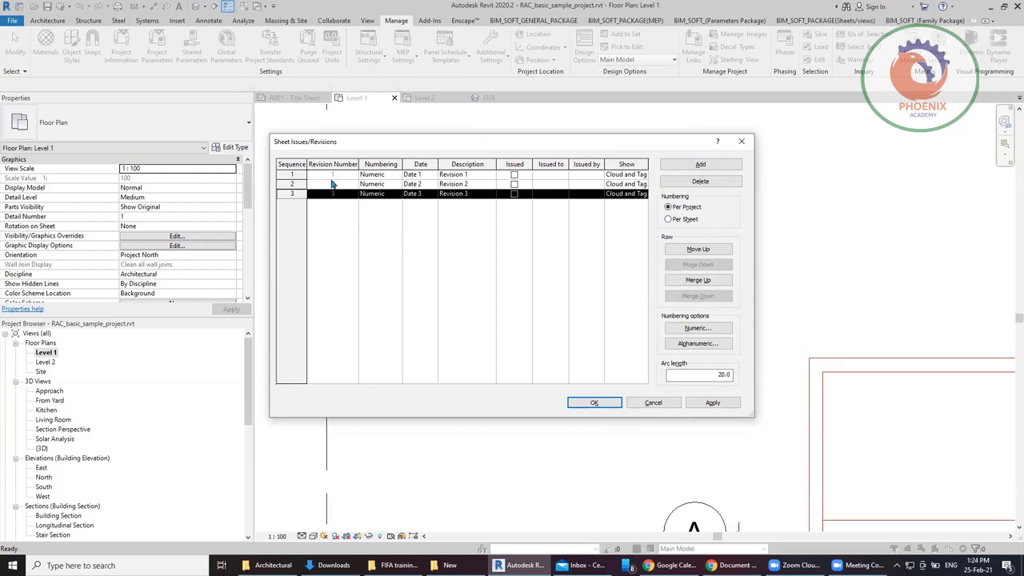
Step: Examine the alphanumeric numbering options for revisions, including the letter sequence, prefix and suffix fields
{"action": "left_click", "coordinate": [721, 344]}
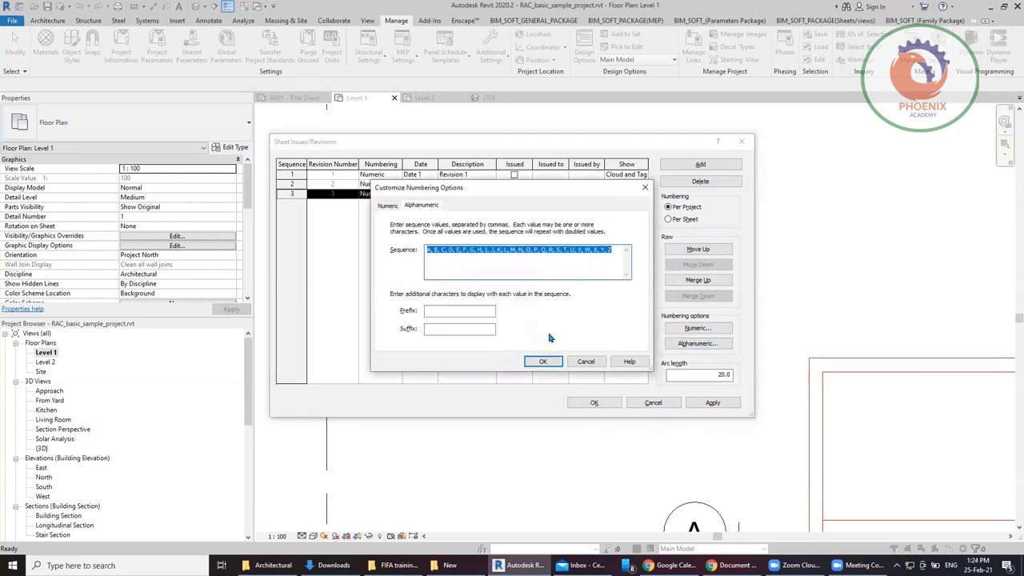
{"action": "left_click", "coordinate": [538, 362]}
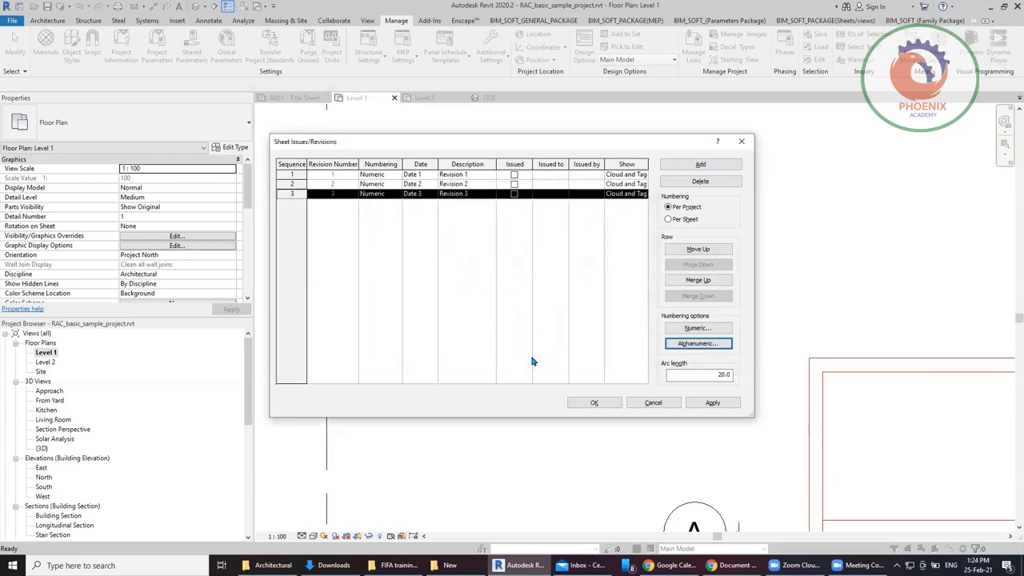
{"action": "left_click", "coordinate": [697, 344]}
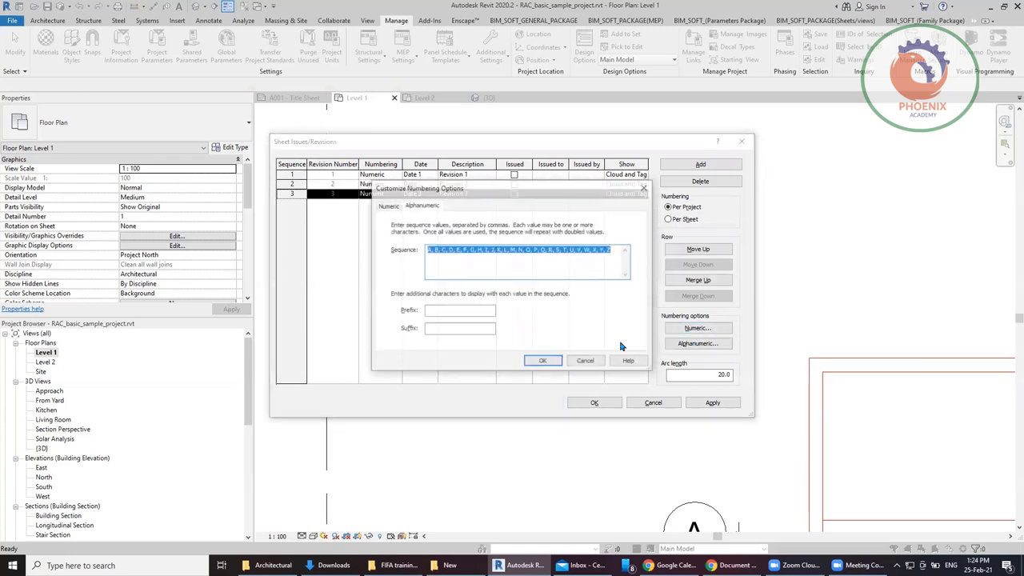
{"action": "left_click", "coordinate": [449, 314]}
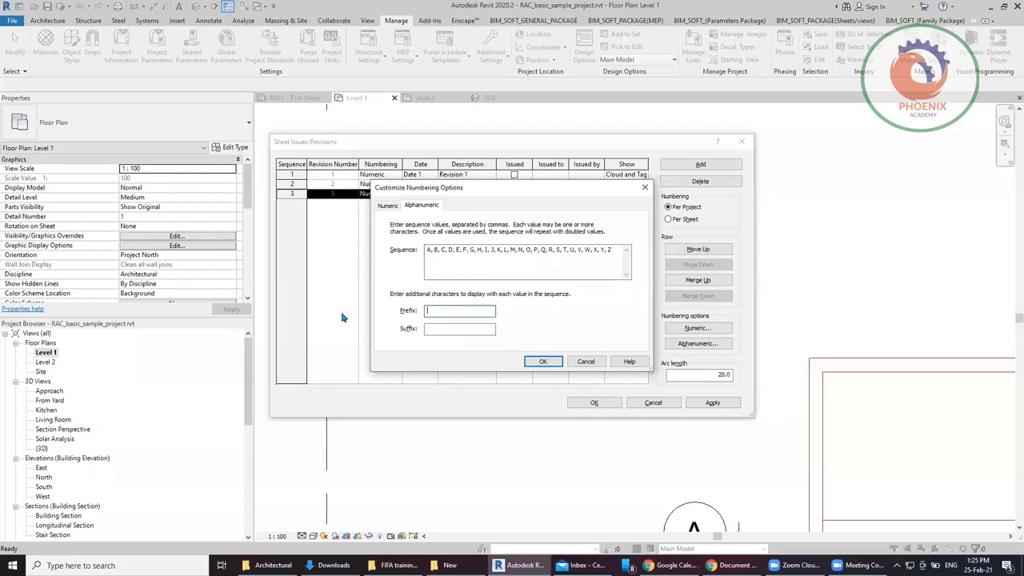
{"action": "left_click", "coordinate": [587, 361]}
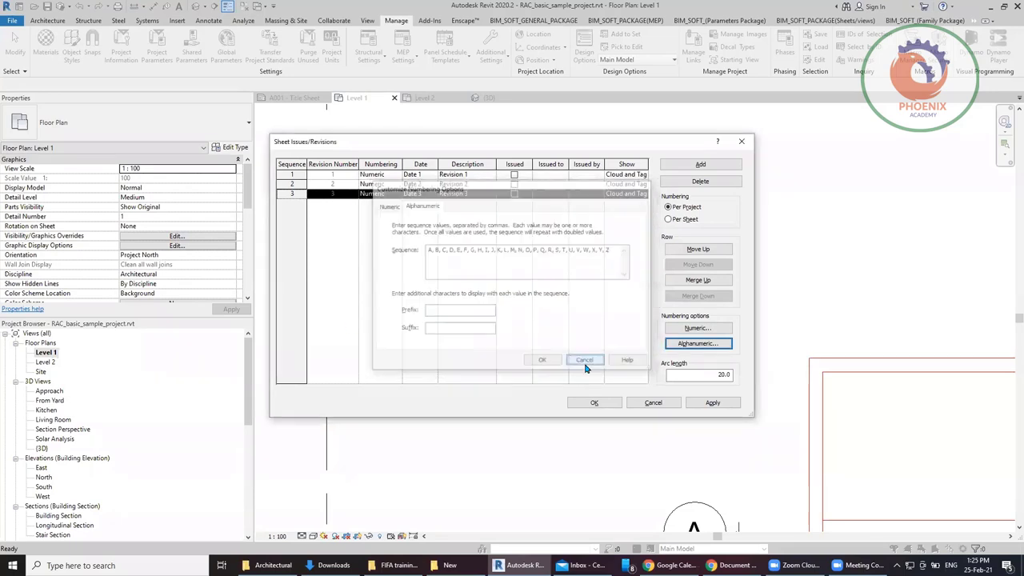
Step: Set the numbering of all three revisions to Alphanumeric
{"action": "left_click", "coordinate": [389, 194]}
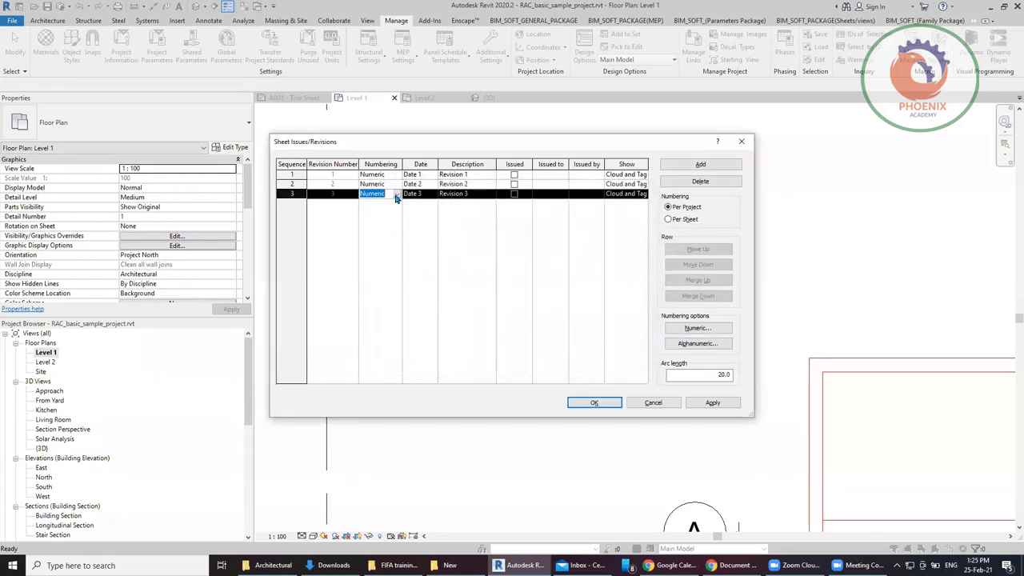
{"action": "left_click", "coordinate": [397, 194]}
{"action": "left_click", "coordinate": [383, 212]}
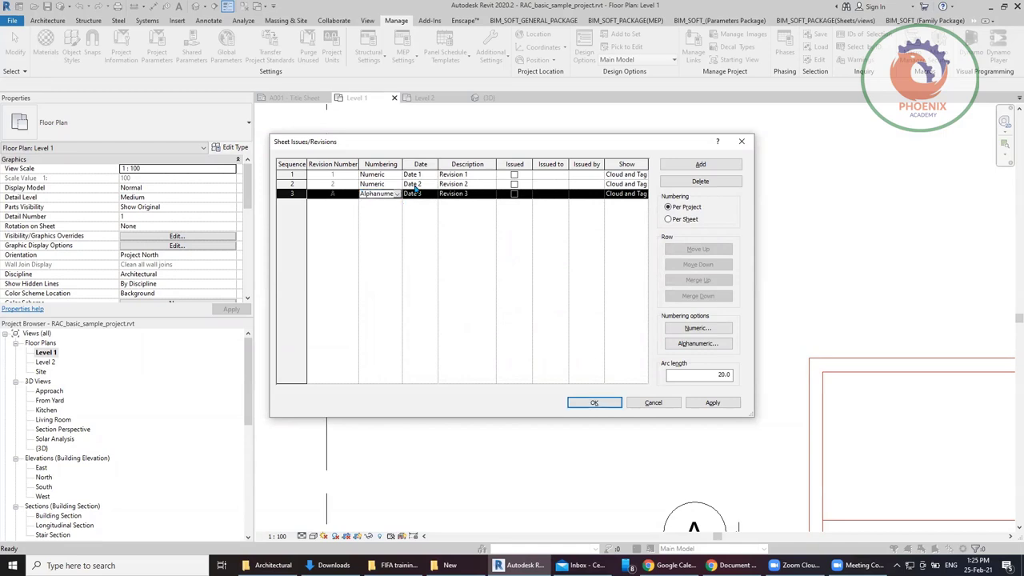
{"action": "left_click", "coordinate": [398, 185]}
{"action": "left_click", "coordinate": [397, 185]}
{"action": "left_click", "coordinate": [391, 202]}
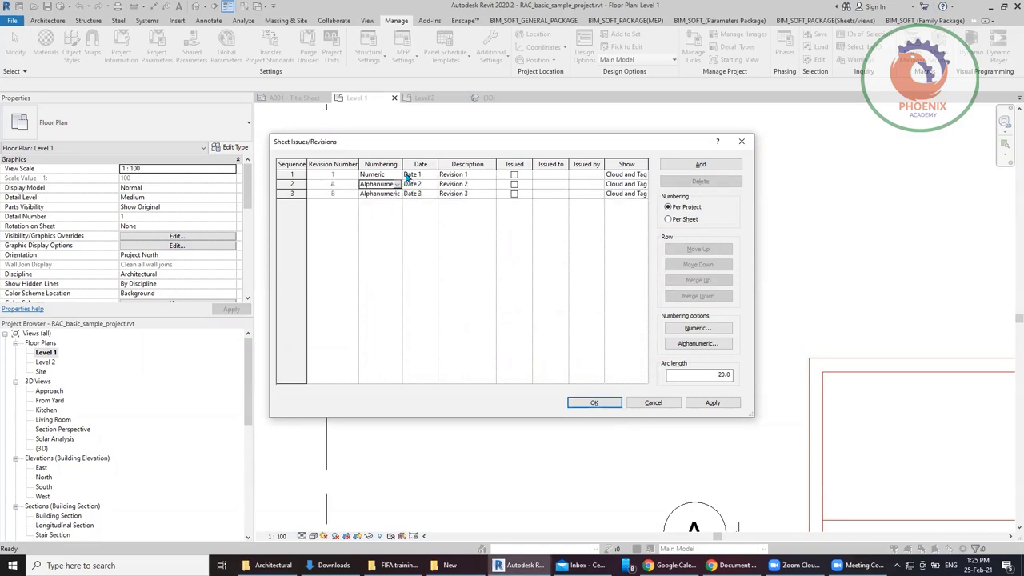
{"action": "left_click", "coordinate": [398, 174]}
{"action": "left_click", "coordinate": [398, 174]}
{"action": "left_click", "coordinate": [395, 193]}
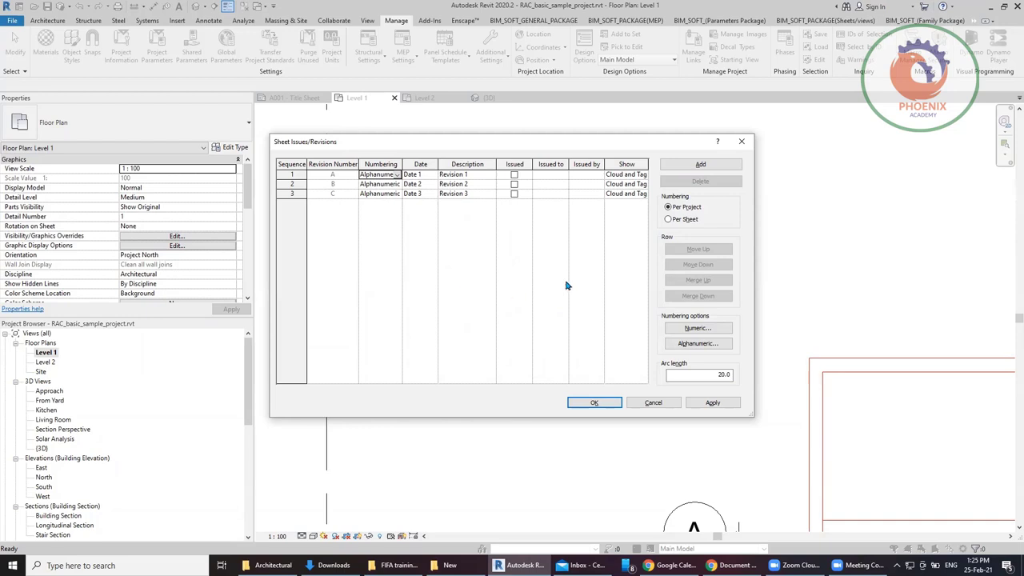
Step: Mark Revision 1 and Revision 2 as issued and accept the revision settings
{"action": "left_click", "coordinate": [515, 174]}
{"action": "left_click", "coordinate": [514, 184]}
{"action": "left_click", "coordinate": [594, 402]}
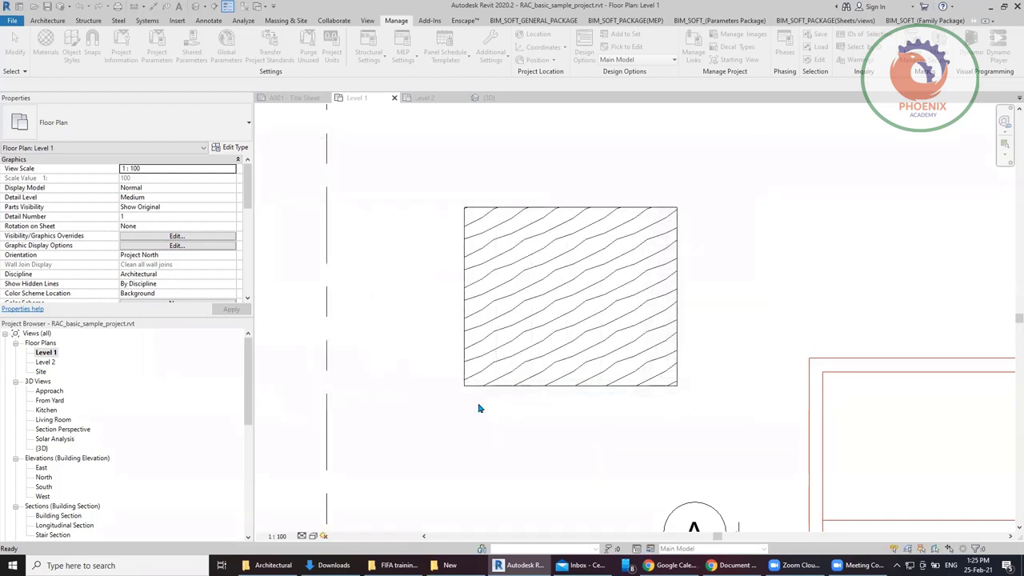
Step: Open sheet A001 - Title Sheet and inspect its title block, including the revision table and title block properties
{"action": "left_click_drag", "start_coordinate": [248, 416], "coordinate": [248, 492]}
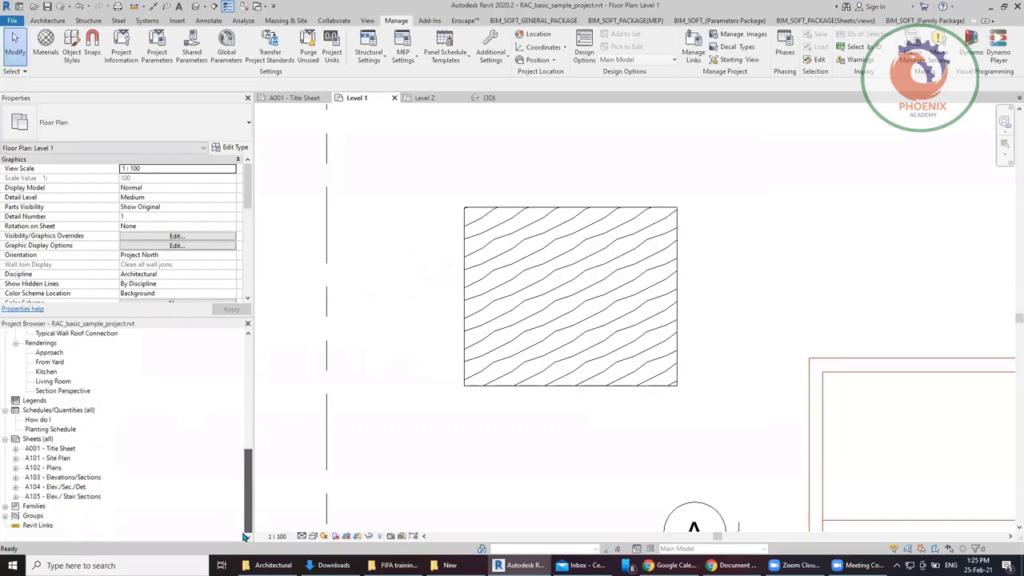
{"action": "left_click", "coordinate": [49, 449]}
{"action": "double_click", "coordinate": [50, 449]}
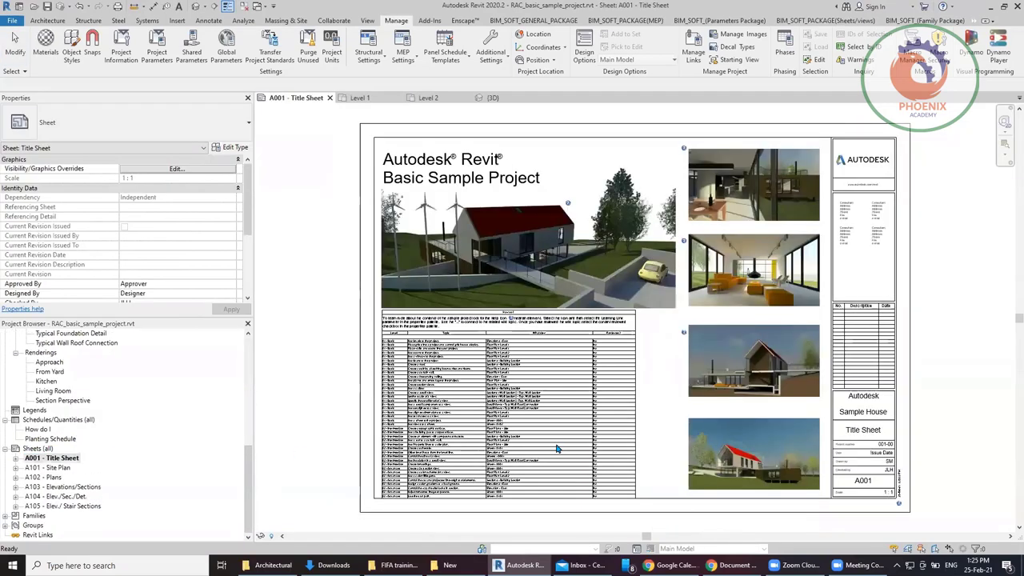
{"action": "scroll", "coordinate": [914, 341], "scroll_direction": "up", "scroll_amount": 5}
{"action": "middle_click_drag", "start_coordinate": [915, 341], "coordinate": [809, 155]}
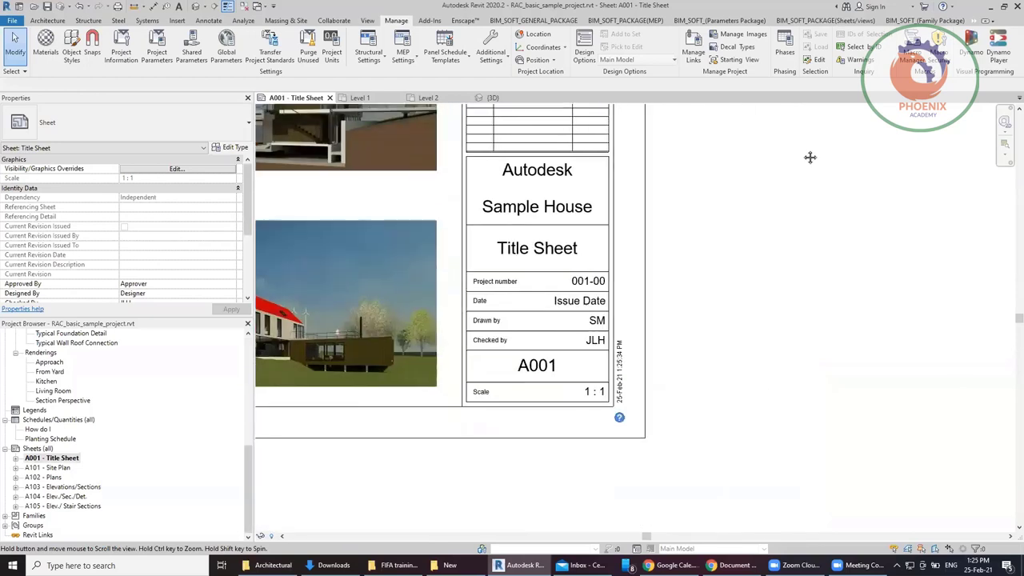
{"action": "scroll", "coordinate": [805, 339], "scroll_direction": "down", "scroll_amount": 4}
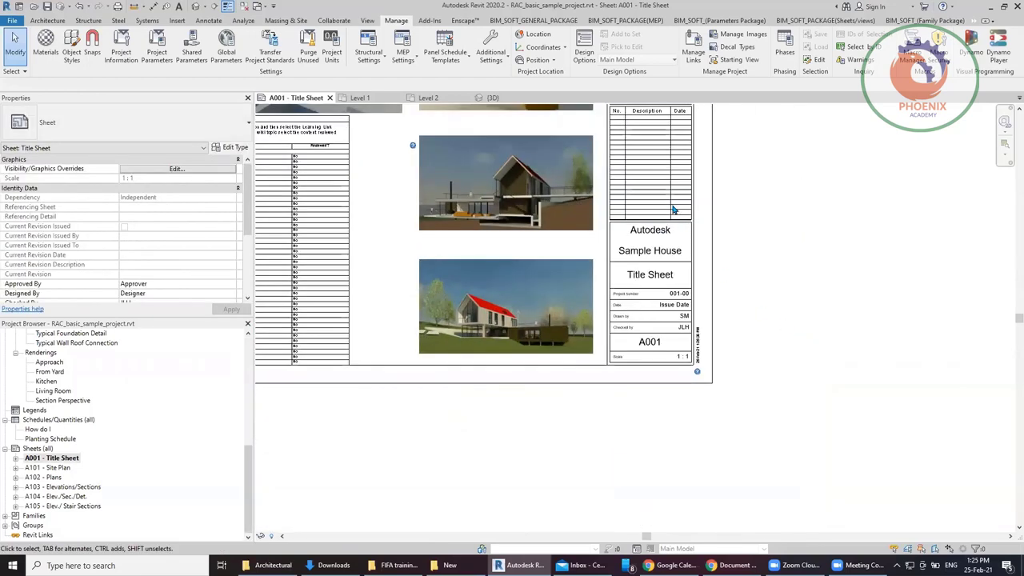
{"action": "left_click", "coordinate": [679, 215]}
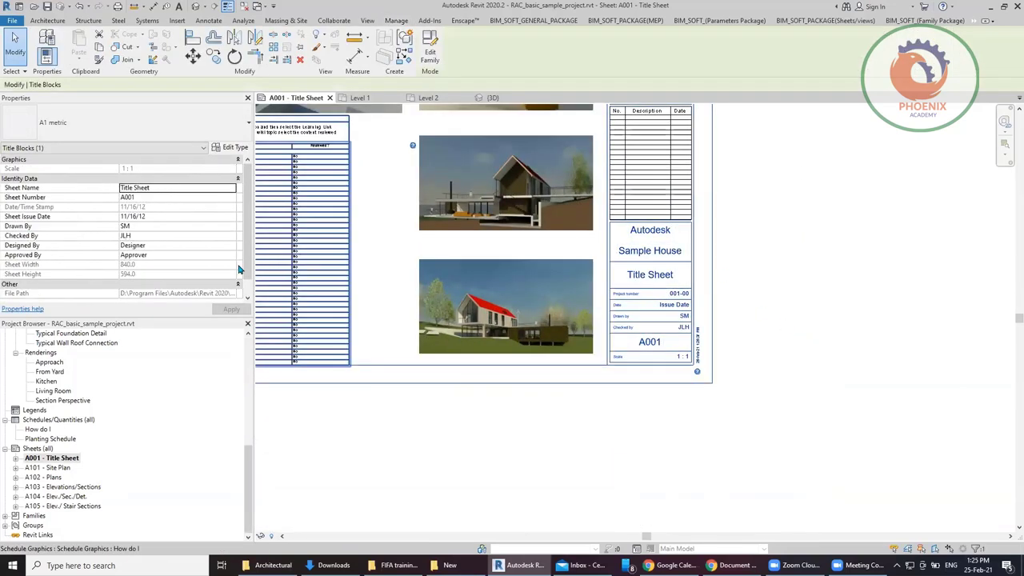
{"action": "left_click", "coordinate": [744, 299]}
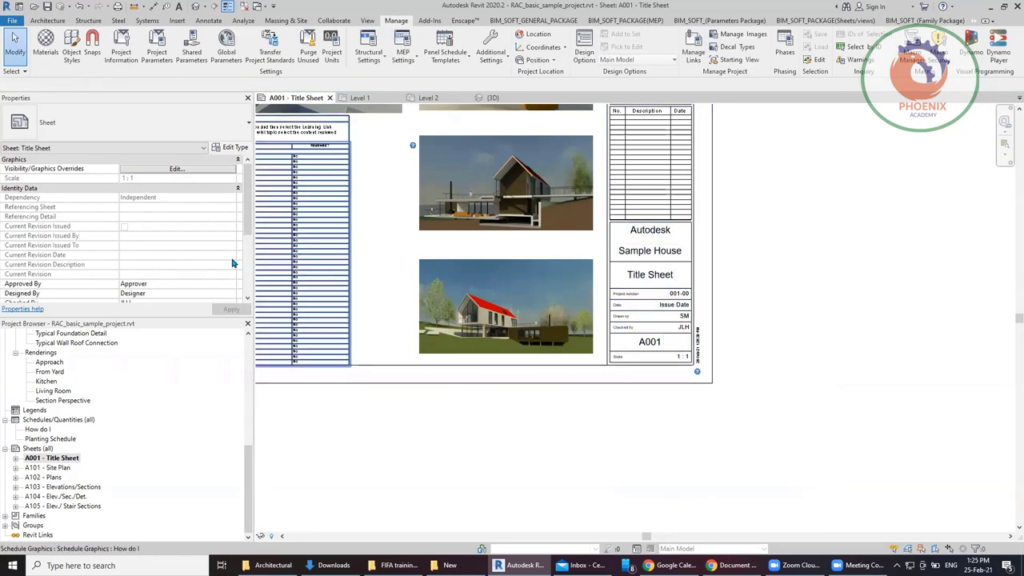
Step: Edit the revisions on the Title Sheet so that Revisions 1, 2 and 3 are shown in the revision schedule
{"action": "scroll", "coordinate": [241, 259], "scroll_direction": "down", "scroll_amount": 2}
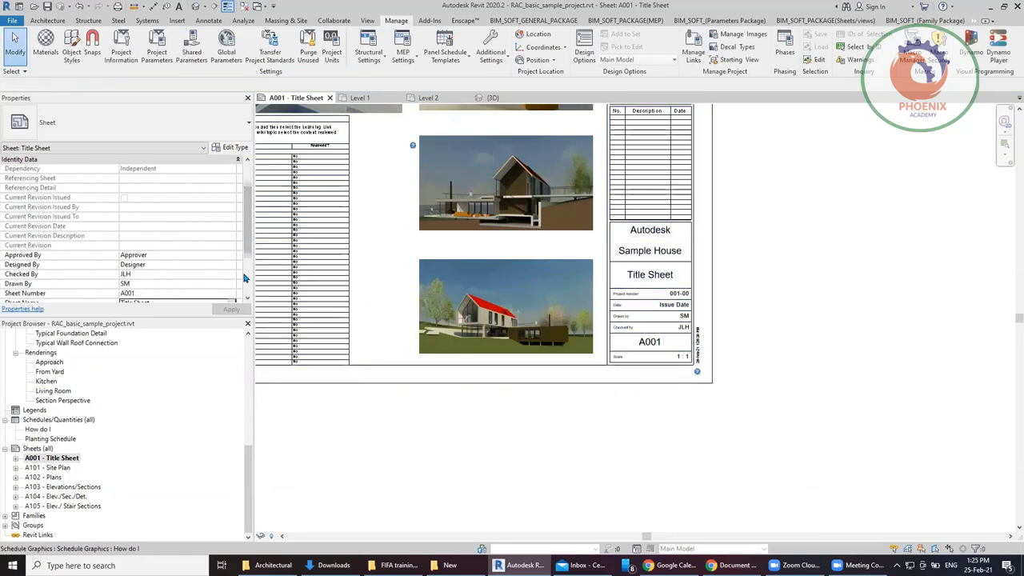
{"action": "scroll", "coordinate": [240, 264], "scroll_direction": "down", "scroll_amount": 3}
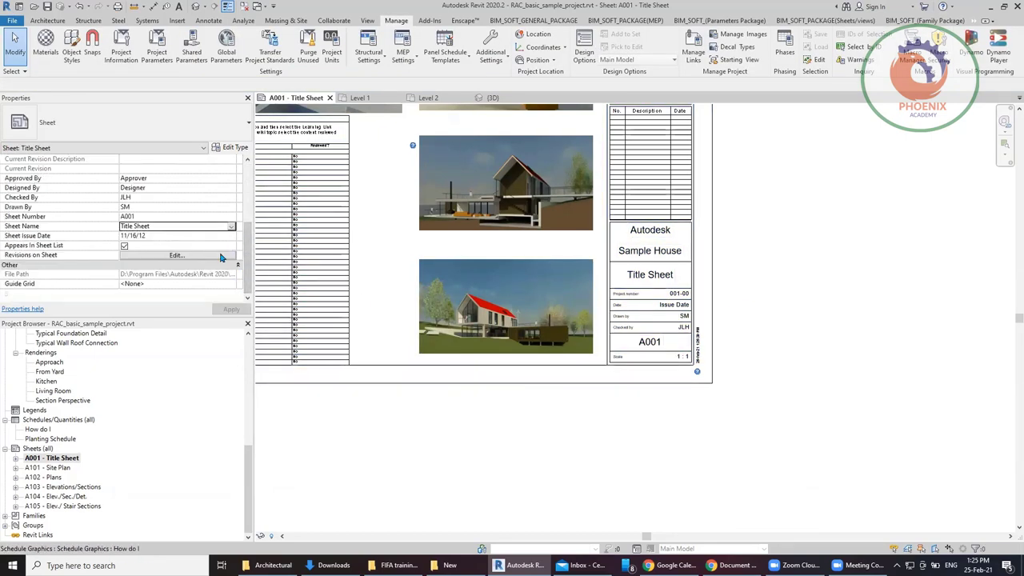
{"action": "left_click", "coordinate": [223, 256]}
{"action": "left_click", "coordinate": [608, 206]}
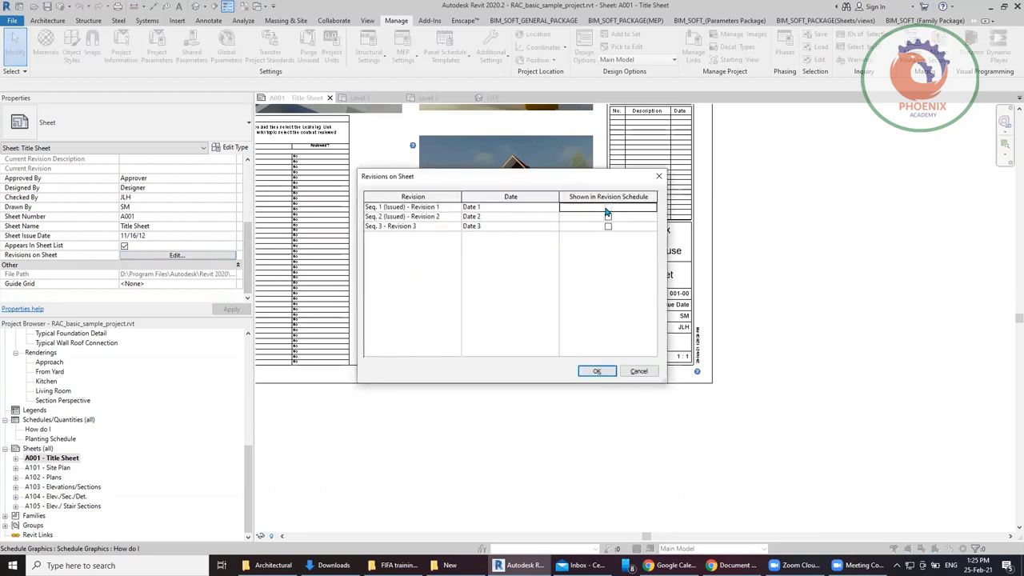
{"action": "left_click", "coordinate": [608, 216]}
{"action": "left_click", "coordinate": [608, 225]}
{"action": "left_click", "coordinate": [597, 370]}
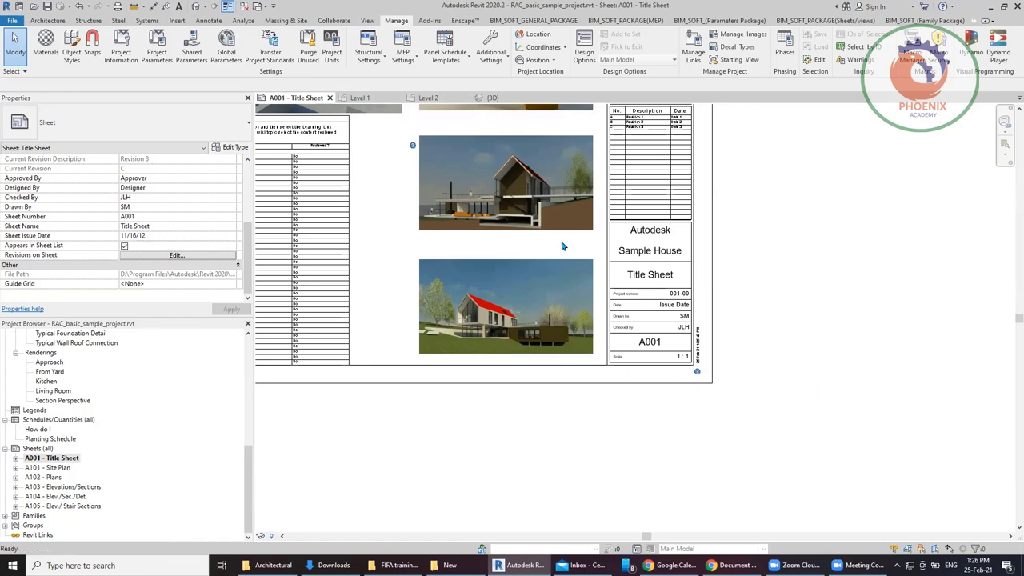
Step: Add four new revisions, Revision 4 through Revision 7, to the project's sheet issues and revisions
{"action": "left_click", "coordinate": [477, 60]}
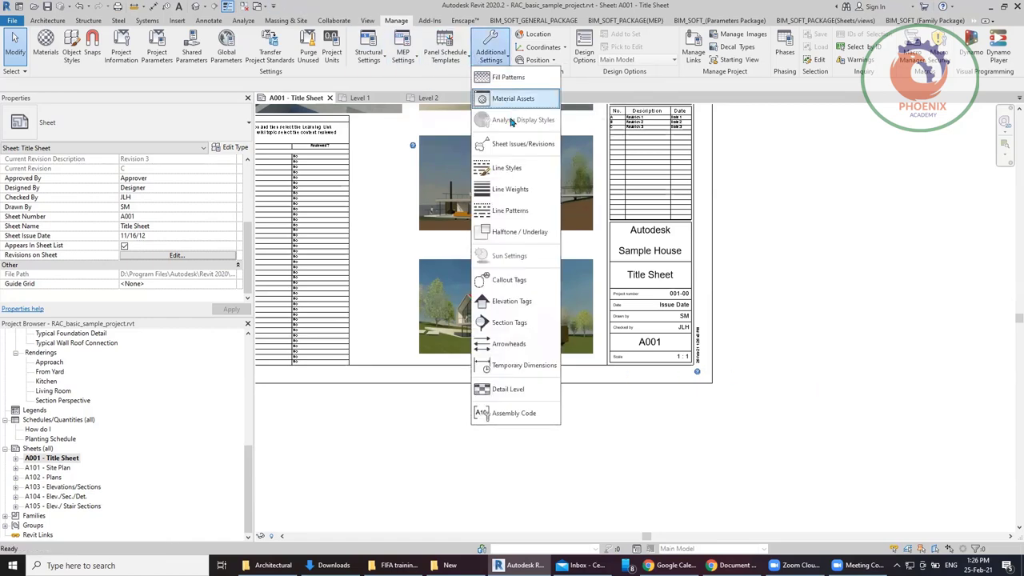
{"action": "left_click", "coordinate": [520, 144]}
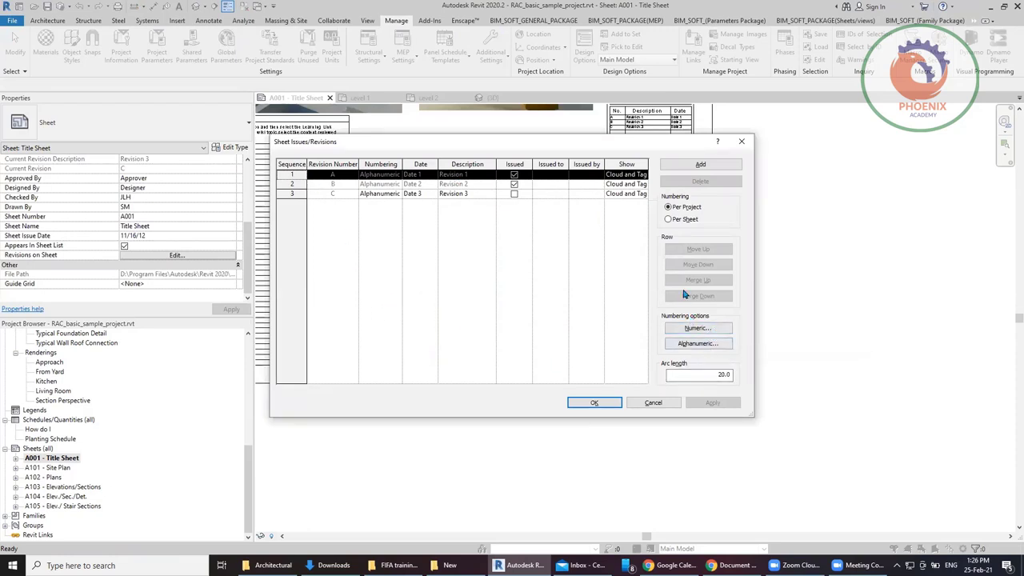
{"action": "left_click", "coordinate": [697, 166]}
{"action": "left_click", "coordinate": [697, 166]}
{"action": "left_click", "coordinate": [696, 166]}
{"action": "left_click", "coordinate": [697, 165]}
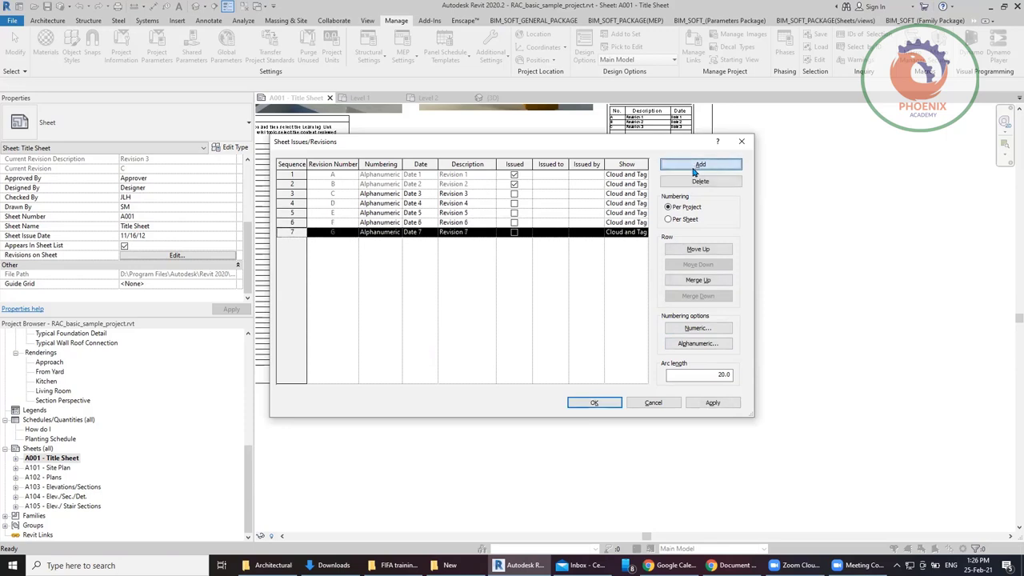
Step: Set Revision 3's numbering to Numeric, mark it as issued and accept the revision settings
{"action": "left_click", "coordinate": [397, 195]}
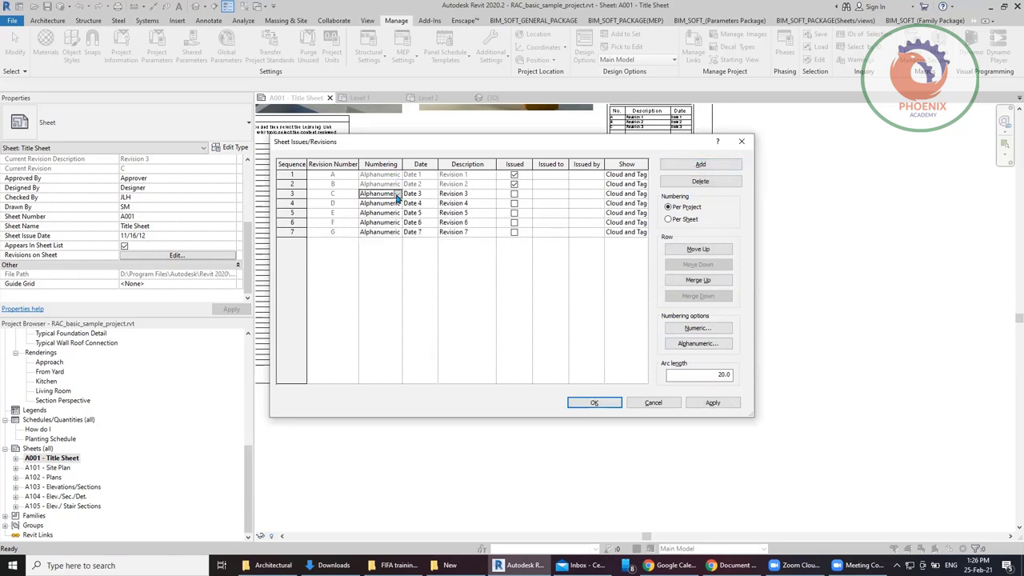
{"action": "left_click", "coordinate": [398, 194]}
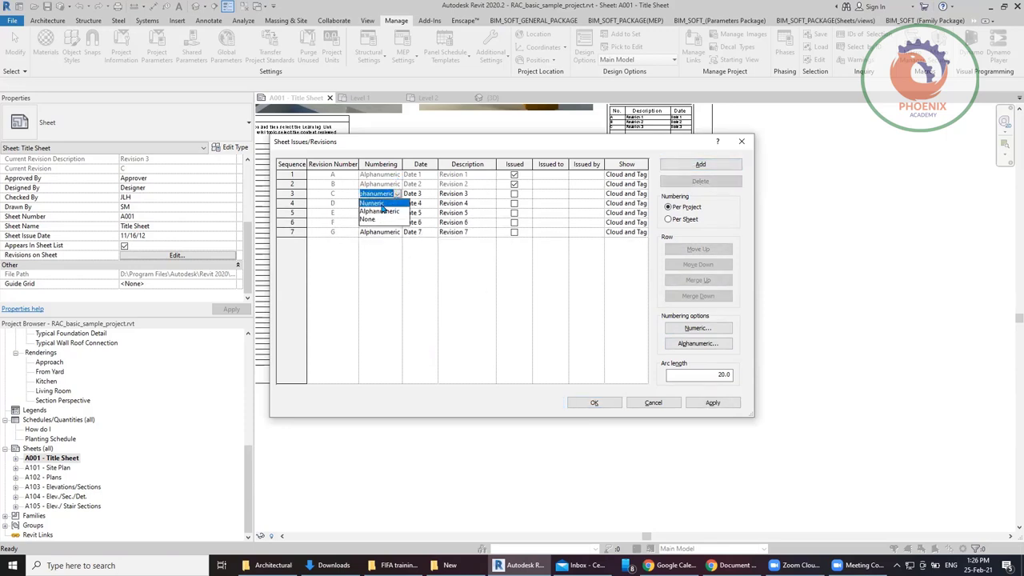
{"action": "left_click", "coordinate": [382, 204]}
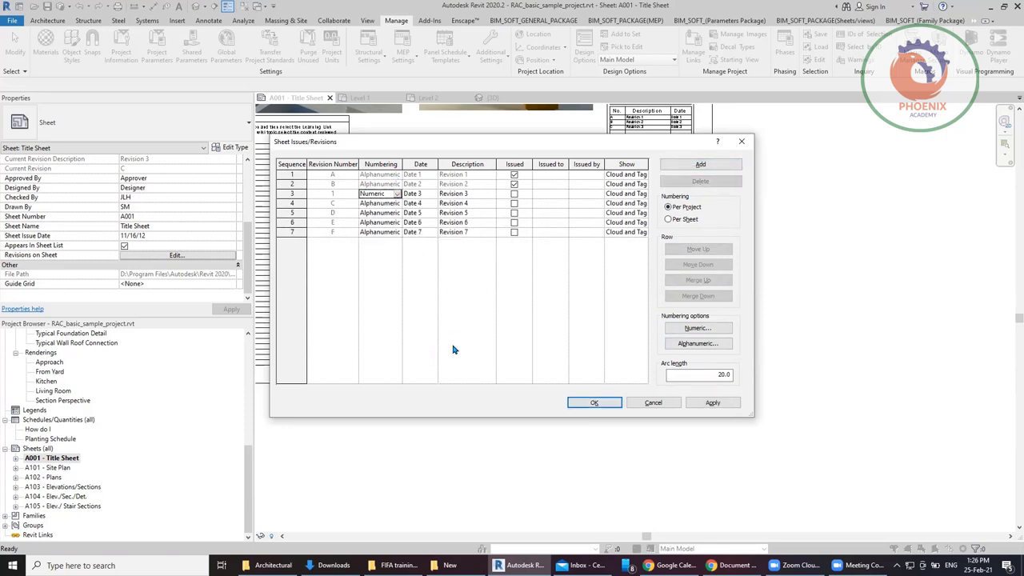
{"action": "left_click", "coordinate": [514, 194]}
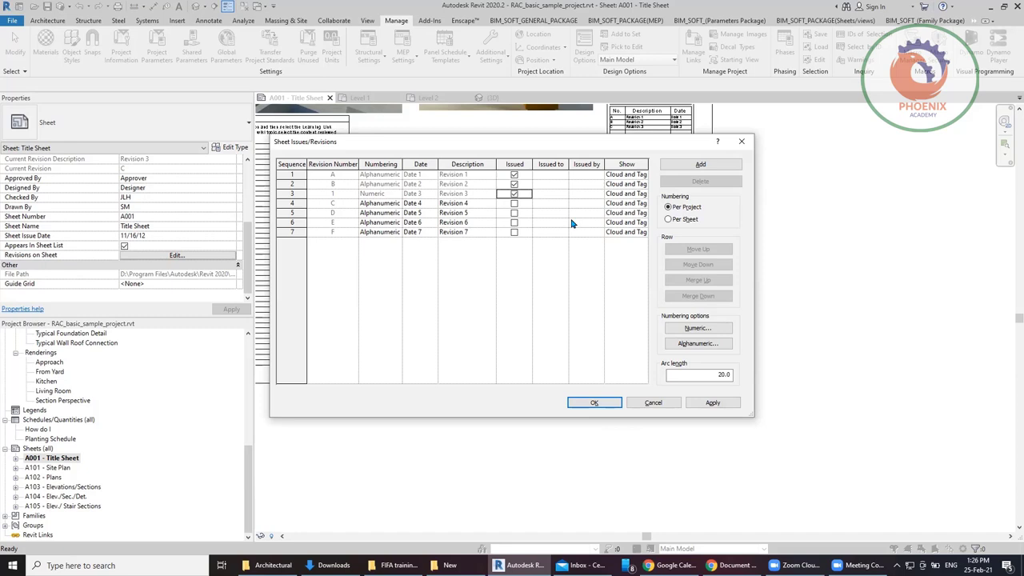
{"action": "left_click", "coordinate": [593, 404]}
Step: Edit the revisions on the Title Sheet so that Revisions 4, 5, 6 and 7 are also shown in the revision schedule
{"action": "scroll", "coordinate": [693, 449], "scroll_direction": "down", "scroll_amount": 1}
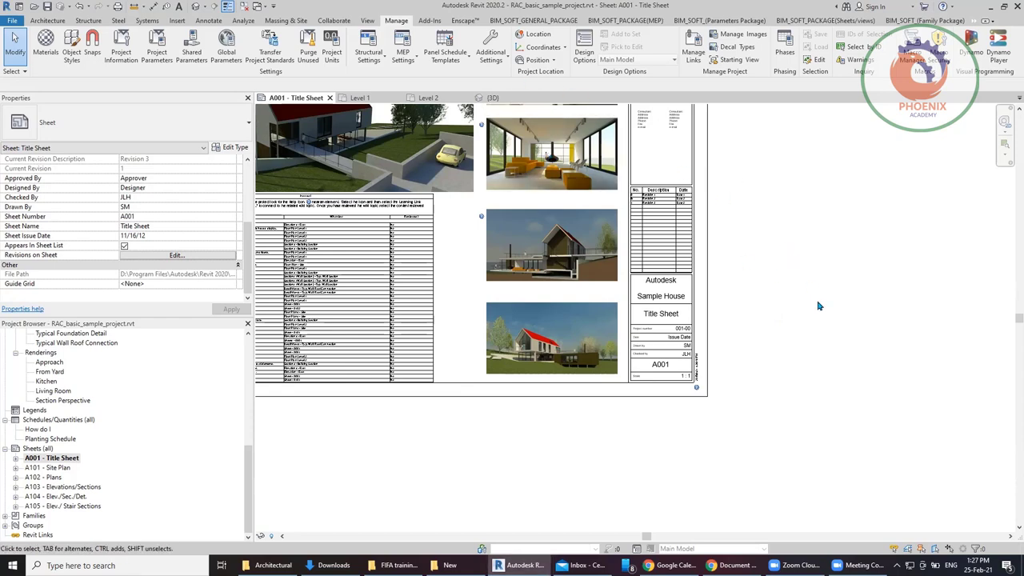
{"action": "scroll", "coordinate": [818, 304], "scroll_direction": "down", "scroll_amount": 1}
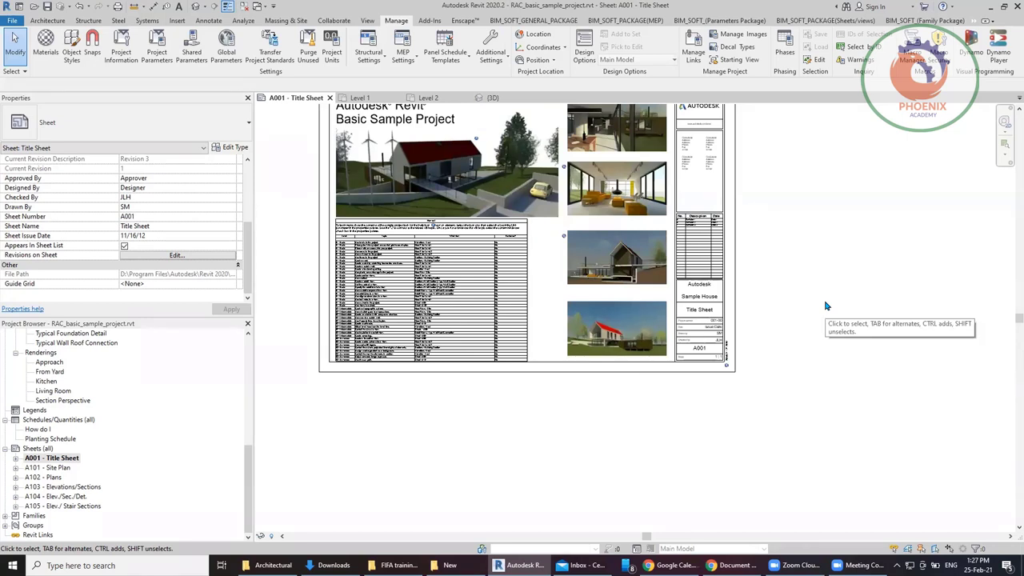
{"action": "key", "text": "z"}
{"action": "key", "text": "f"}
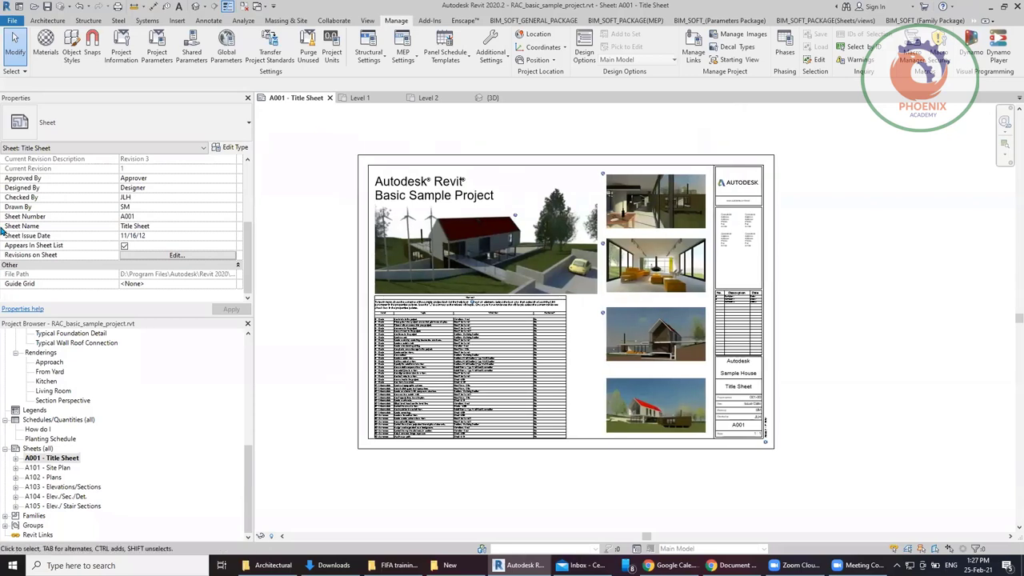
{"action": "left_click", "coordinate": [248, 202]}
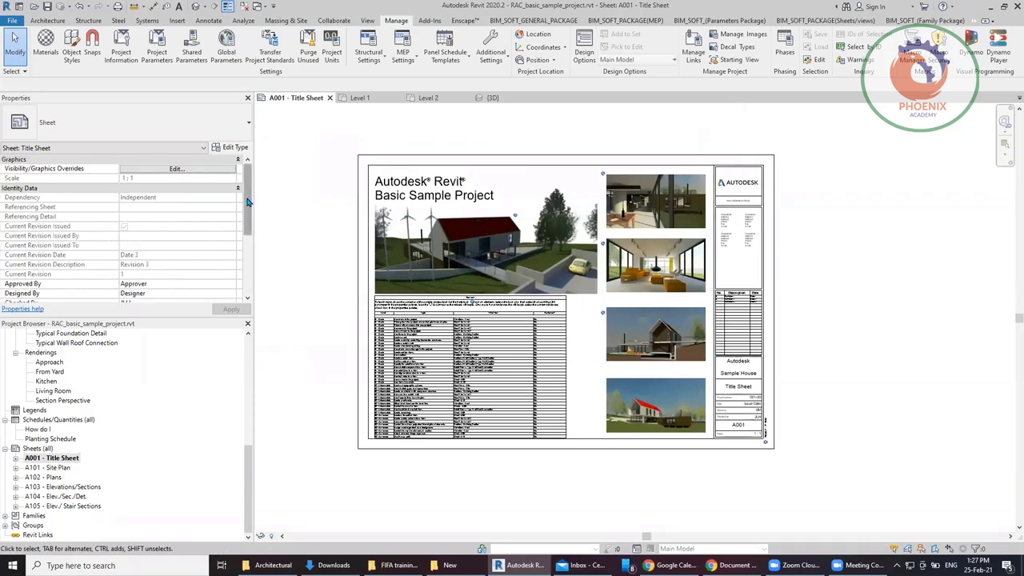
{"action": "scroll", "coordinate": [248, 202], "scroll_direction": "down", "scroll_amount": 5}
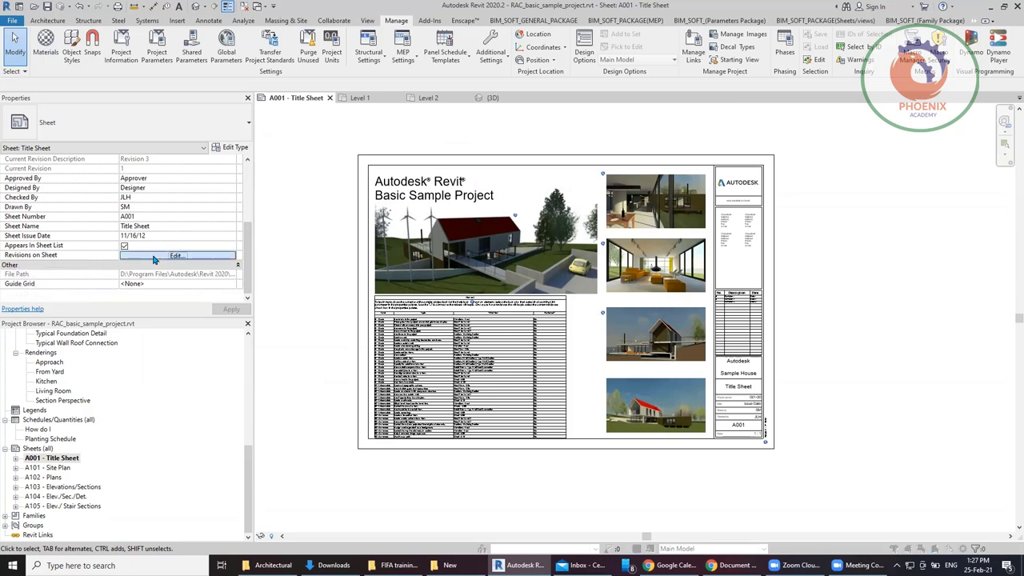
{"action": "left_click", "coordinate": [154, 257]}
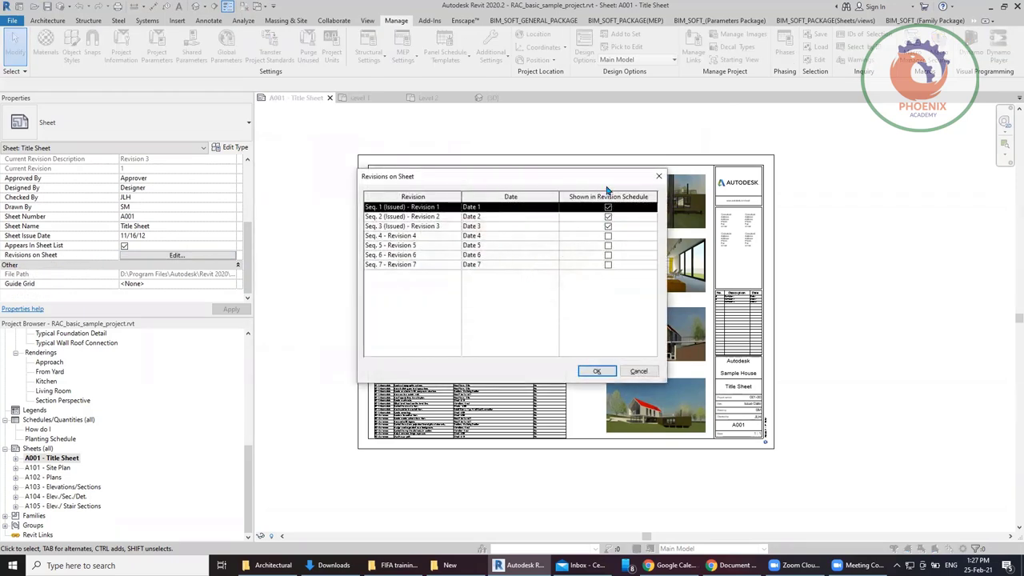
{"action": "left_click", "coordinate": [608, 236]}
{"action": "left_click", "coordinate": [608, 247]}
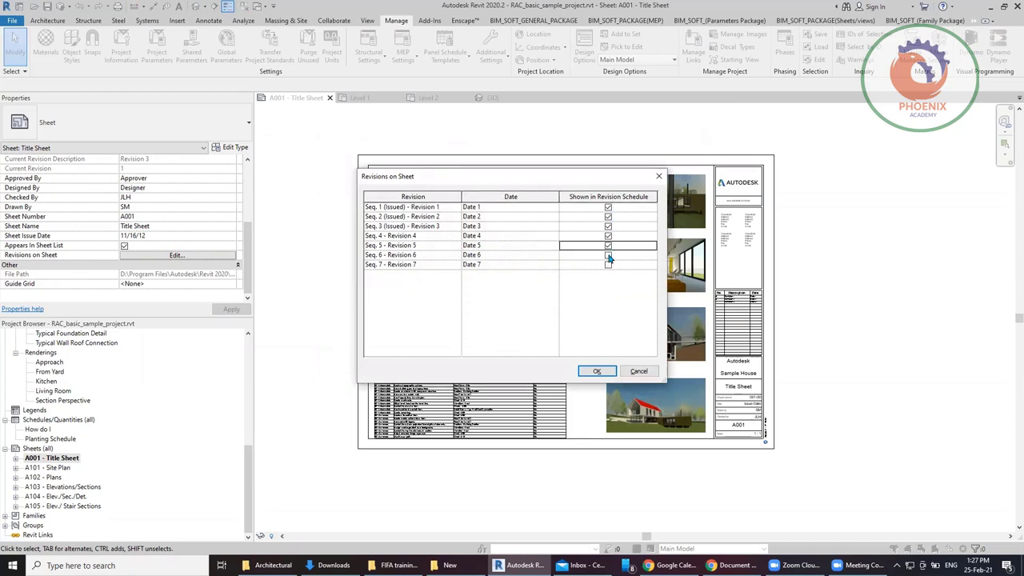
{"action": "left_click", "coordinate": [608, 246]}
{"action": "left_click", "coordinate": [608, 255]}
{"action": "left_click", "coordinate": [608, 264]}
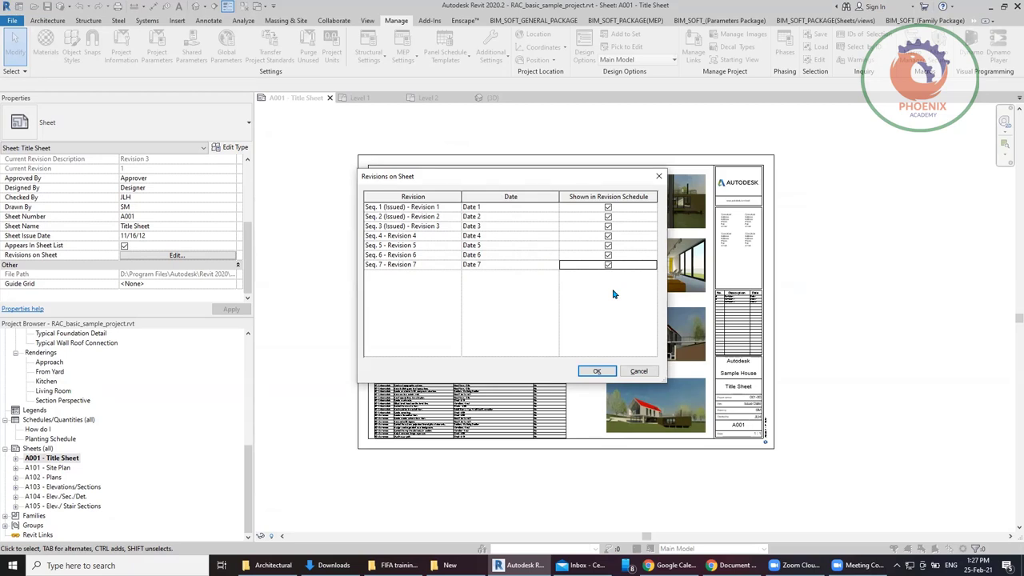
{"action": "left_click", "coordinate": [596, 371]}
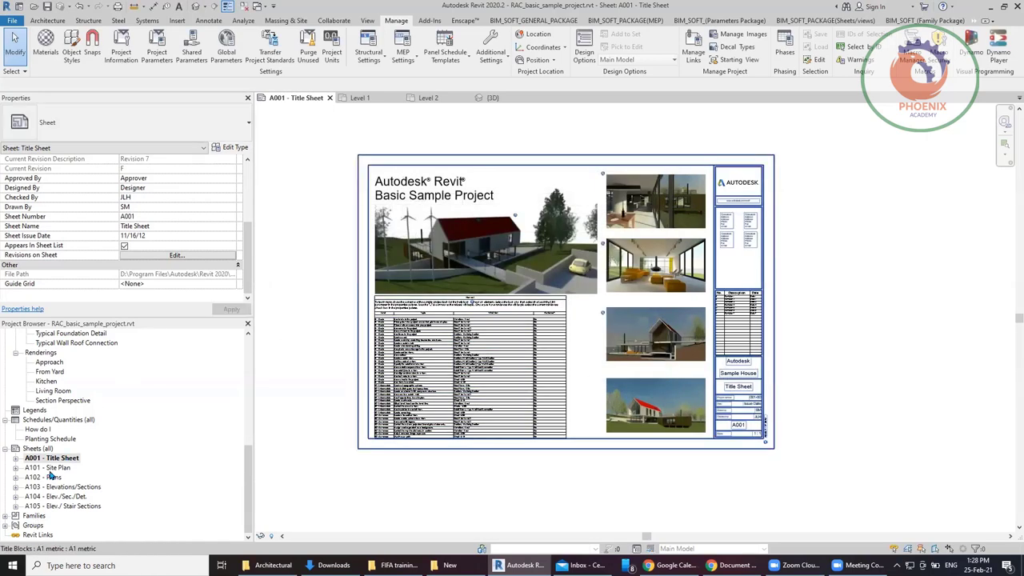
Step: Open sheet A101 - Site Plan and activate its Site plan viewport for editing
{"action": "left_click", "coordinate": [51, 469]}
{"action": "double_click", "coordinate": [52, 469]}
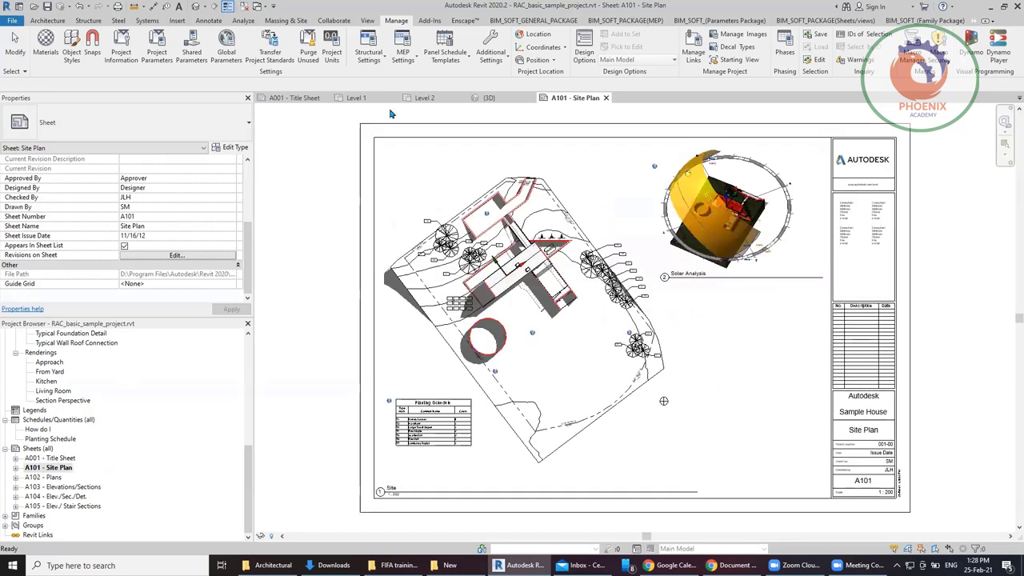
{"action": "left_click", "coordinate": [15, 48]}
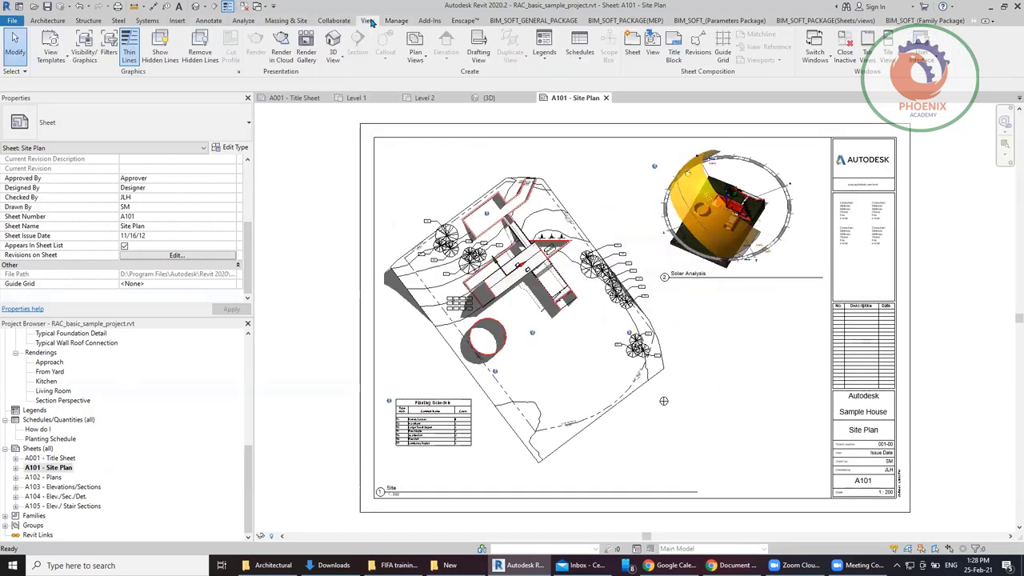
{"action": "left_click", "coordinate": [370, 21]}
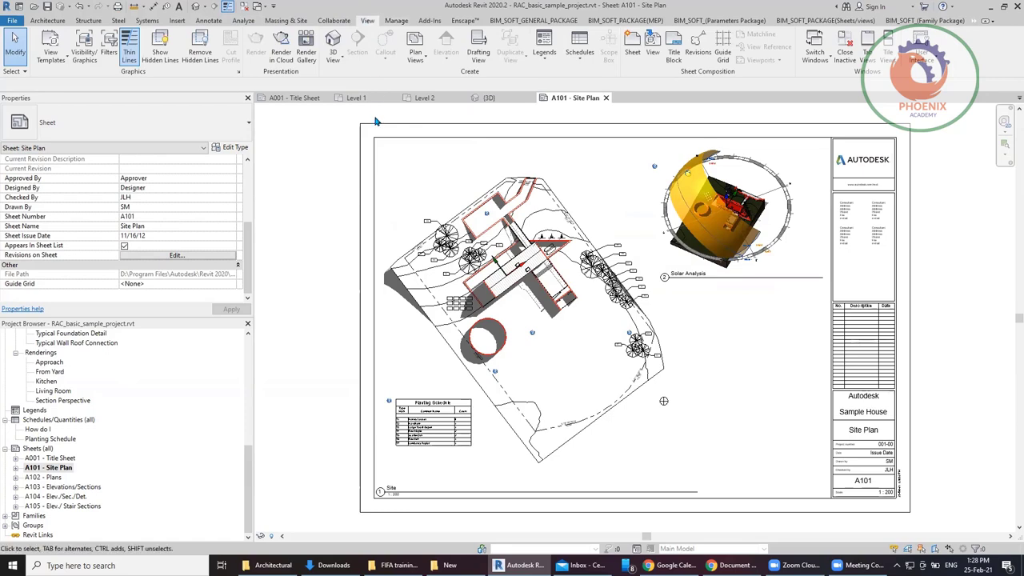
{"action": "double_click", "coordinate": [423, 206]}
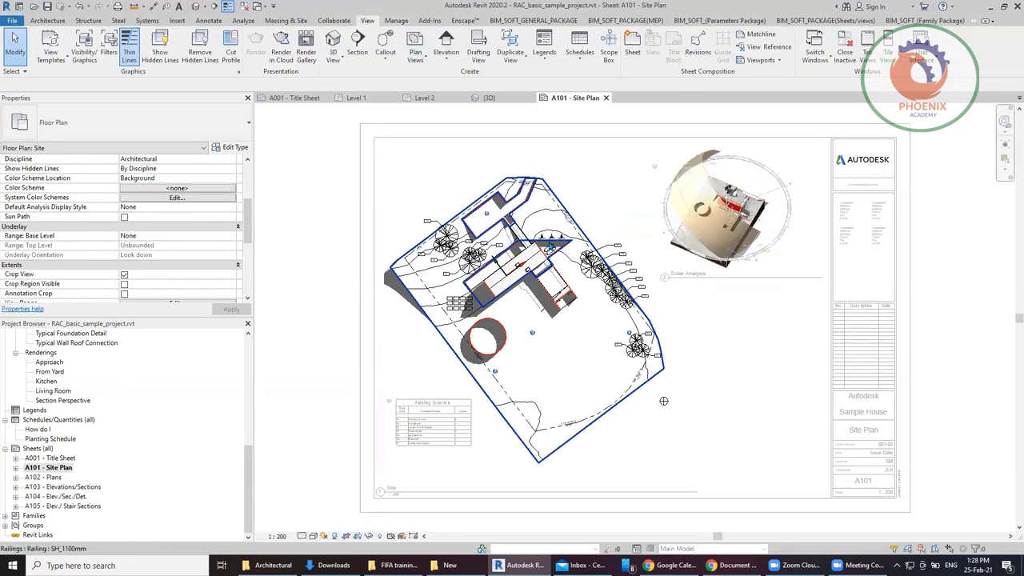
{"action": "scroll", "coordinate": [493, 206], "scroll_direction": "up", "scroll_amount": 3}
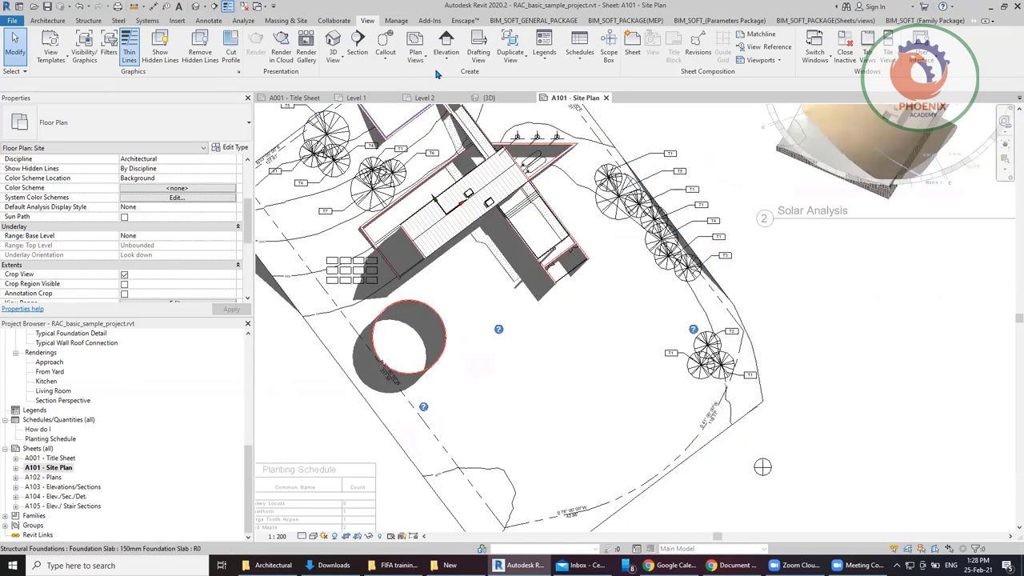
Step: Sketch a rectangular revision cloud around the row of tagged trees beside the house in the Site plan
{"action": "left_click", "coordinate": [207, 21]}
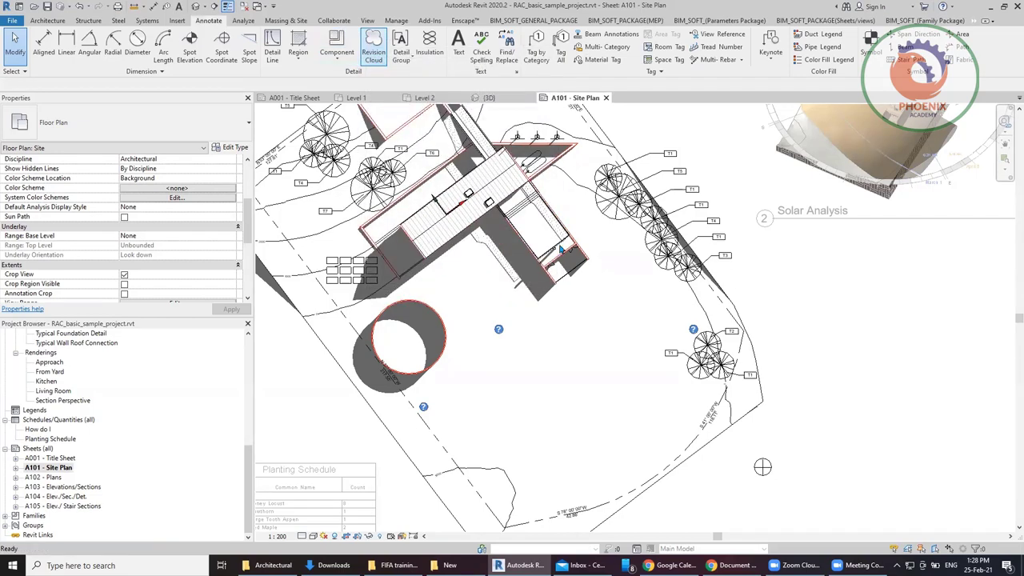
{"action": "left_click", "coordinate": [373, 48]}
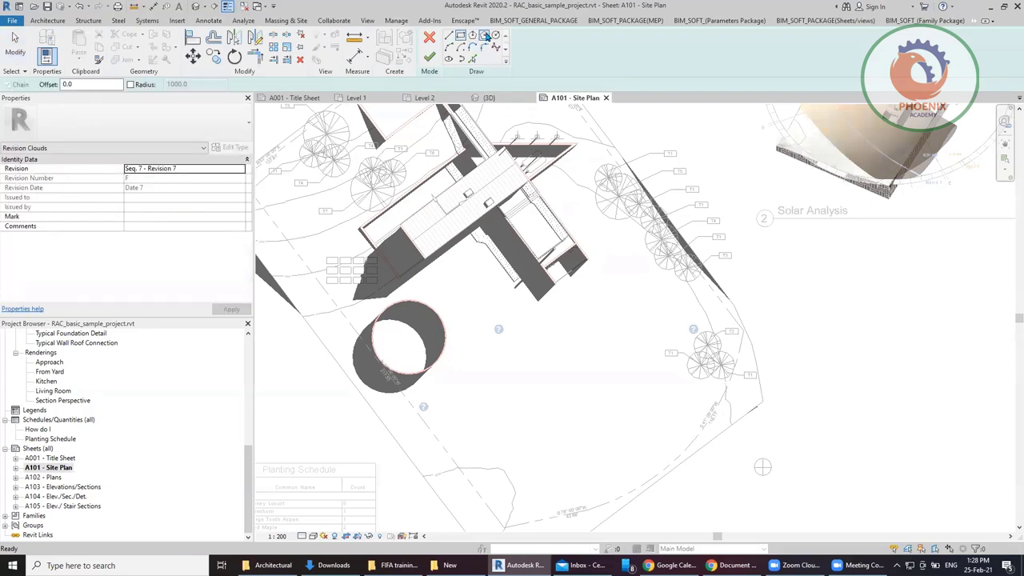
{"action": "left_click", "coordinate": [461, 35]}
{"action": "left_click", "coordinate": [579, 128]}
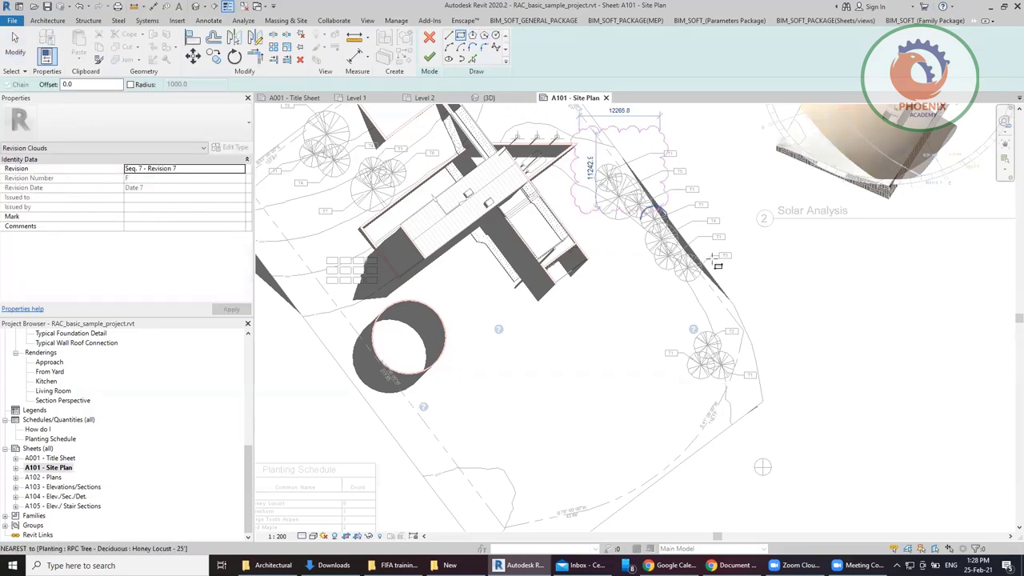
{"action": "left_click", "coordinate": [750, 326]}
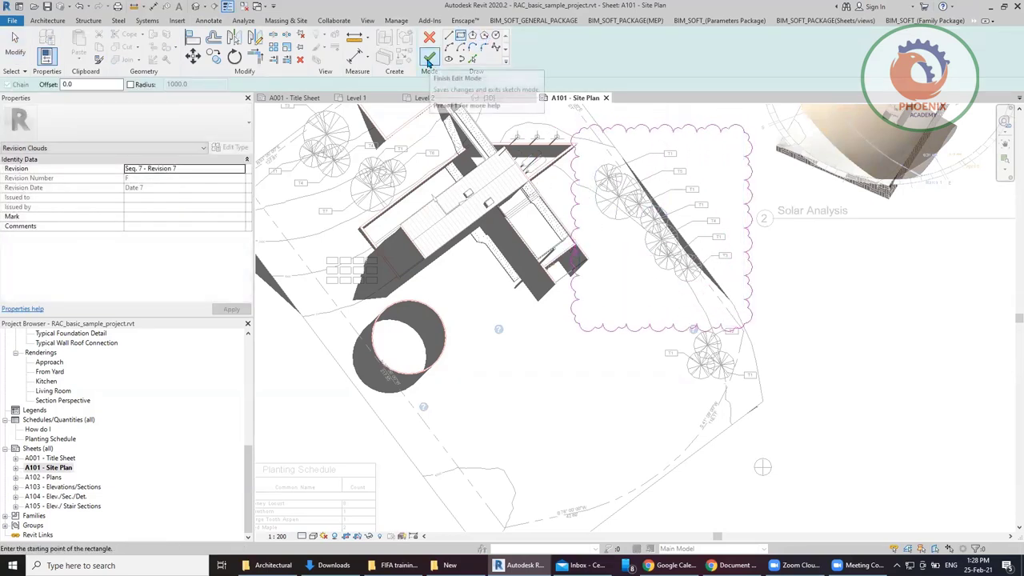
Step: Assign the revision cloud to Seq. 4 - Revision 4 and finish its sketch
{"action": "left_click", "coordinate": [238, 170]}
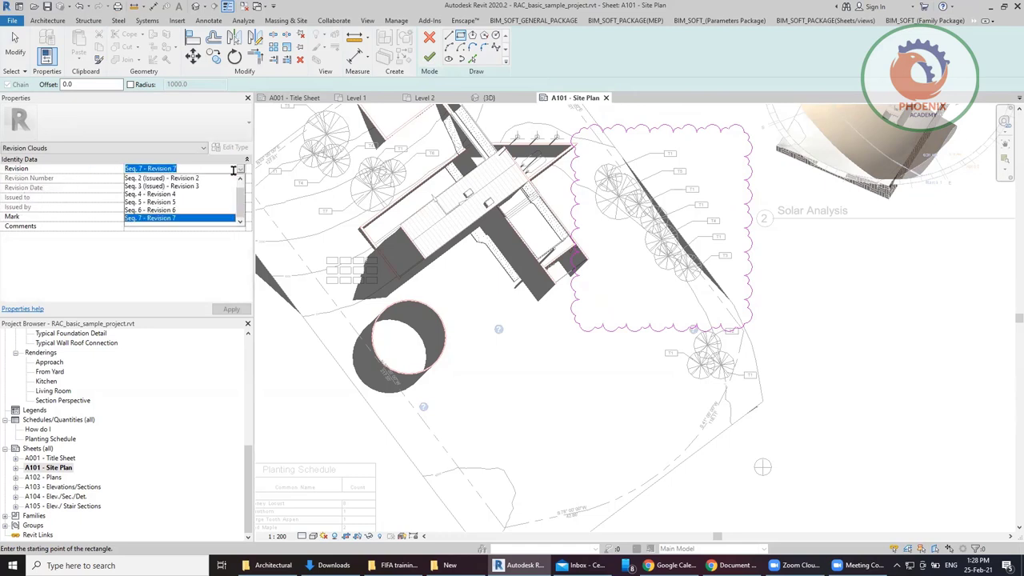
{"action": "left_click", "coordinate": [150, 194]}
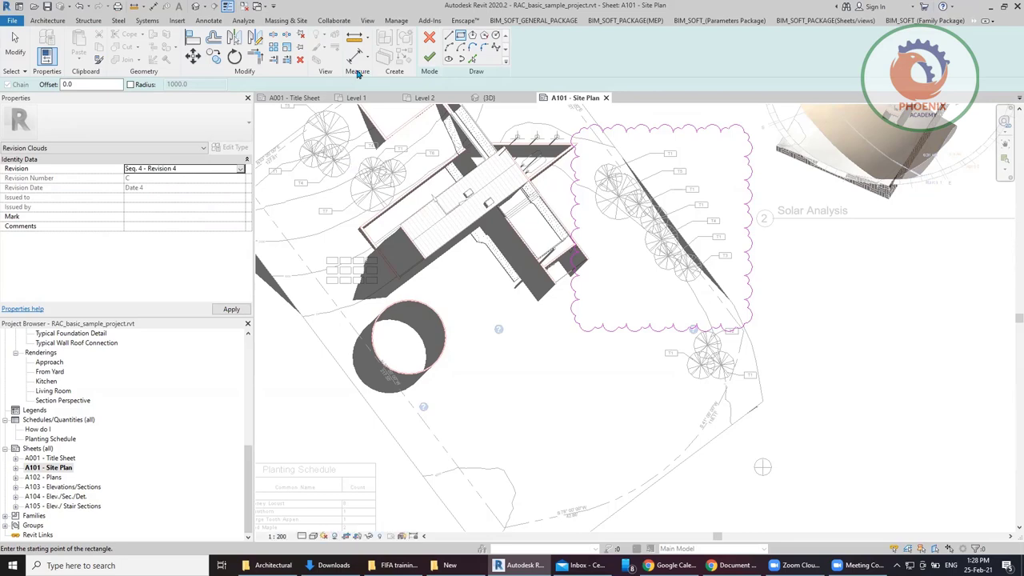
{"action": "left_click", "coordinate": [429, 59]}
Step: Tag the revision cloud with a leader on its outer edge, loading Revision Tag.rfa from the US Imperial Annotations folder
{"action": "mouse_move", "coordinate": [816, 317]}
{"action": "middle_mouse_down"}
{"action": "mouse_move", "coordinate": [809, 345]}
{"action": "mouse_move", "coordinate": [704, 374]}
{"action": "middle_mouse_up"}
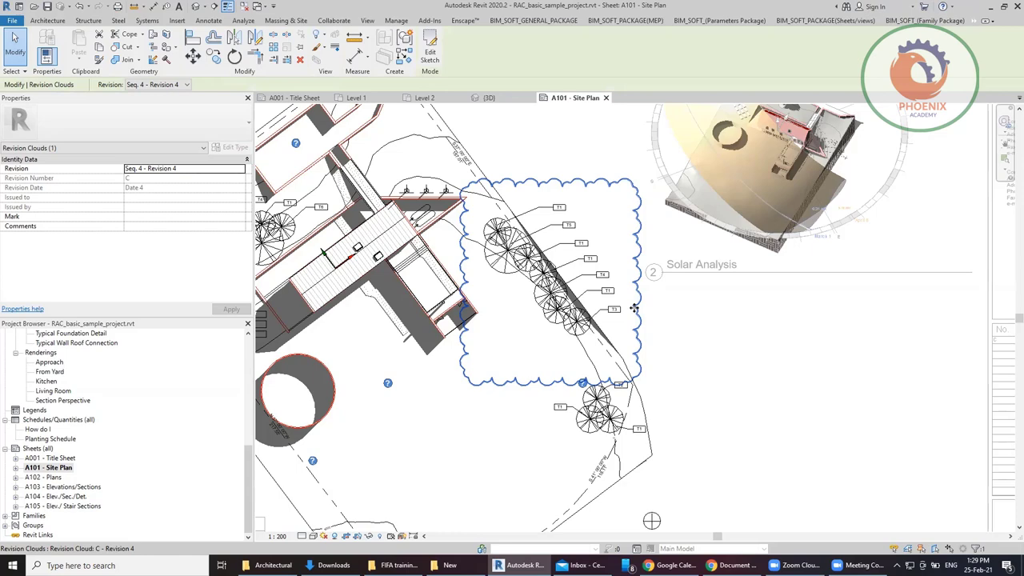
{"action": "key", "text": "Escape"}
{"action": "key", "text": "t"}
{"action": "key", "text": "g"}
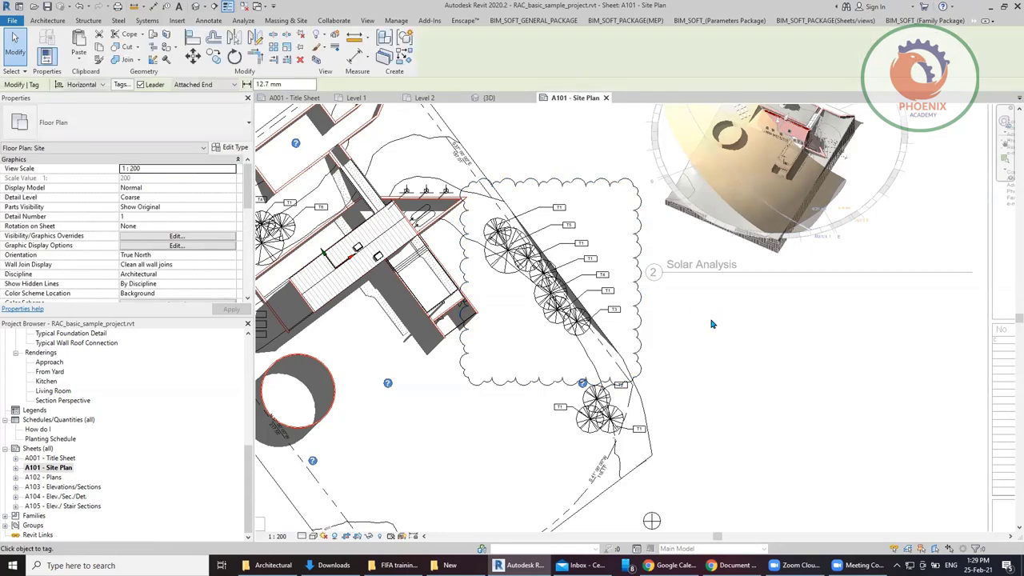
{"action": "left_click", "coordinate": [640, 309]}
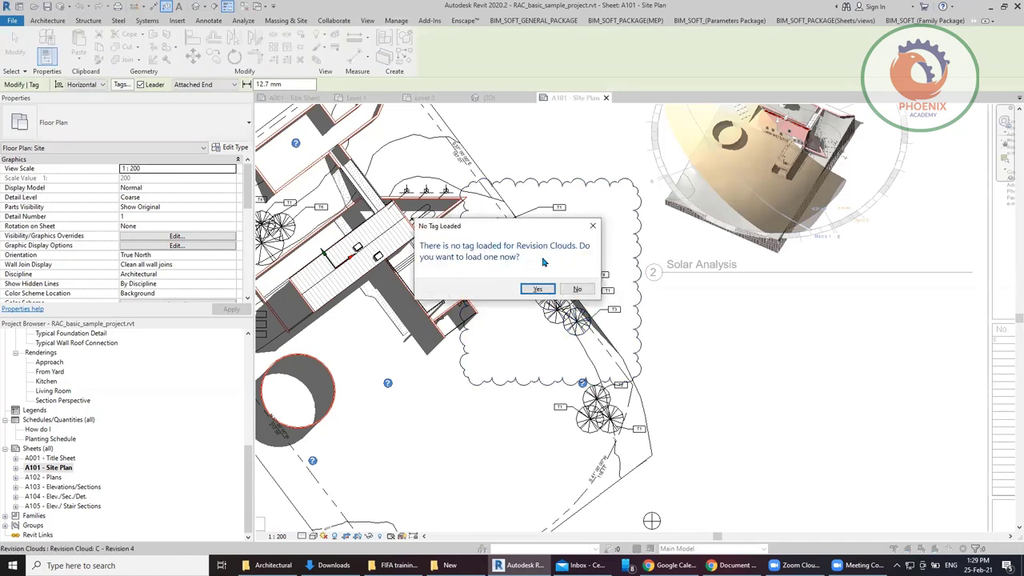
{"action": "left_click", "coordinate": [538, 290]}
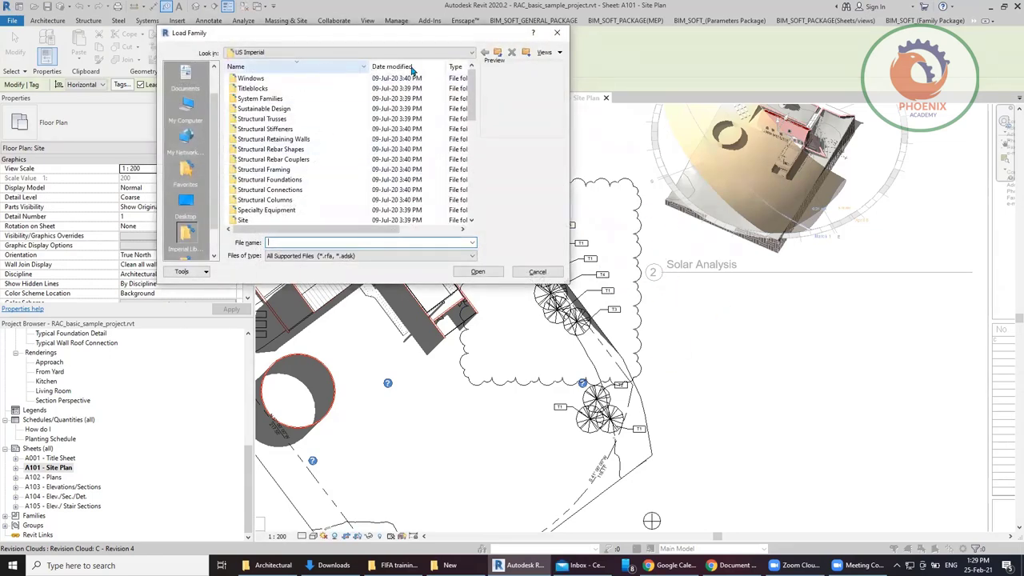
{"action": "left_click", "coordinate": [346, 67]}
{"action": "double_click", "coordinate": [314, 78]}
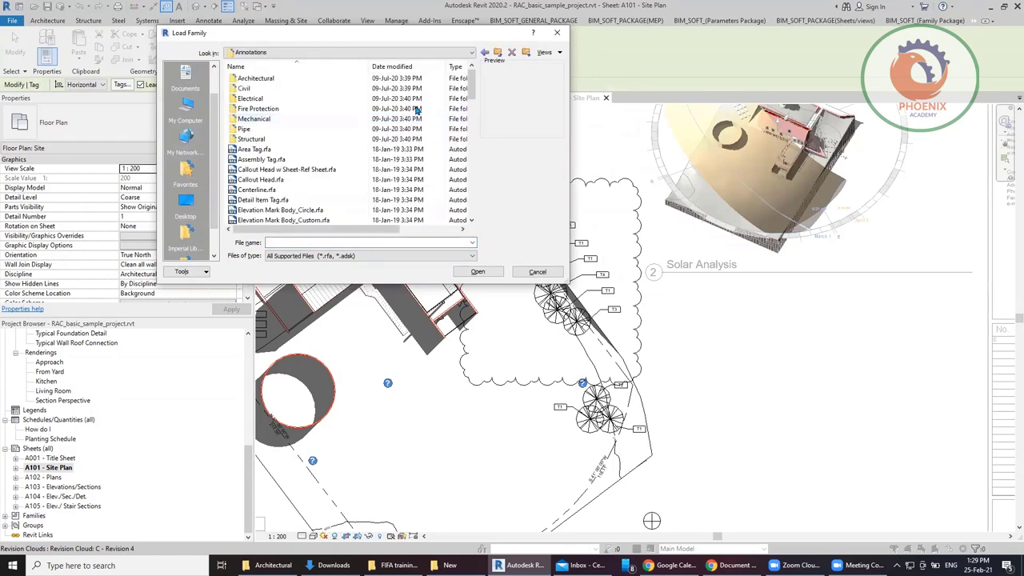
{"action": "left_click", "coordinate": [334, 143]}
{"action": "key", "text": "r"}
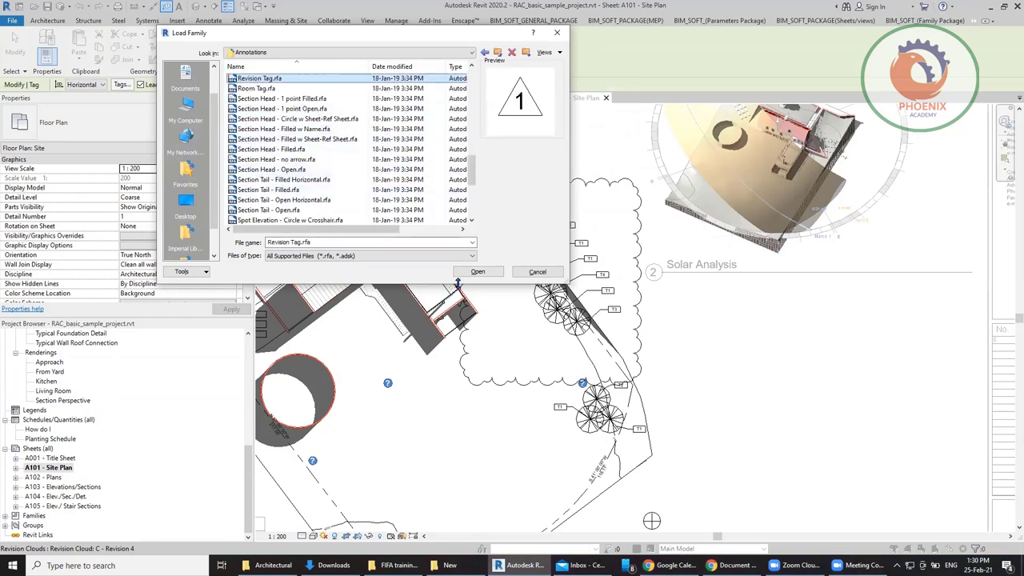
{"action": "left_click", "coordinate": [475, 272]}
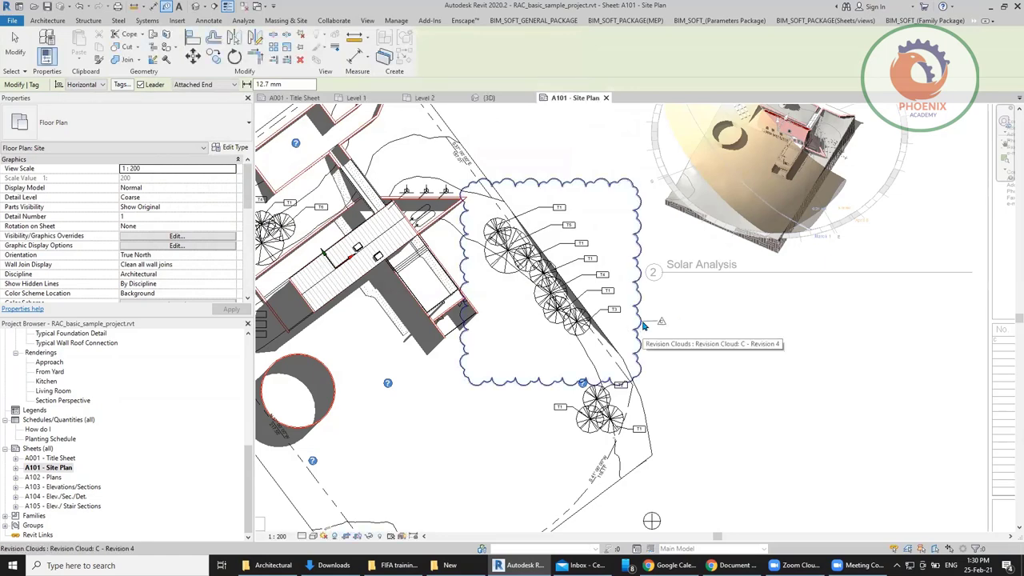
{"action": "left_click", "coordinate": [644, 324]}
{"action": "scroll", "coordinate": [676, 336], "scroll_direction": "up", "scroll_amount": 5}
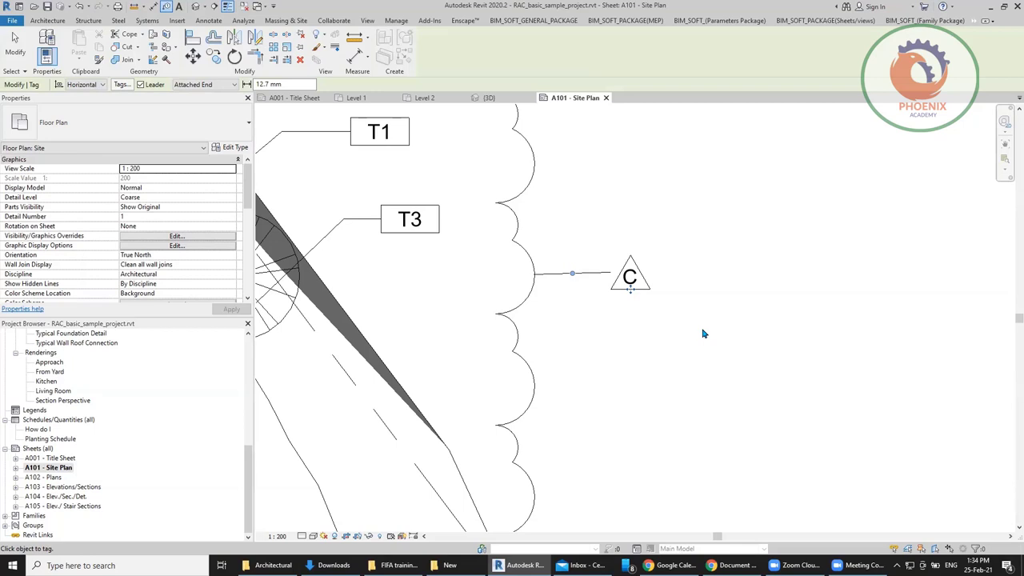
Step: Examine the project's line styles and the line weight options available for the Lines style
{"action": "left_click", "coordinate": [396, 20]}
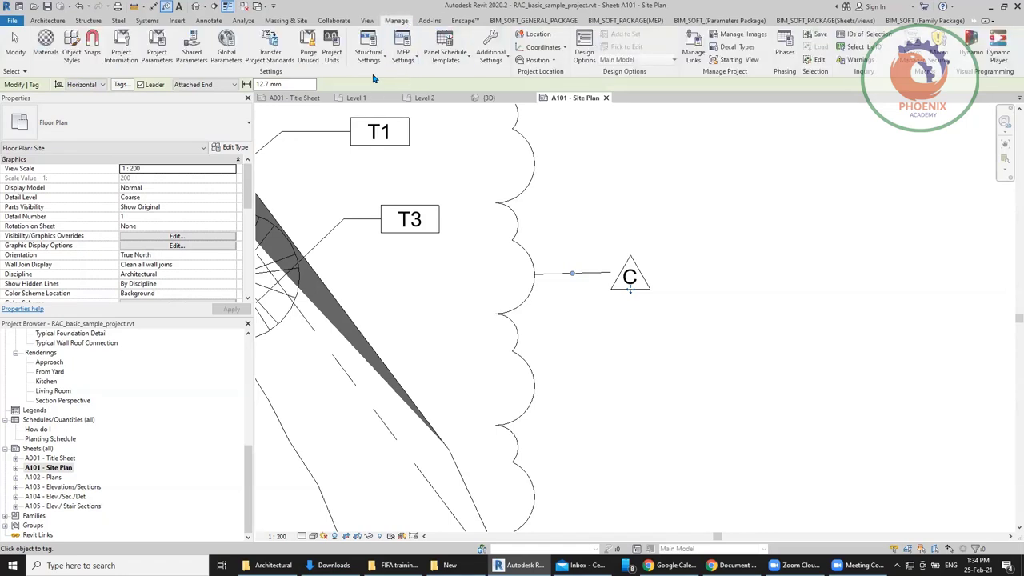
{"action": "left_click", "coordinate": [490, 49]}
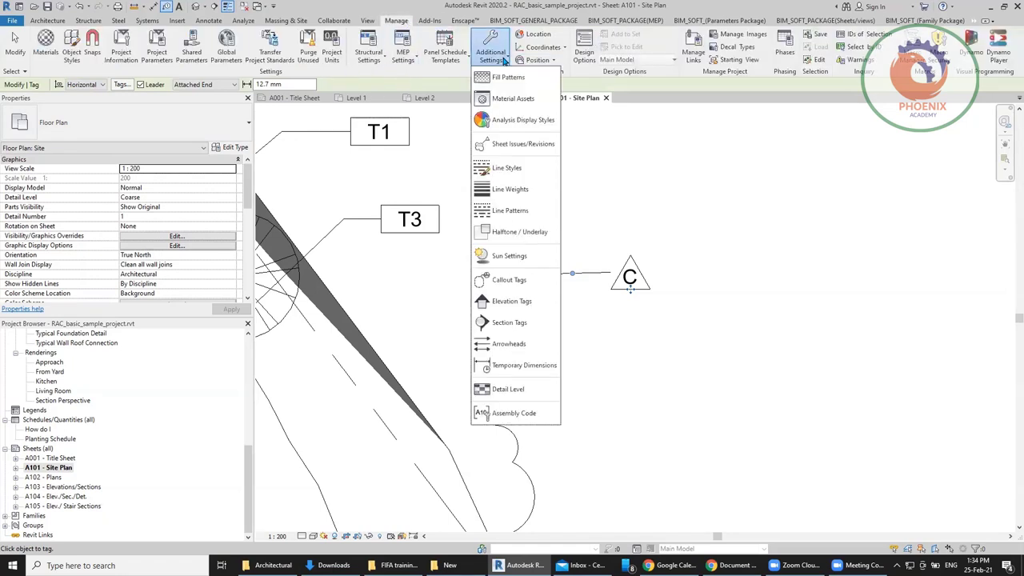
{"action": "left_click", "coordinate": [530, 175]}
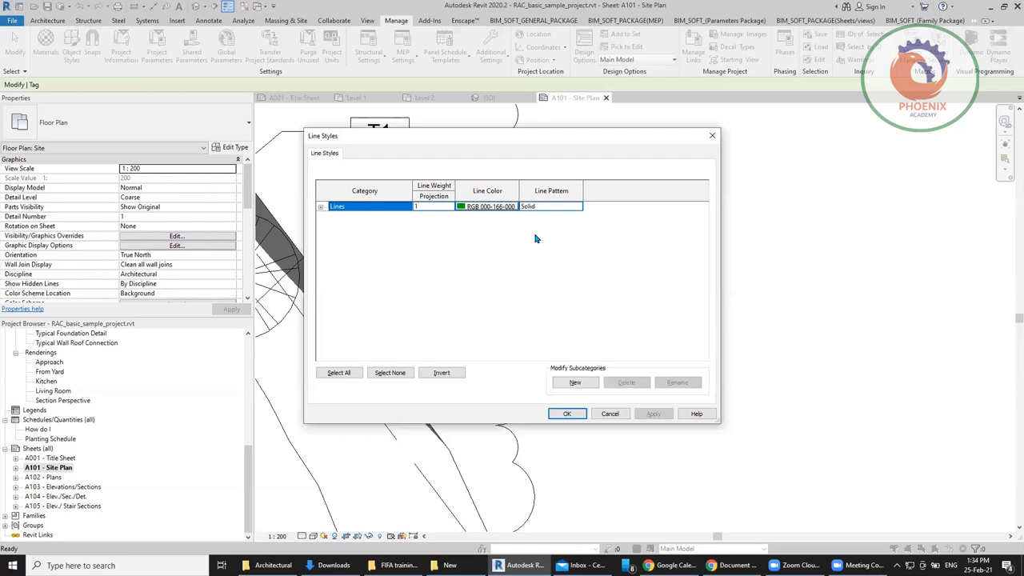
{"action": "left_click", "coordinate": [321, 207]}
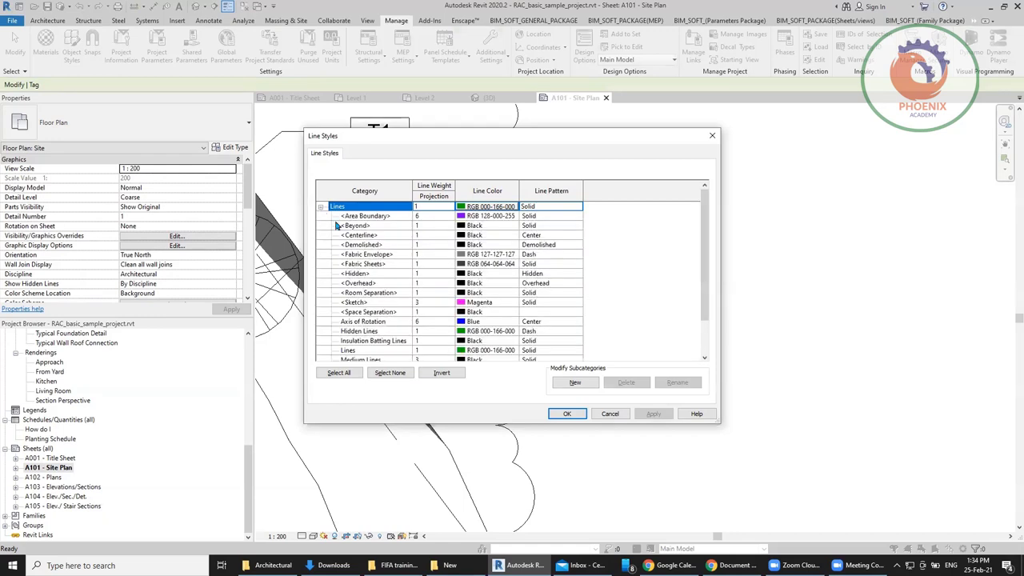
{"action": "scroll", "coordinate": [386, 340], "scroll_direction": "down", "scroll_amount": 2}
{"action": "left_click", "coordinate": [380, 314]}
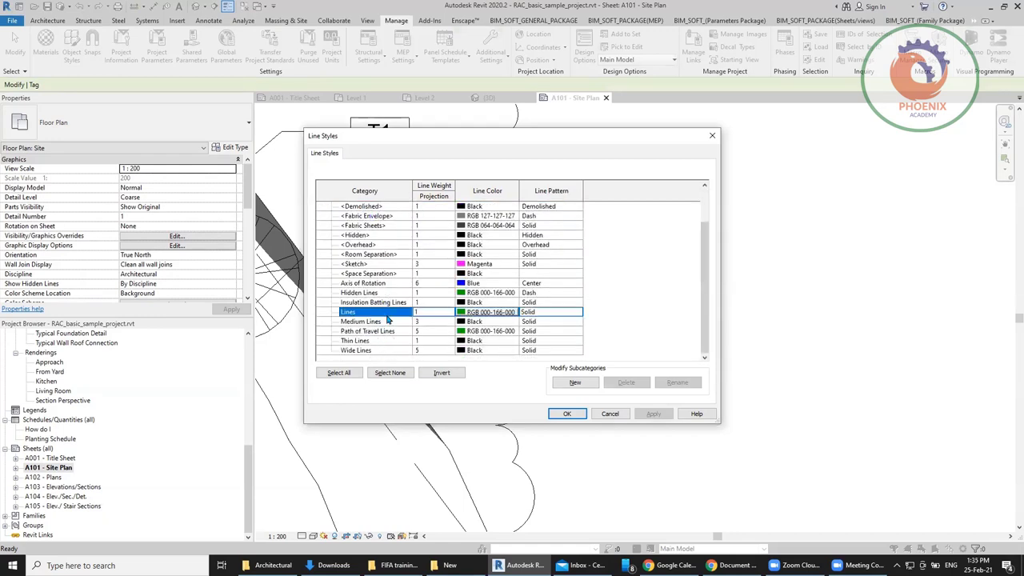
{"action": "left_click", "coordinate": [452, 314]}
{"action": "left_click", "coordinate": [449, 312]}
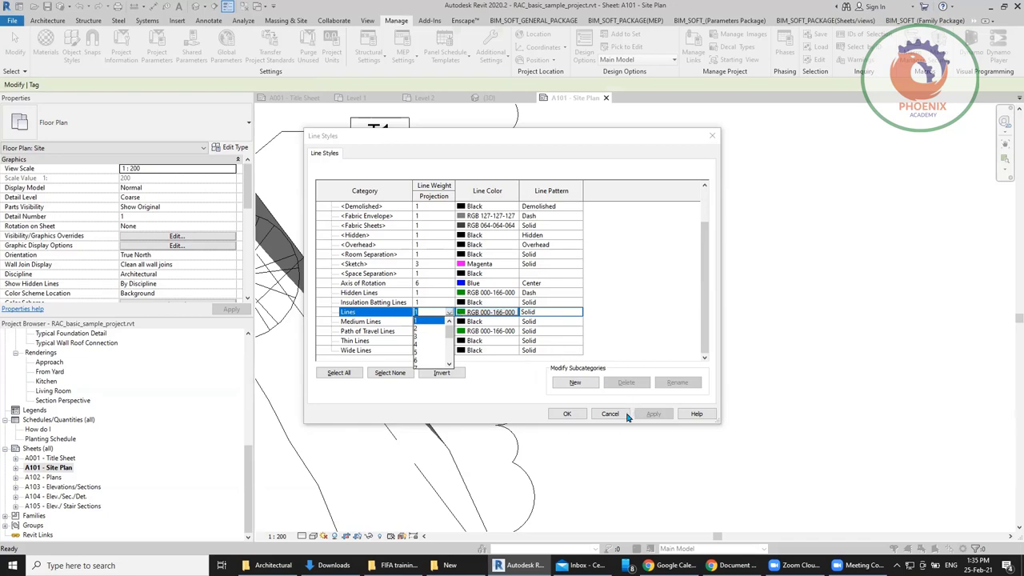
{"action": "left_click", "coordinate": [579, 415]}
{"action": "left_click", "coordinate": [581, 414]}
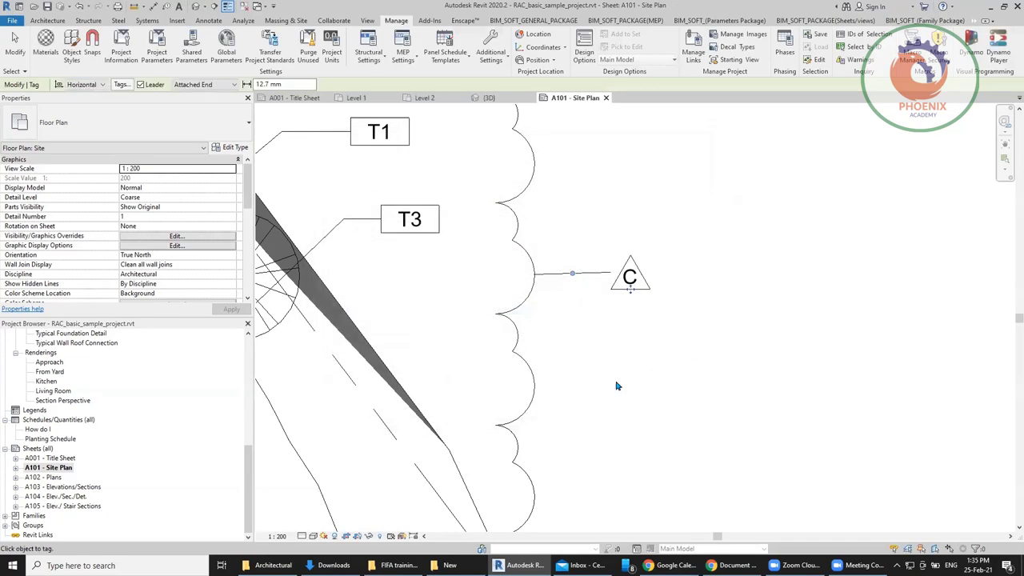
Step: Draw a vertical detail line about 8200 mm long in the <Centerline> style beside the revision tag
{"action": "left_click", "coordinate": [208, 21]}
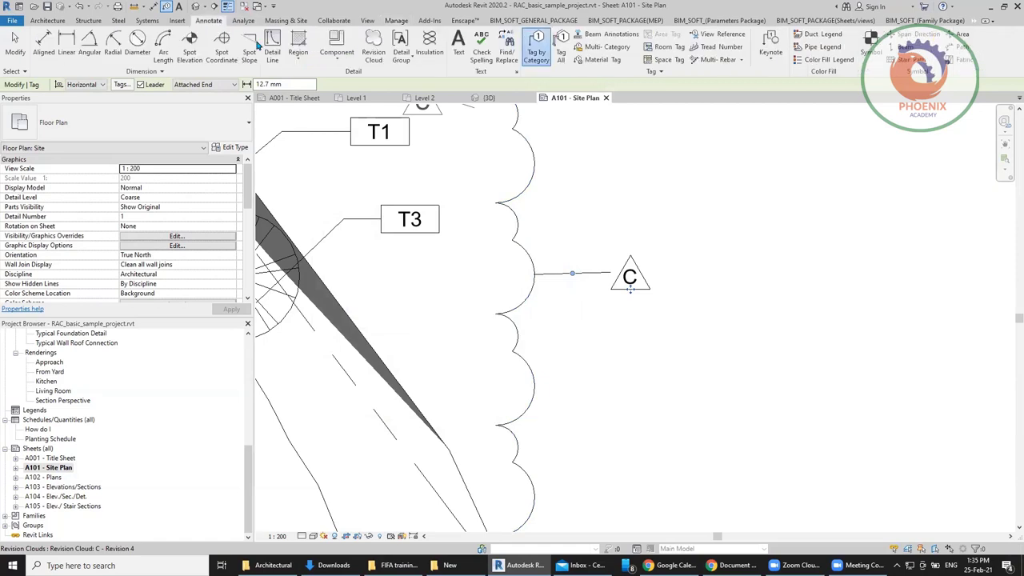
{"action": "left_click", "coordinate": [273, 56]}
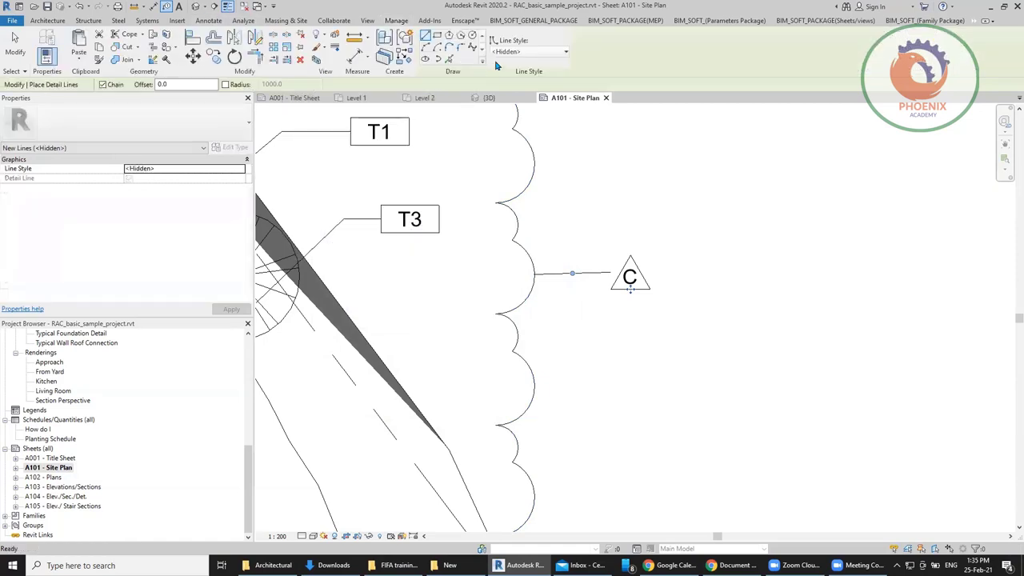
{"action": "left_click", "coordinate": [544, 51]}
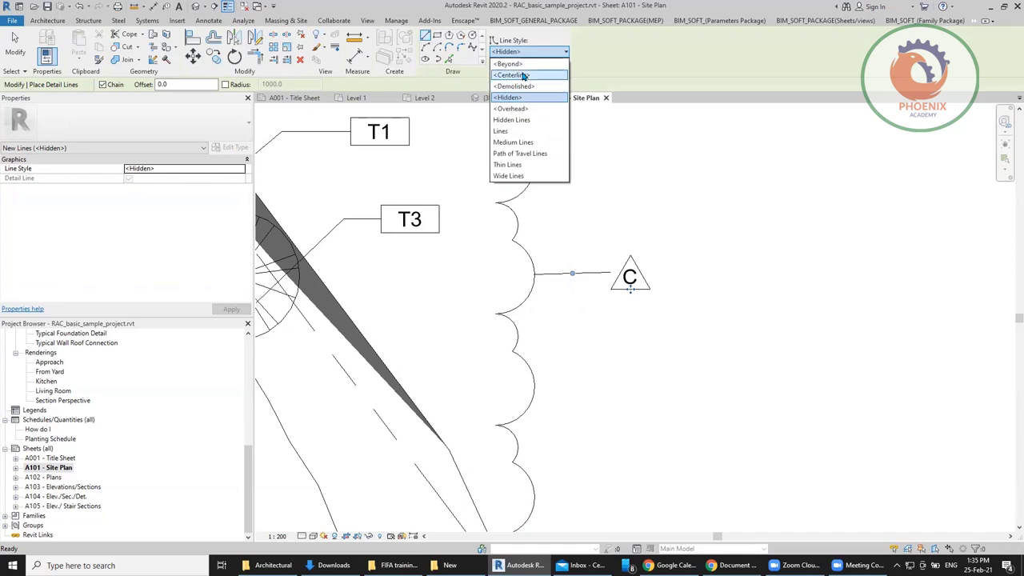
{"action": "left_click", "coordinate": [540, 77]}
{"action": "left_click", "coordinate": [705, 160]}
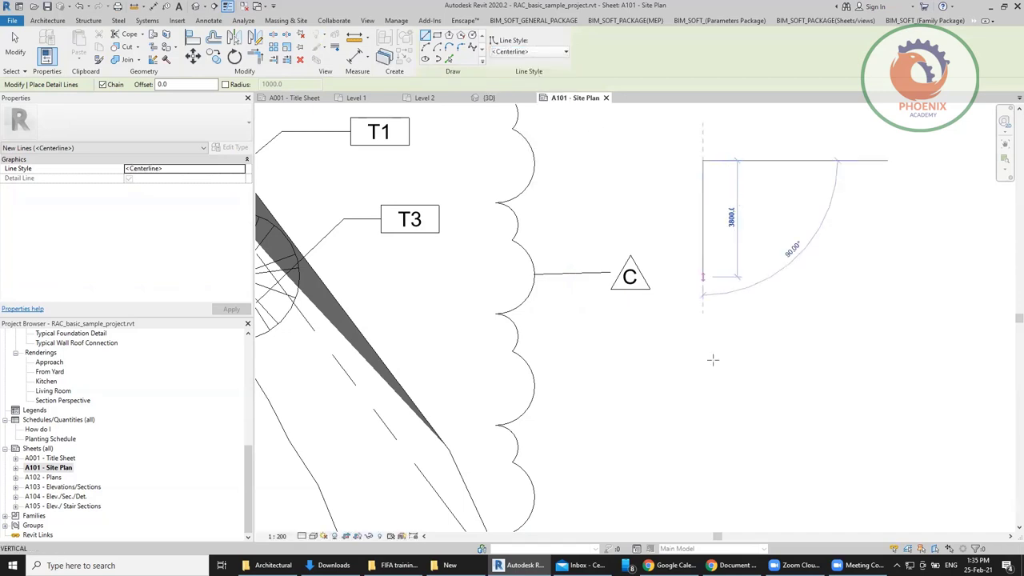
{"action": "left_click", "coordinate": [704, 412]}
{"action": "key", "text": "Escape"}
{"action": "key", "text": "Escape"}
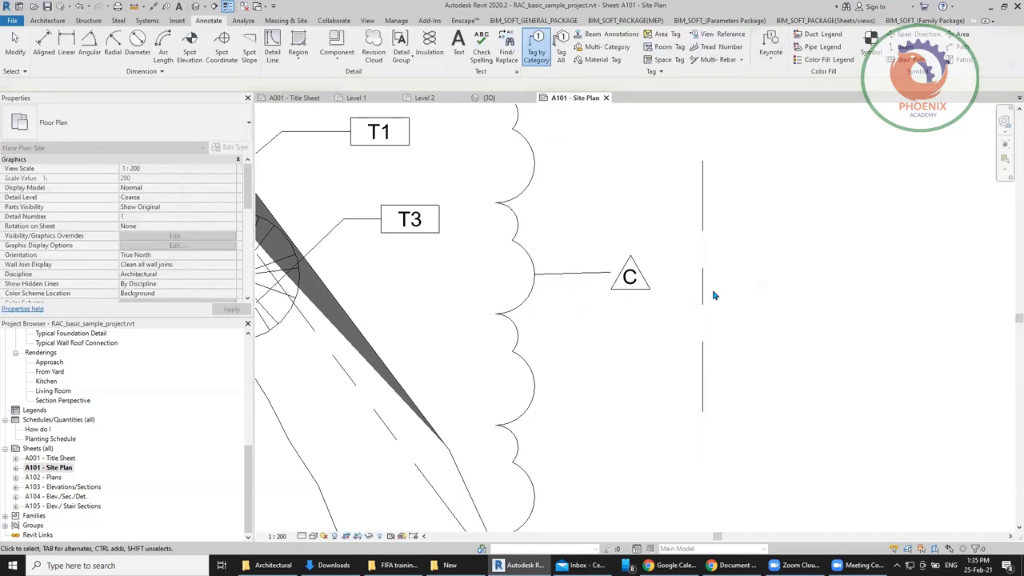
{"action": "left_click", "coordinate": [704, 292]}
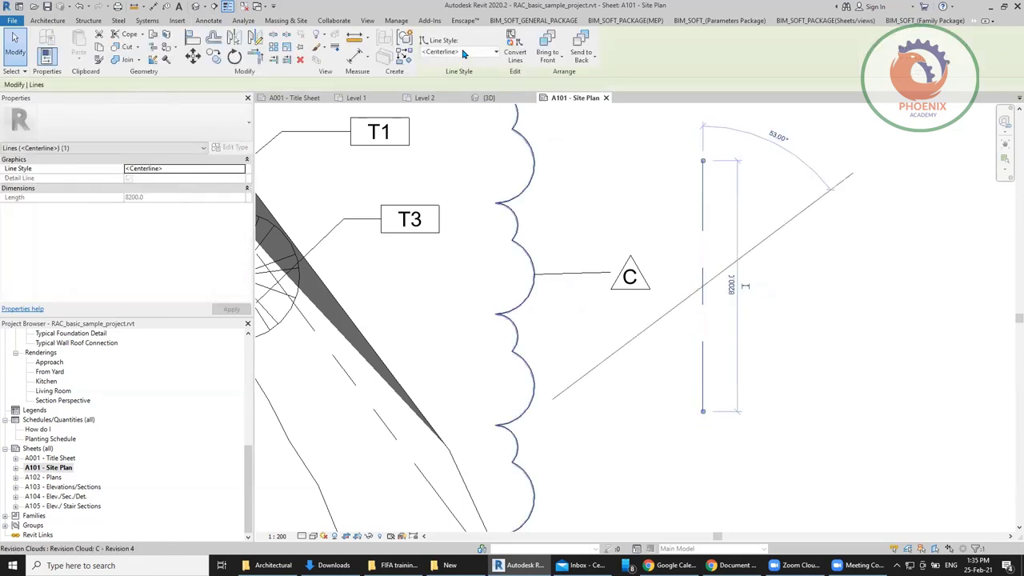
{"action": "key", "text": "Escape"}
Step: Set the line color of the <Centerline> line style to Red
{"action": "left_click", "coordinate": [396, 20]}
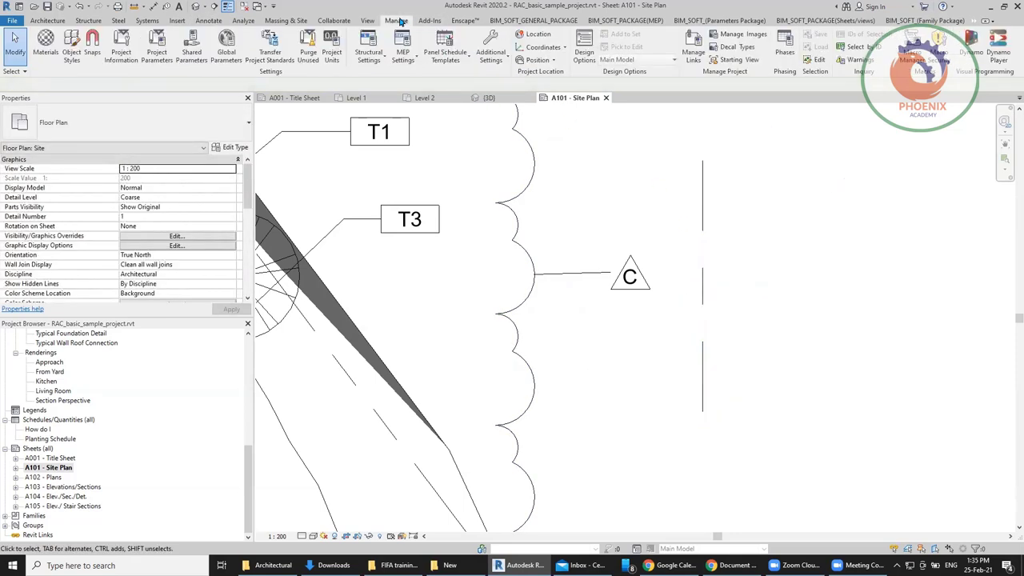
{"action": "left_click", "coordinate": [498, 58]}
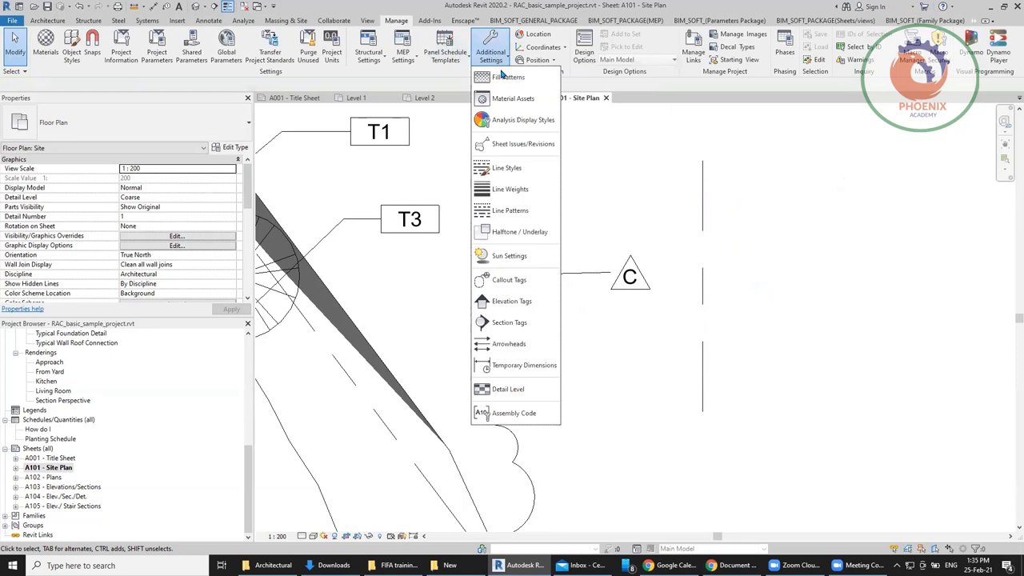
{"action": "left_click", "coordinate": [533, 173]}
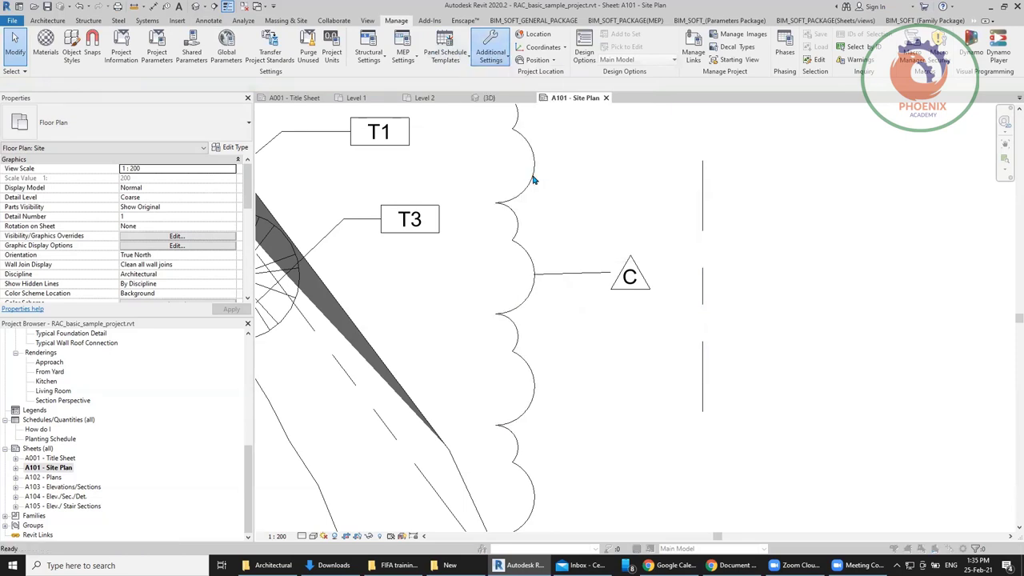
{"action": "left_click", "coordinate": [320, 209]}
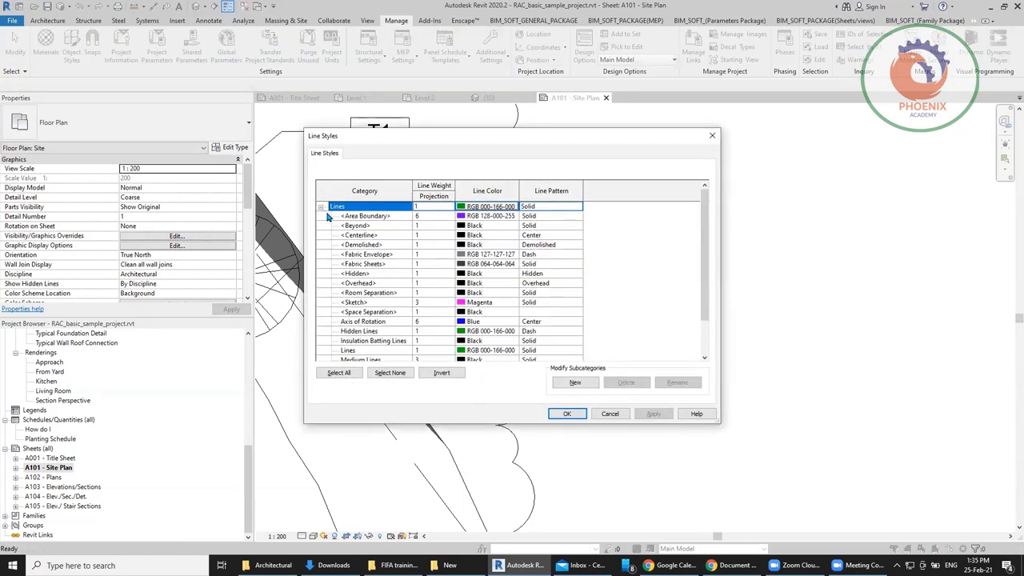
{"action": "left_click_drag", "start_coordinate": [497, 144], "coordinate": [357, 95]}
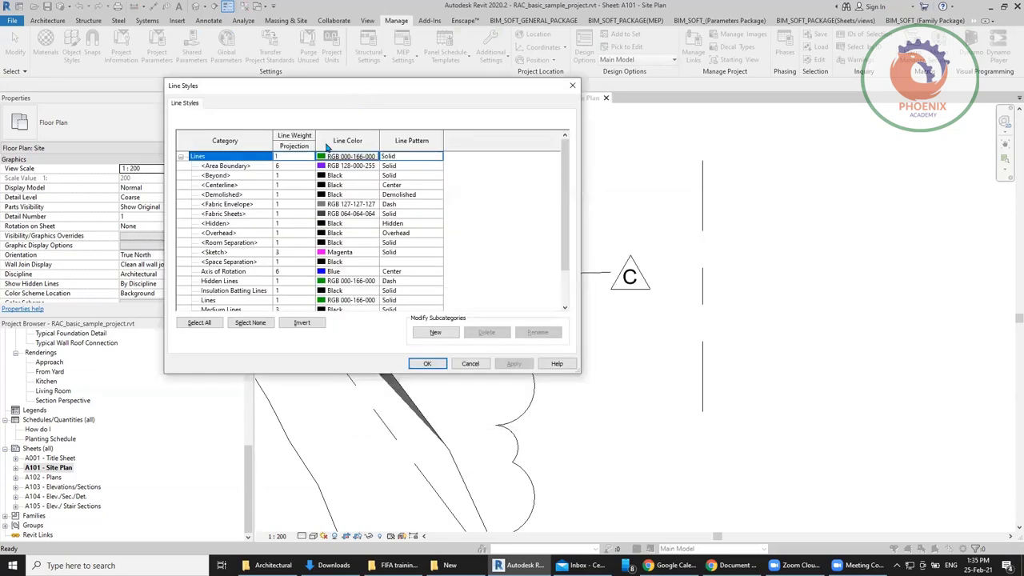
{"action": "left_click", "coordinate": [253, 187]}
{"action": "scroll", "coordinate": [286, 245], "scroll_direction": "down", "scroll_amount": 1}
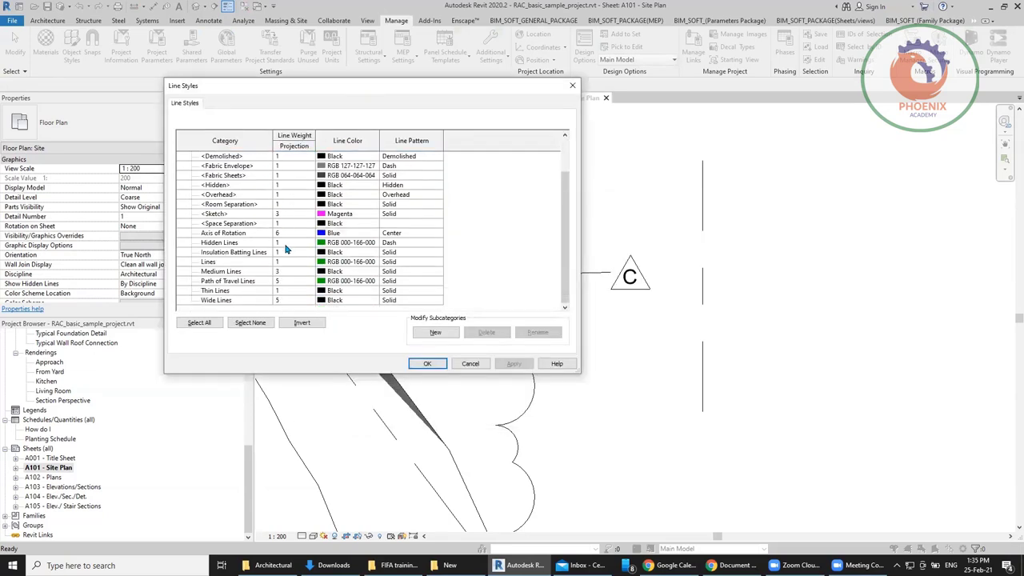
{"action": "scroll", "coordinate": [288, 245], "scroll_direction": "up", "scroll_amount": 1}
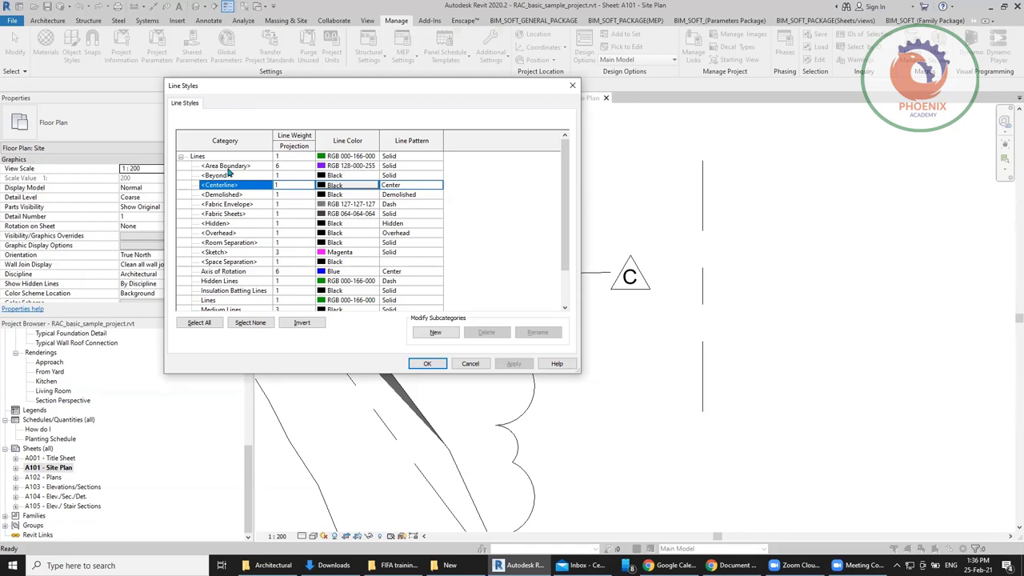
{"action": "left_click", "coordinate": [360, 188]}
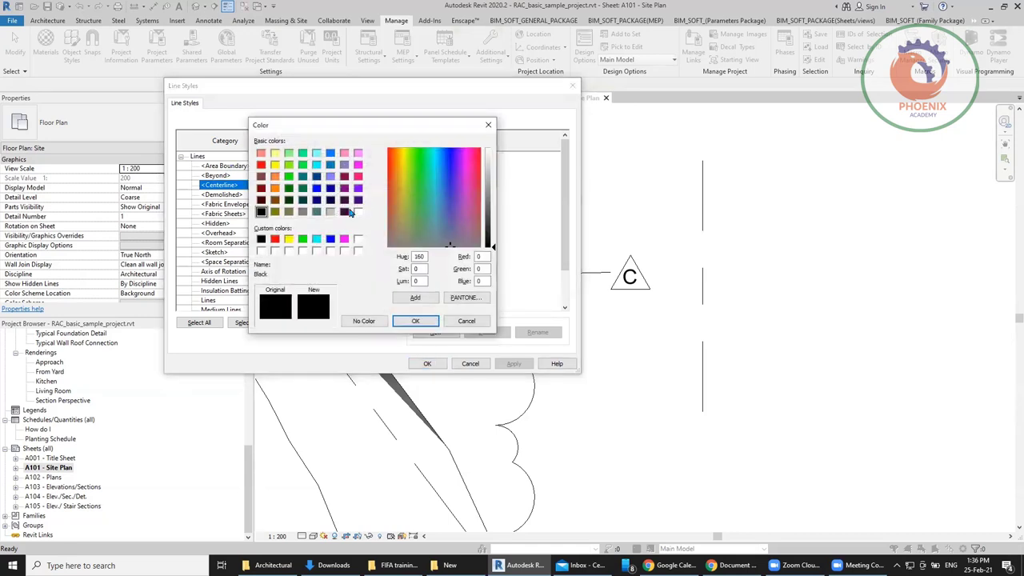
{"action": "left_click", "coordinate": [274, 238]}
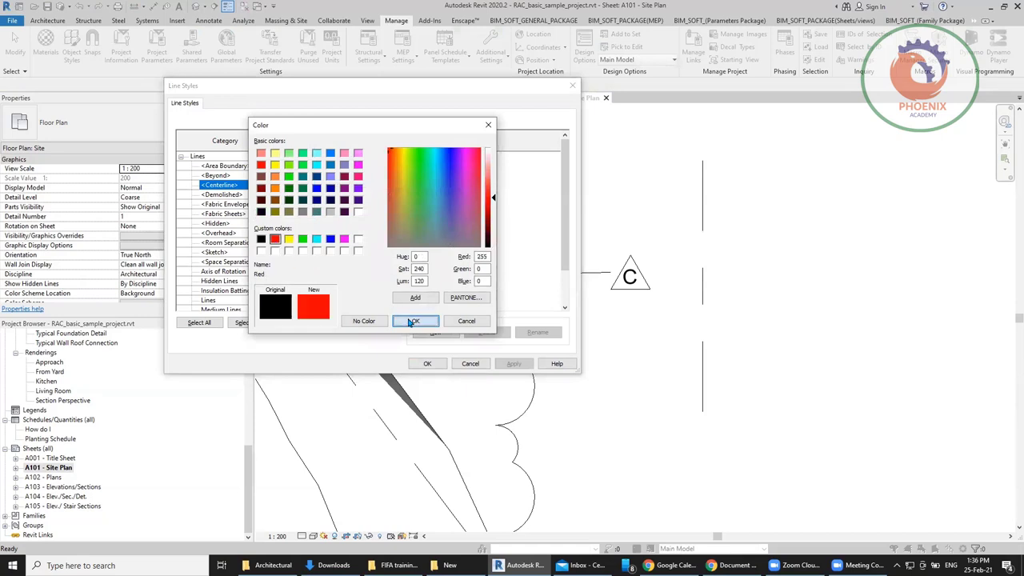
{"action": "left_click", "coordinate": [415, 321]}
Step: Set the <Centerline> style's line weight to 15 and its line pattern to Dot 1mm, and apply the line style changes
{"action": "left_click", "coordinate": [307, 186]}
{"action": "left_click", "coordinate": [308, 186]}
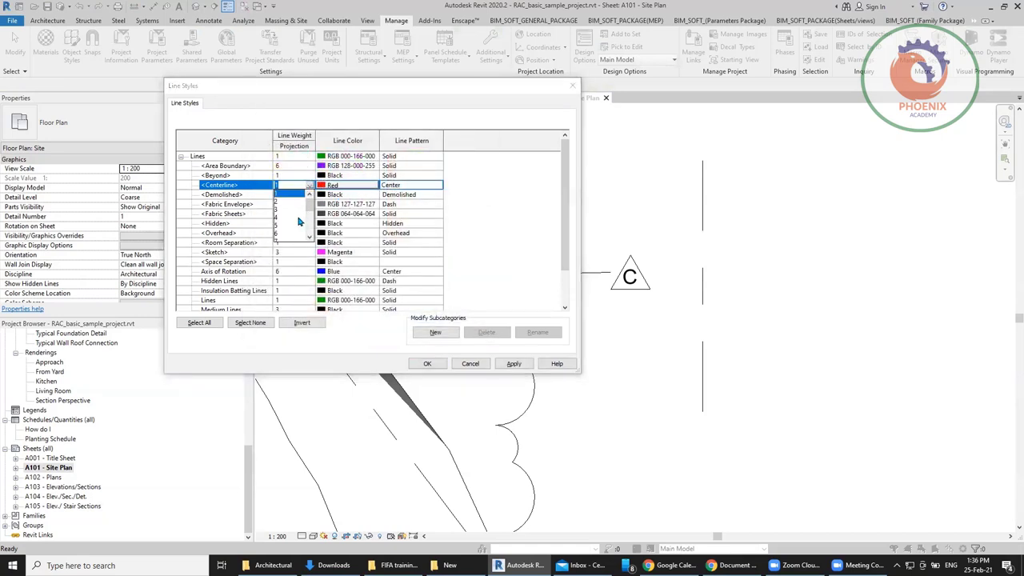
{"action": "left_click", "coordinate": [293, 226]}
{"action": "left_click", "coordinate": [438, 189]}
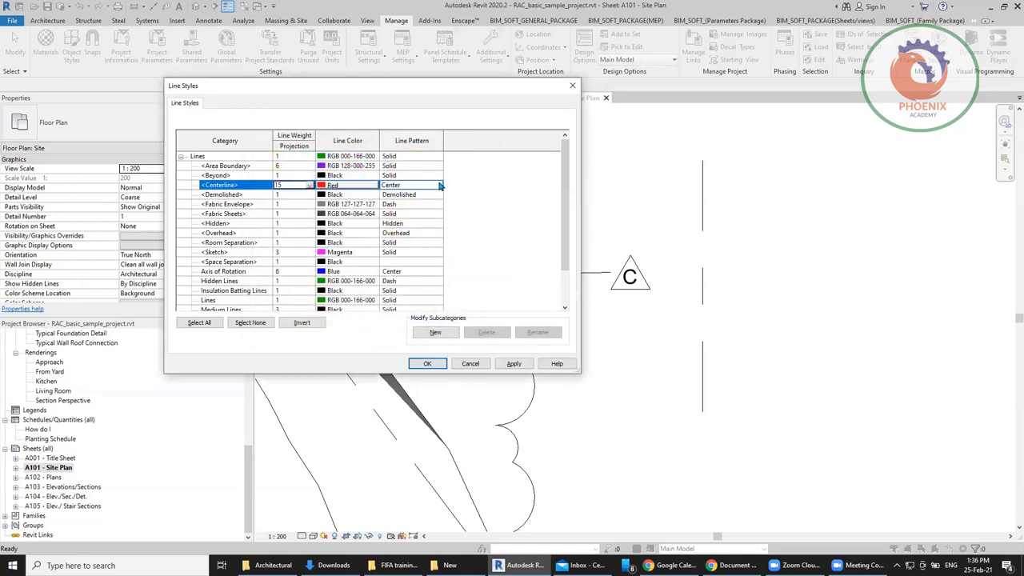
{"action": "left_click", "coordinate": [438, 185]}
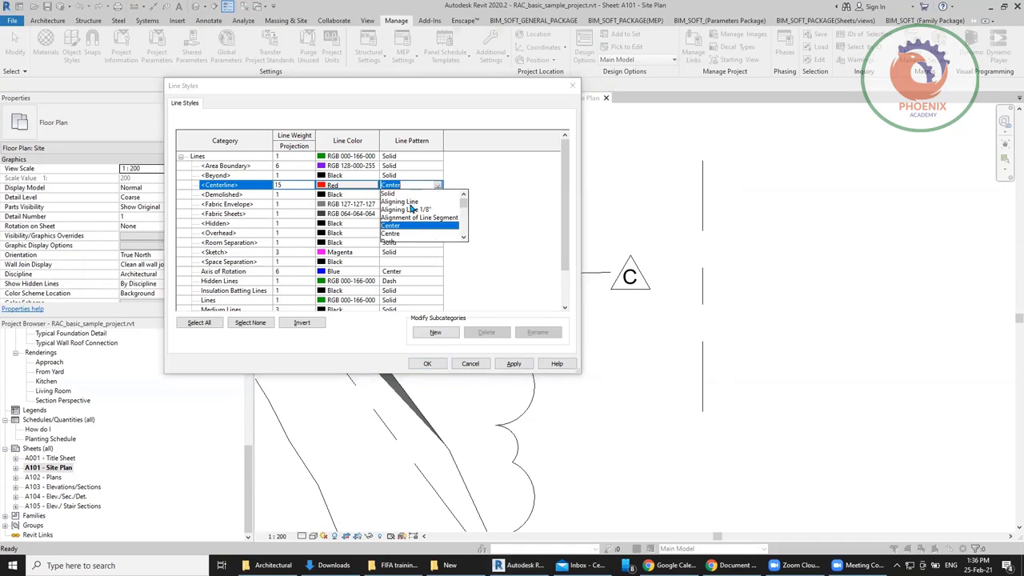
{"action": "scroll", "coordinate": [410, 224], "scroll_direction": "down", "scroll_amount": 3}
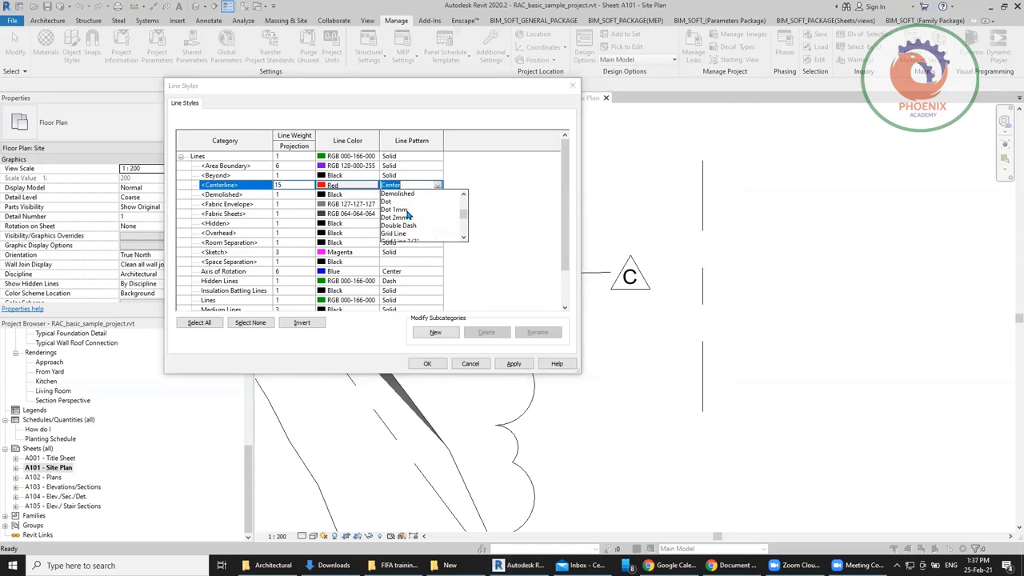
{"action": "left_click", "coordinate": [404, 210]}
{"action": "left_click", "coordinate": [426, 364]}
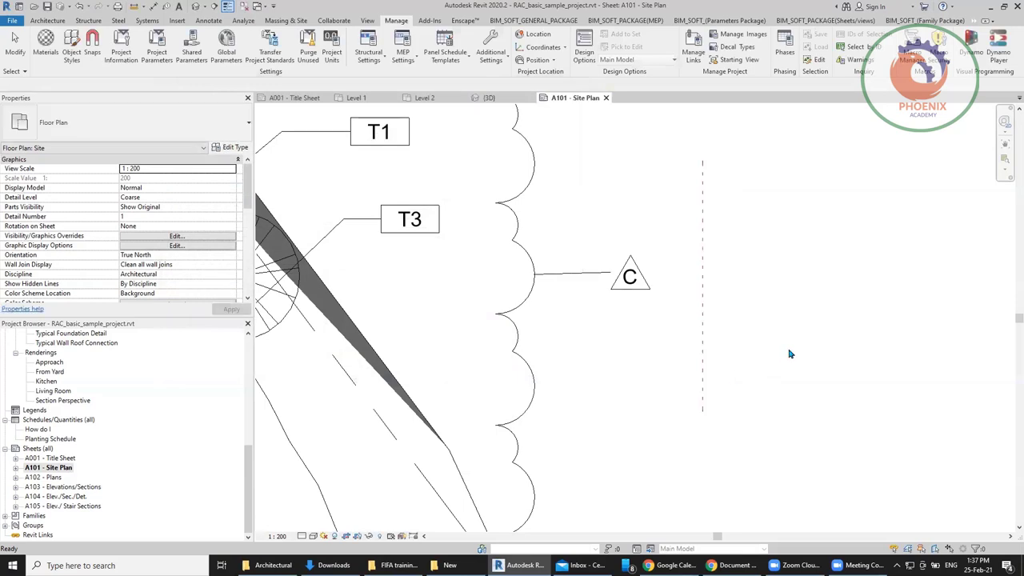
{"action": "scroll", "coordinate": [696, 212], "scroll_direction": "up", "scroll_amount": 5}
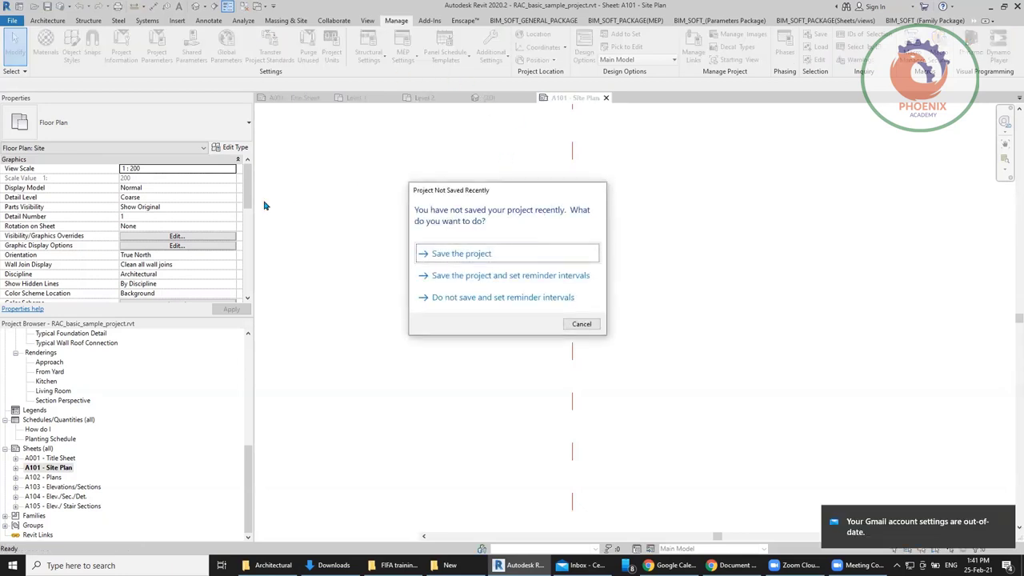
Step: Dismiss the save reminder and create a new line style named pk as a subcategory of Lines
{"action": "key", "text": "Escape"}
{"action": "left_click", "coordinate": [491, 50]}
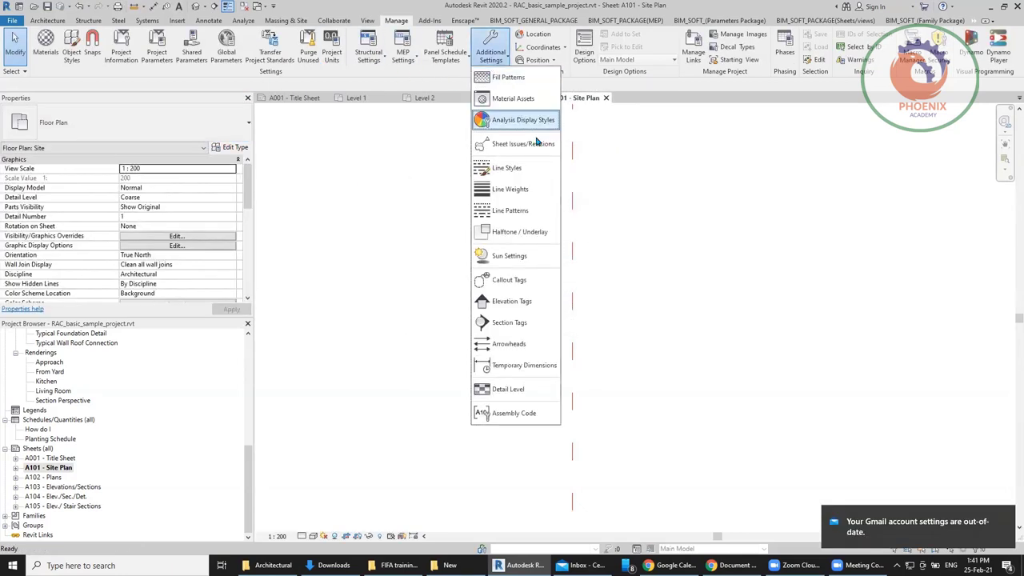
{"action": "left_click", "coordinate": [509, 168]}
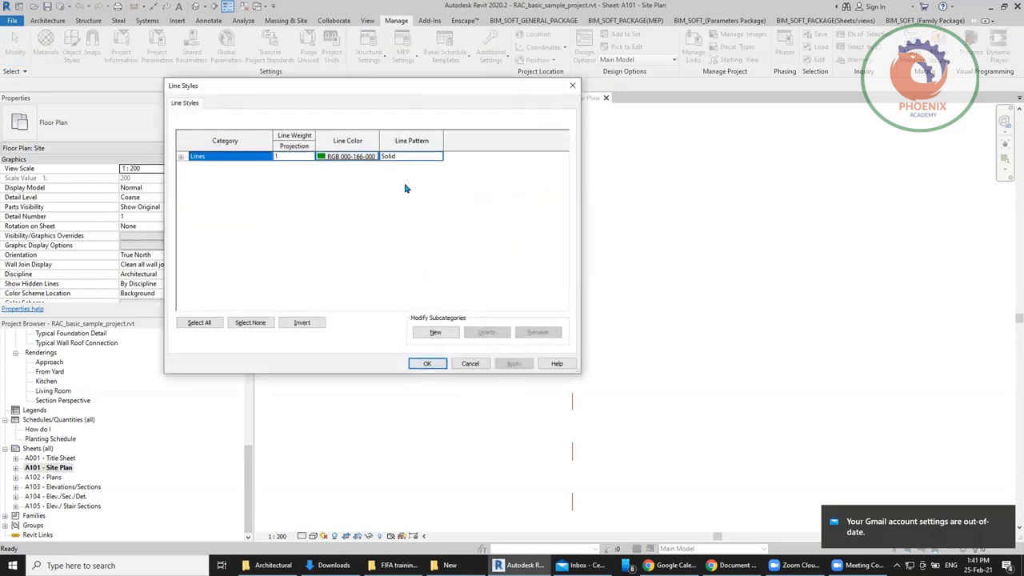
{"action": "left_click", "coordinate": [435, 333]}
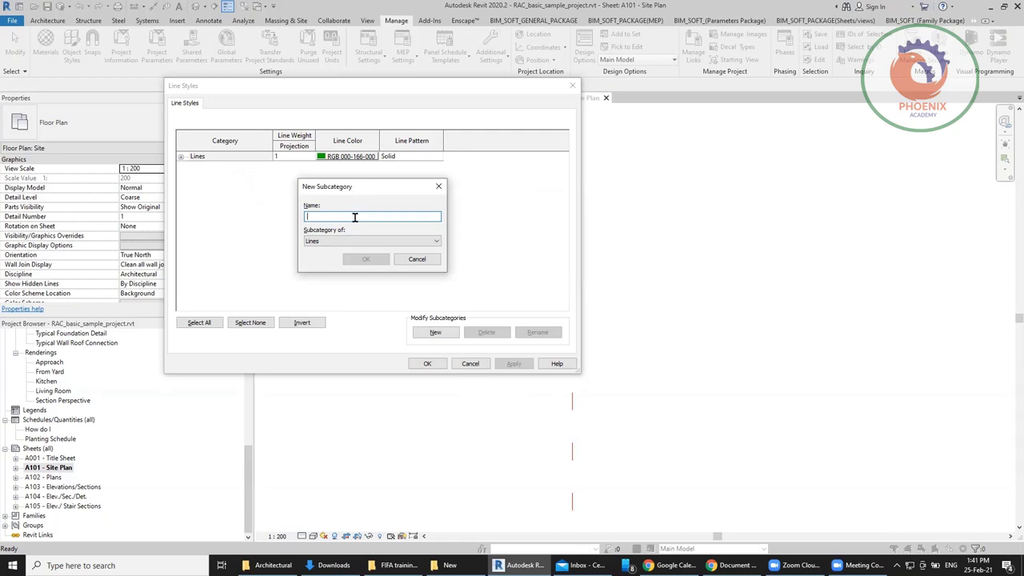
{"action": "type", "text": "pk"}
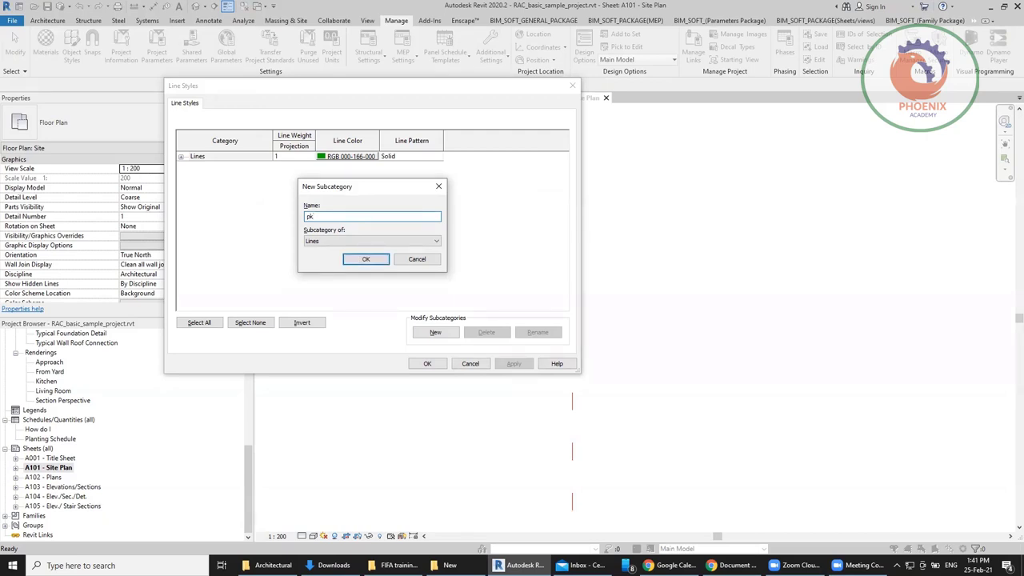
{"action": "left_click", "coordinate": [366, 258]}
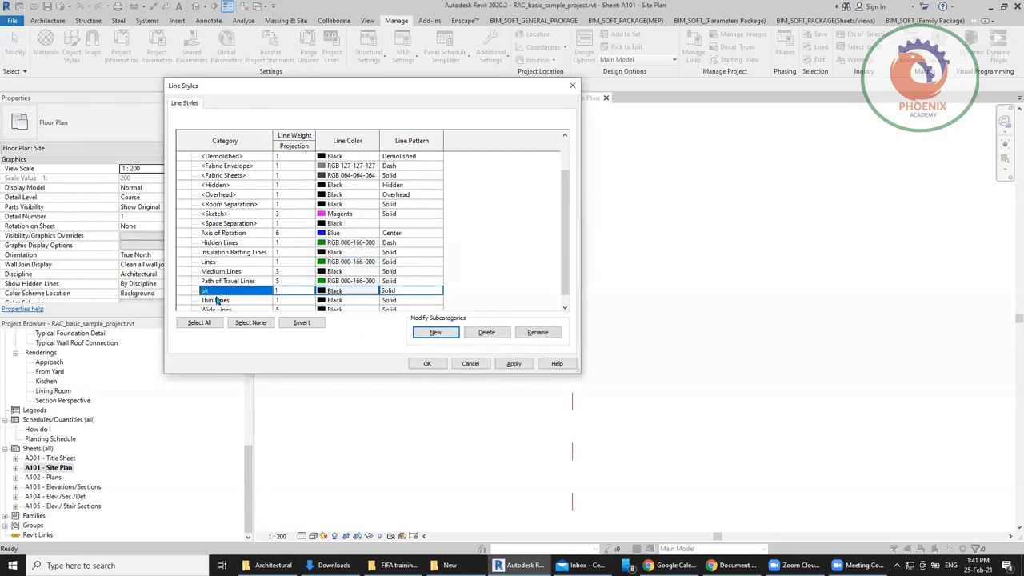
Step: Set the pk line style's projection line weight to 5 and its line color to Red
{"action": "left_click", "coordinate": [310, 294]}
{"action": "left_click", "coordinate": [311, 293]}
{"action": "left_click", "coordinate": [299, 333]}
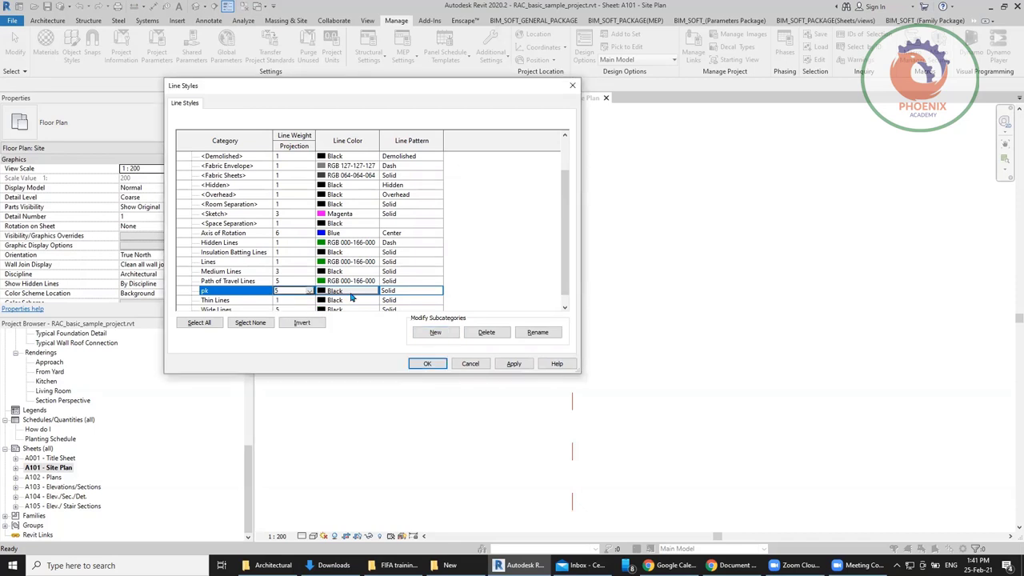
{"action": "left_click", "coordinate": [351, 294]}
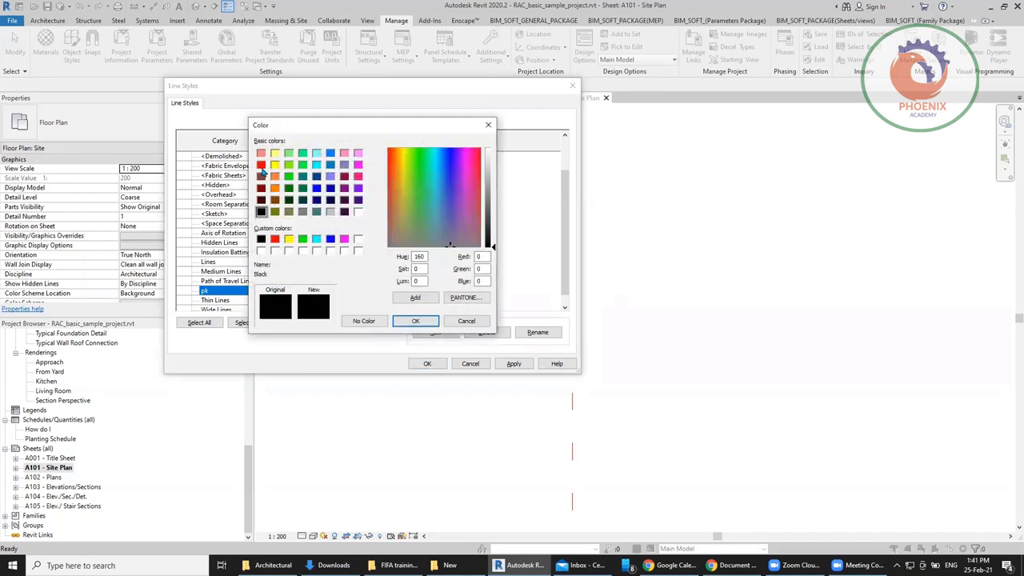
{"action": "left_click", "coordinate": [260, 165]}
{"action": "left_click", "coordinate": [412, 320]}
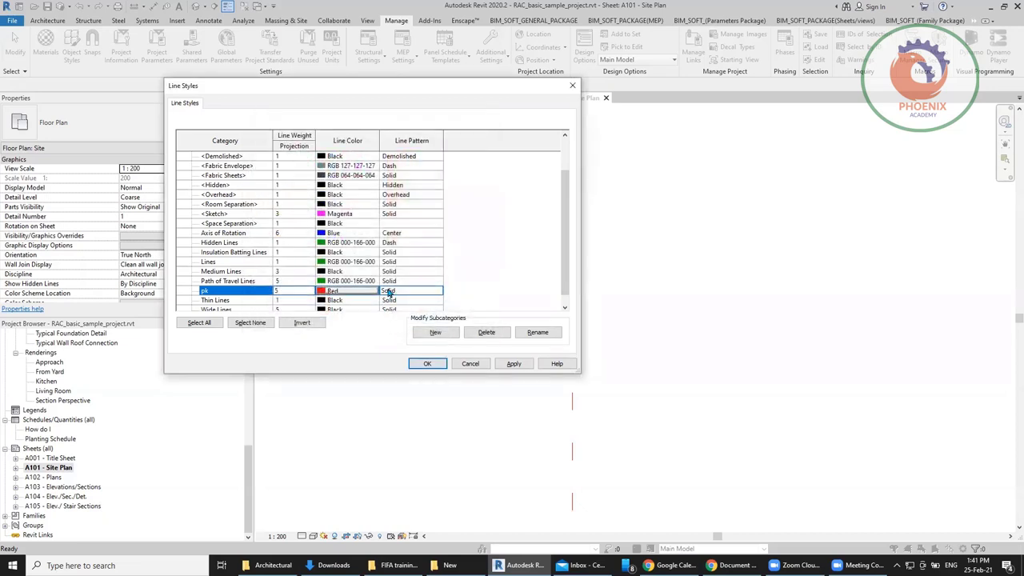
Step: Assign the Hidden 1/8" line pattern to the pk line style and save the line styles
{"action": "left_click", "coordinate": [432, 293]}
{"action": "left_click", "coordinate": [436, 293]}
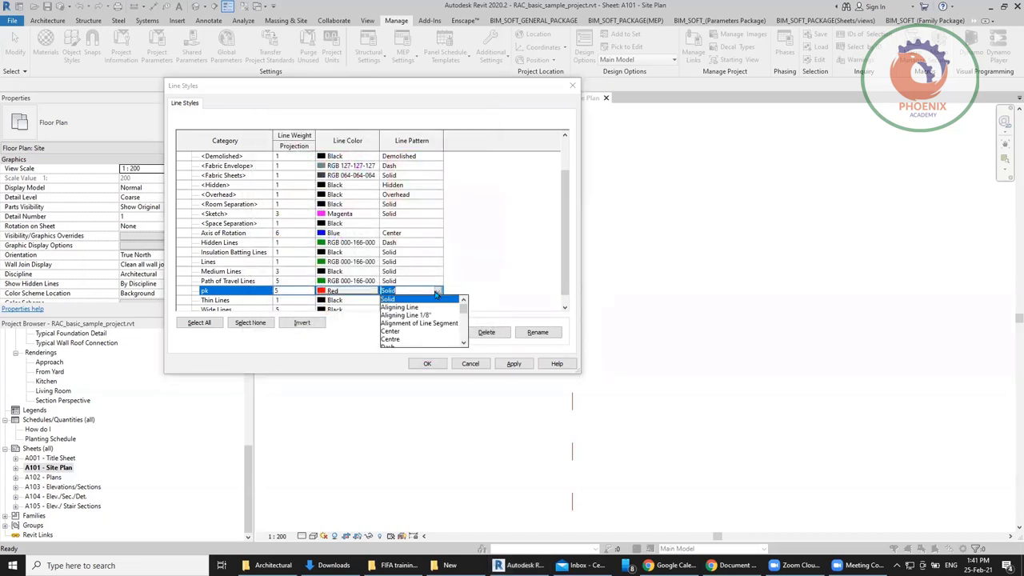
{"action": "scroll", "coordinate": [411, 328], "scroll_direction": "down", "scroll_amount": 3}
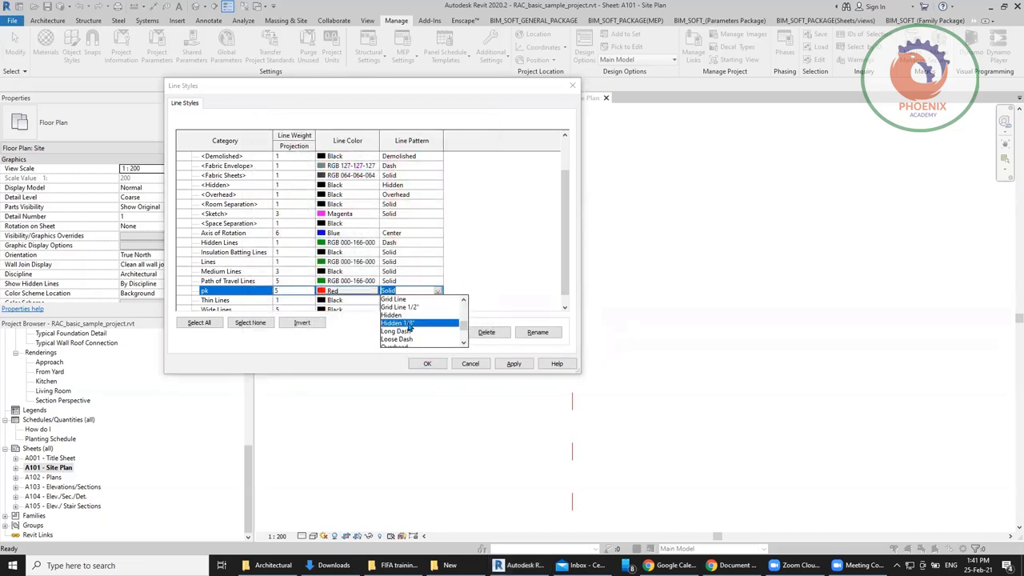
{"action": "left_click", "coordinate": [408, 324]}
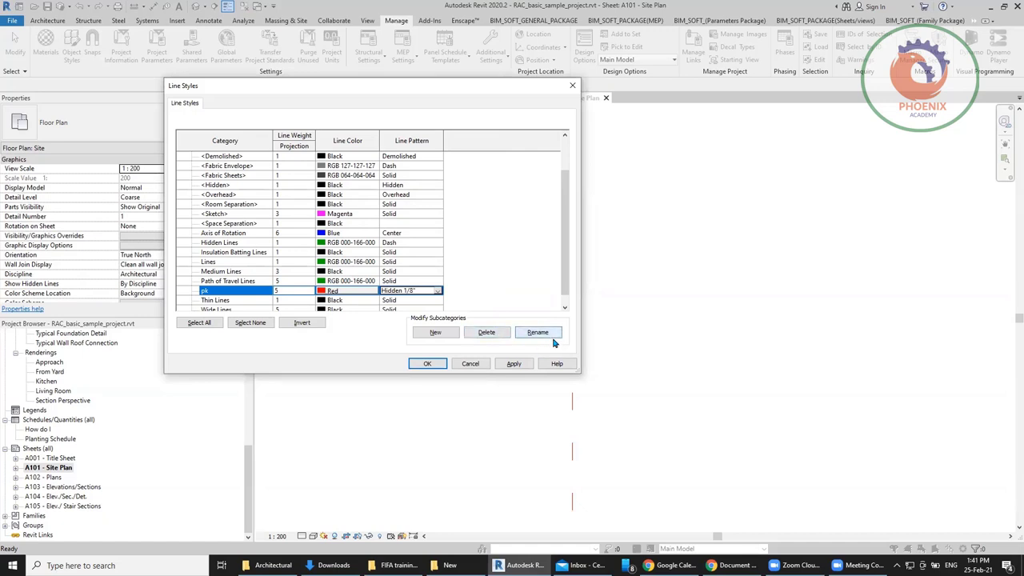
{"action": "left_click", "coordinate": [430, 365]}
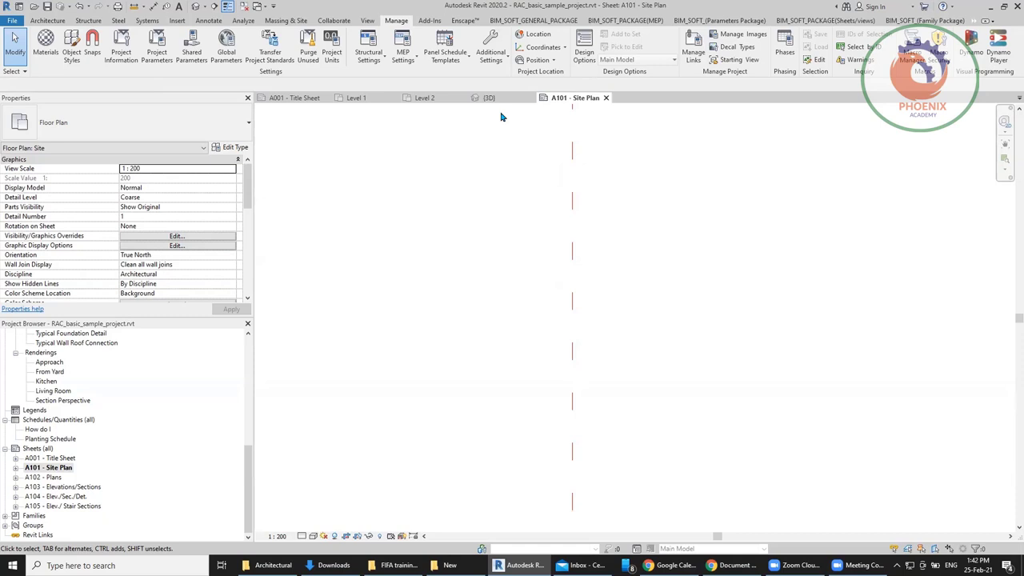
Step: Examine the model line weight table with its widths per view scale, and close it without changes
{"action": "left_click", "coordinate": [490, 52]}
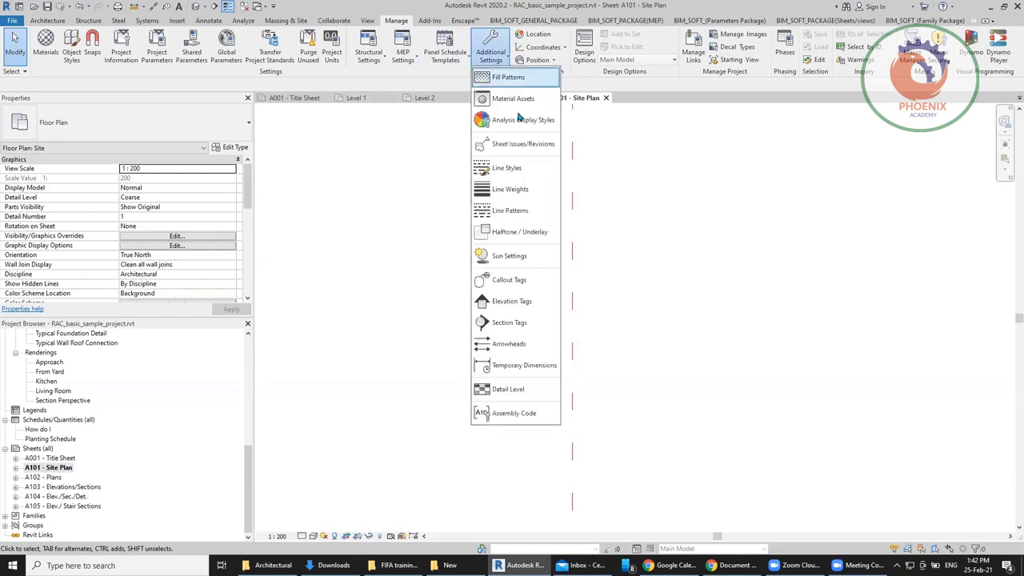
{"action": "left_click", "coordinate": [510, 189]}
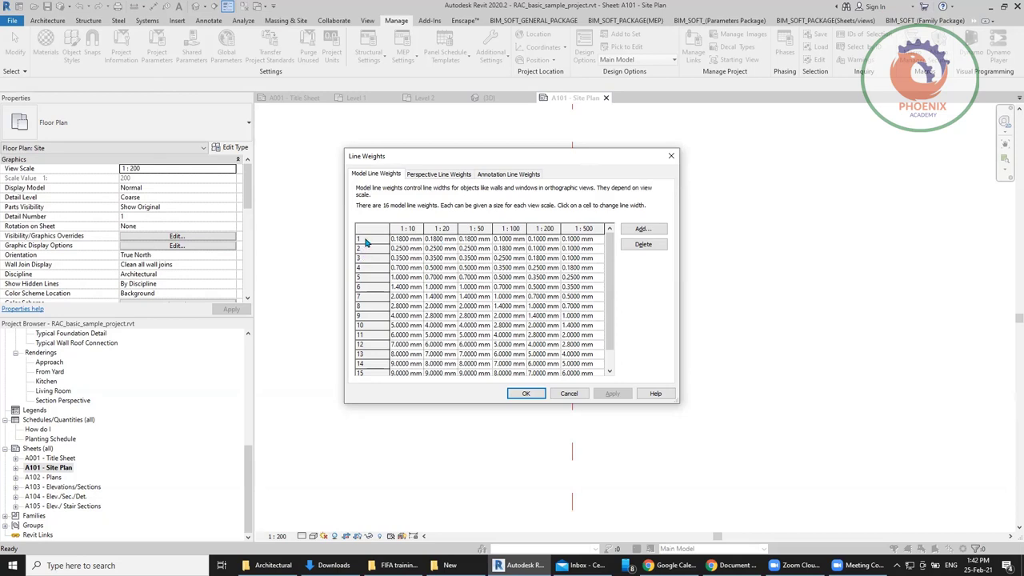
{"action": "scroll", "coordinate": [383, 346], "scroll_direction": "down", "scroll_amount": 1}
{"action": "scroll", "coordinate": [380, 344], "scroll_direction": "up", "scroll_amount": 1}
{"action": "key", "text": "Escape"}
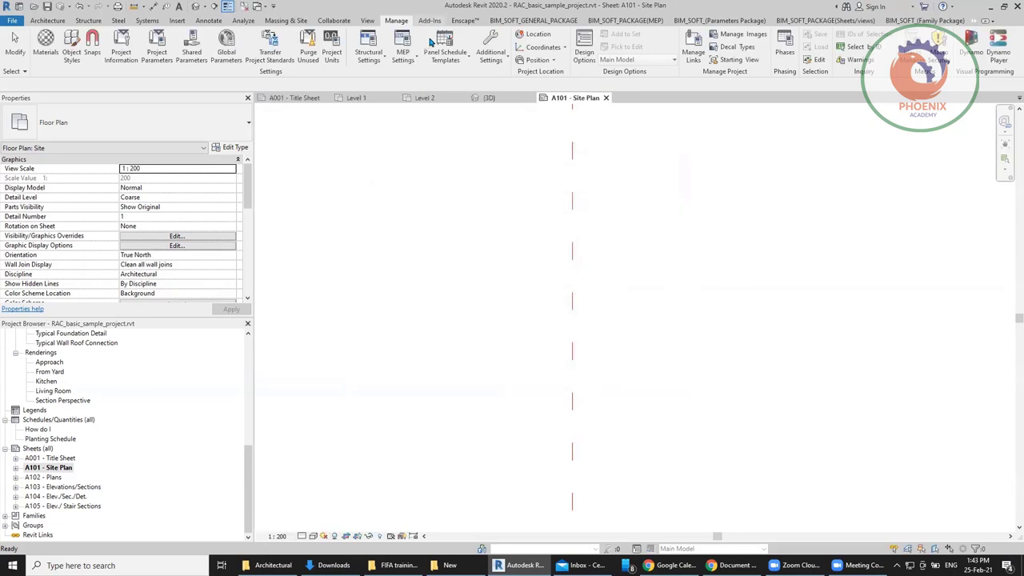
Step: Start a new line pattern with a 1 mm Dash as its first segment
{"action": "left_click", "coordinate": [491, 62]}
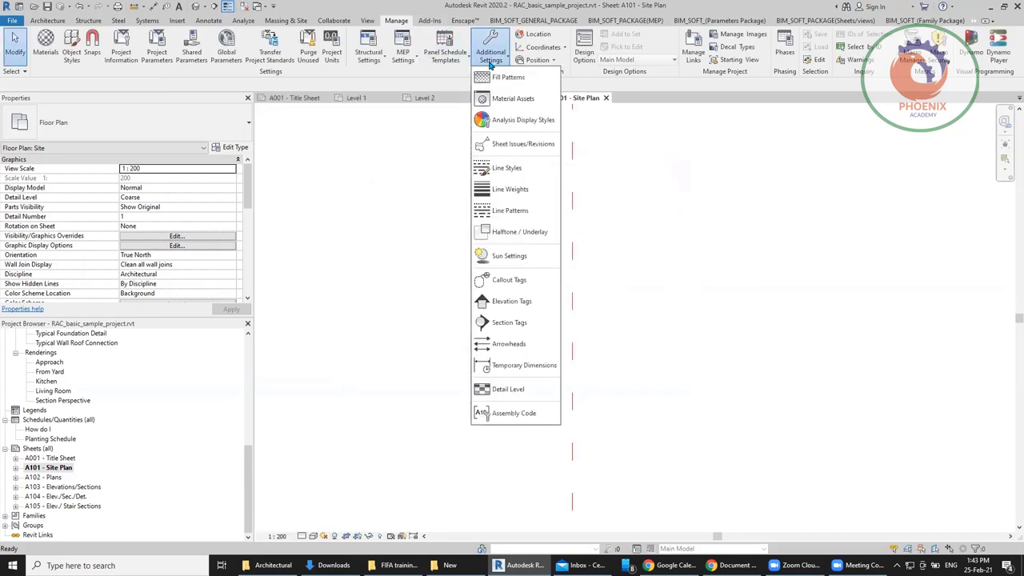
{"action": "left_click", "coordinate": [527, 213]}
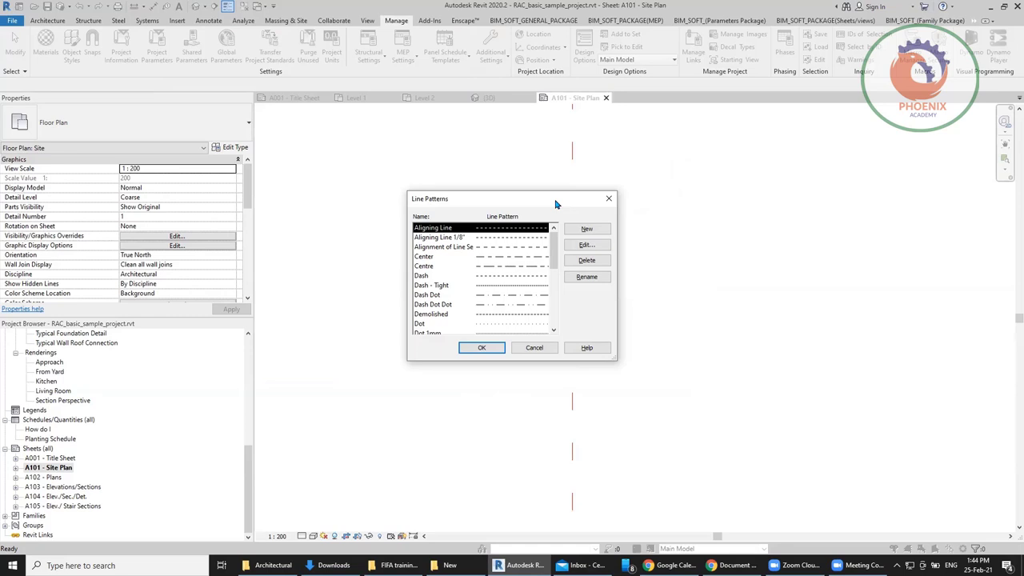
{"action": "left_click", "coordinate": [595, 231]}
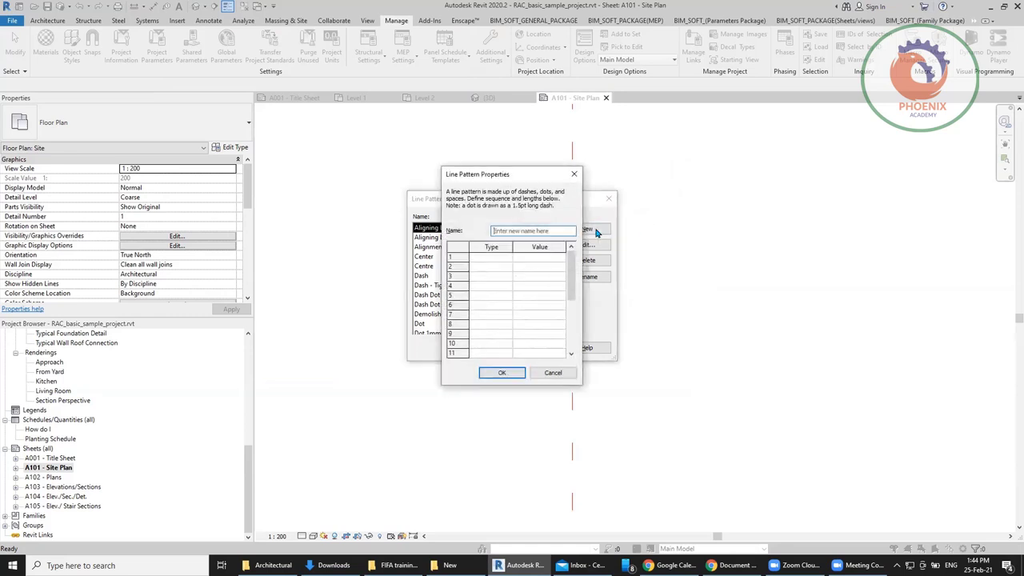
{"action": "left_click", "coordinate": [507, 258]}
{"action": "left_click", "coordinate": [507, 258]}
{"action": "left_click", "coordinate": [496, 268]}
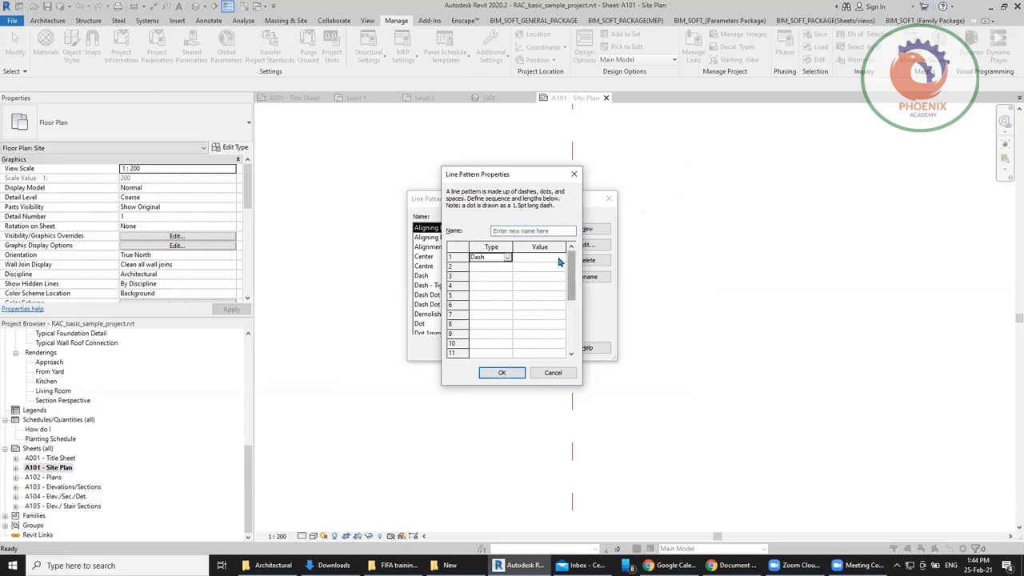
{"action": "left_click", "coordinate": [557, 256]}
{"action": "type", "text": "1"}
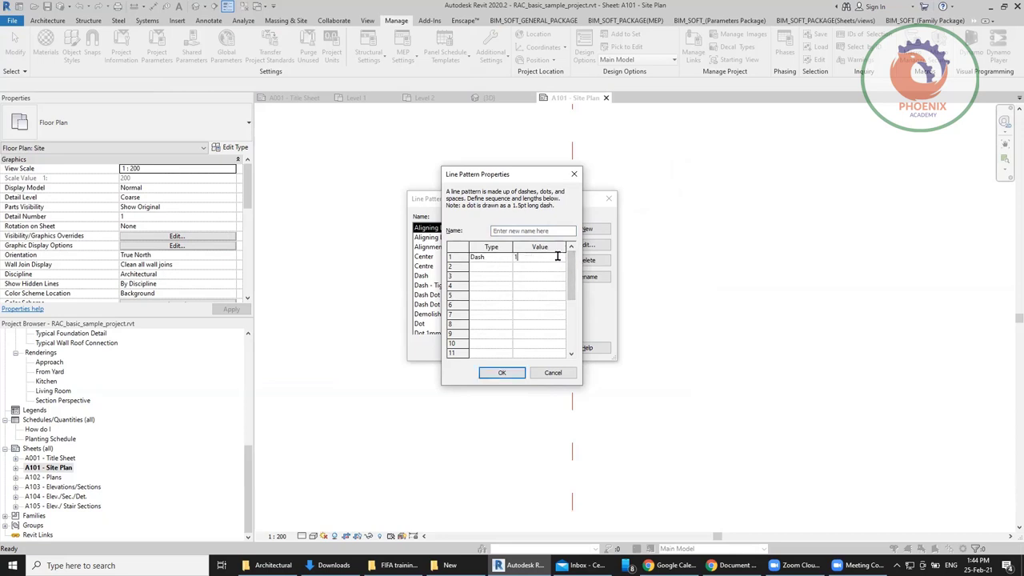
Step: Add a Space as the second segment and a Dot as the third segment of the new line pattern
{"action": "left_click", "coordinate": [482, 268]}
{"action": "left_click", "coordinate": [507, 270]}
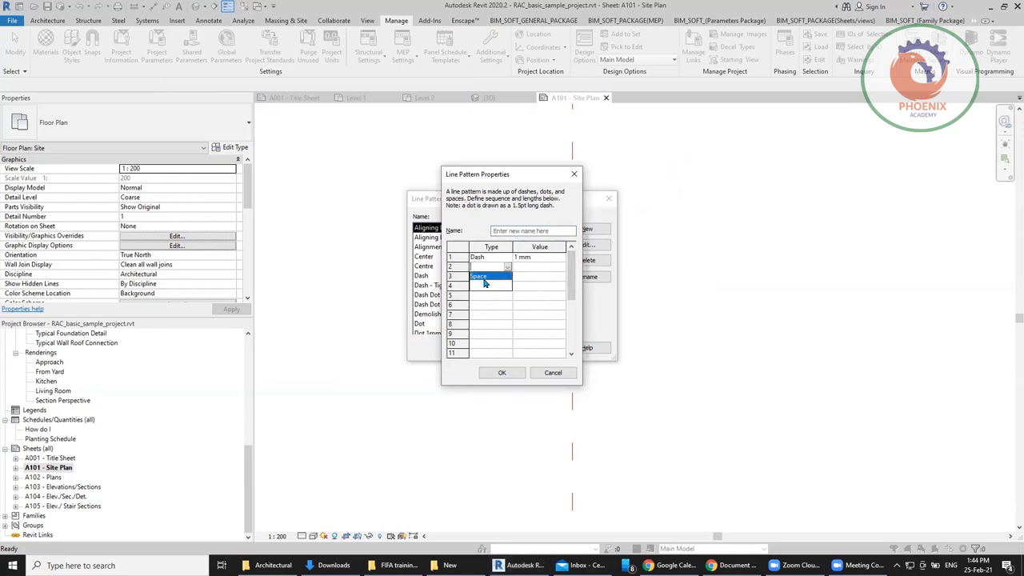
{"action": "left_click", "coordinate": [483, 279]}
{"action": "left_click", "coordinate": [508, 276]}
{"action": "left_click", "coordinate": [508, 276]}
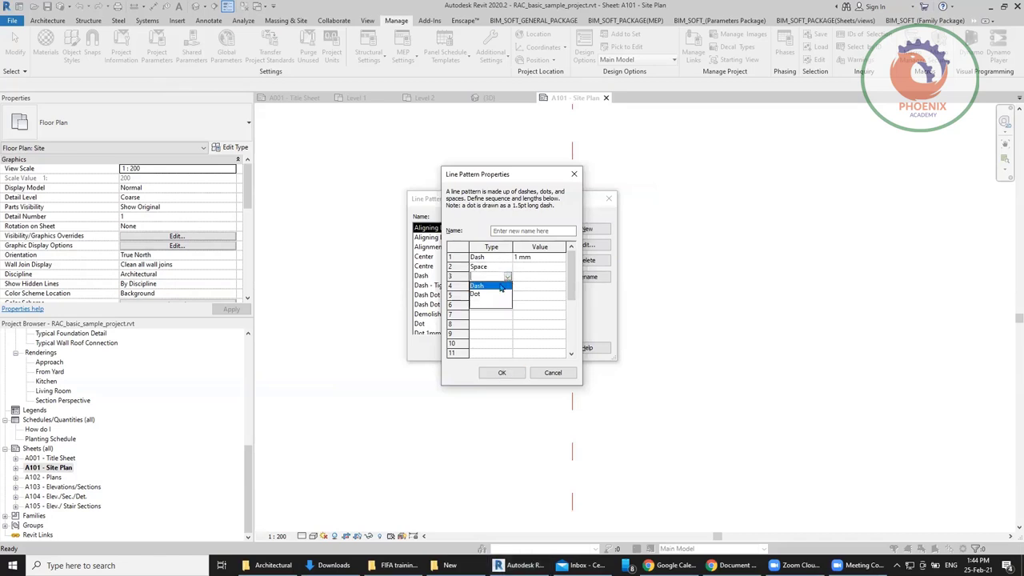
{"action": "left_click", "coordinate": [485, 295]}
Step: Set the length of the pattern's second segment, the Space, to 1 mm, dismissing the missing-value message
{"action": "left_click", "coordinate": [542, 268]}
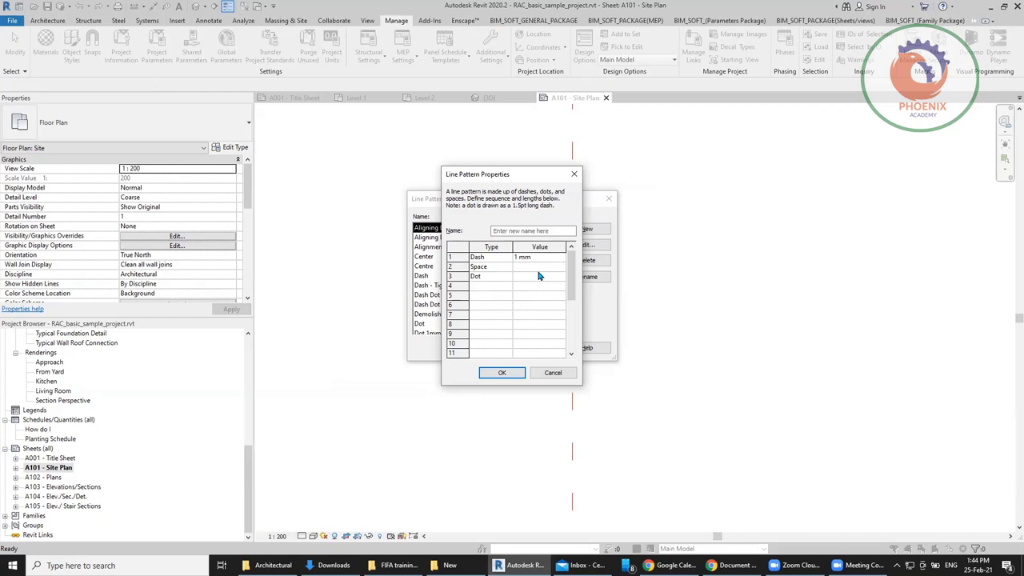
{"action": "left_click", "coordinate": [540, 276]}
{"action": "type", "text": "1"}
{"action": "left_click", "coordinate": [520, 372]}
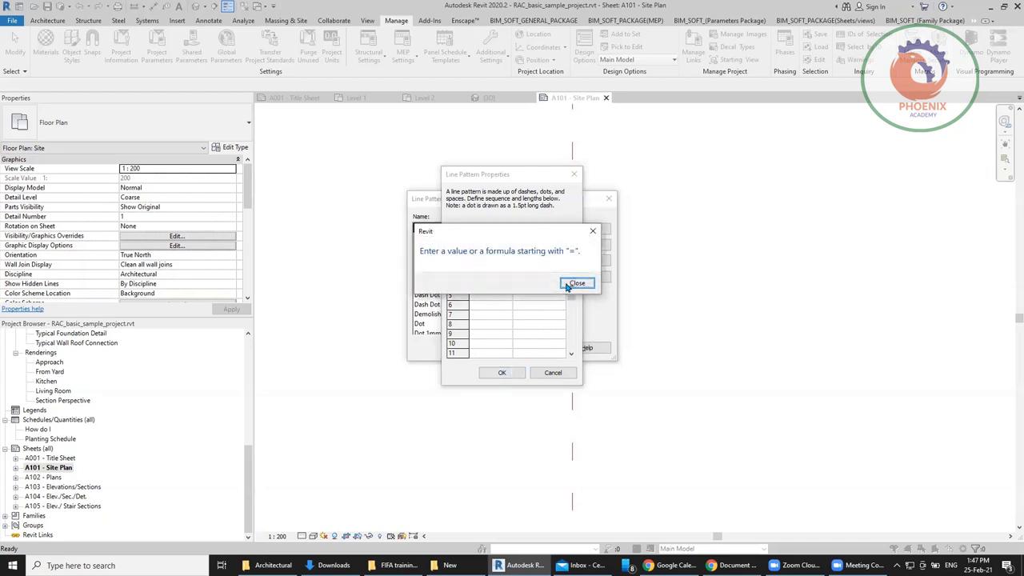
{"action": "left_click", "coordinate": [577, 284]}
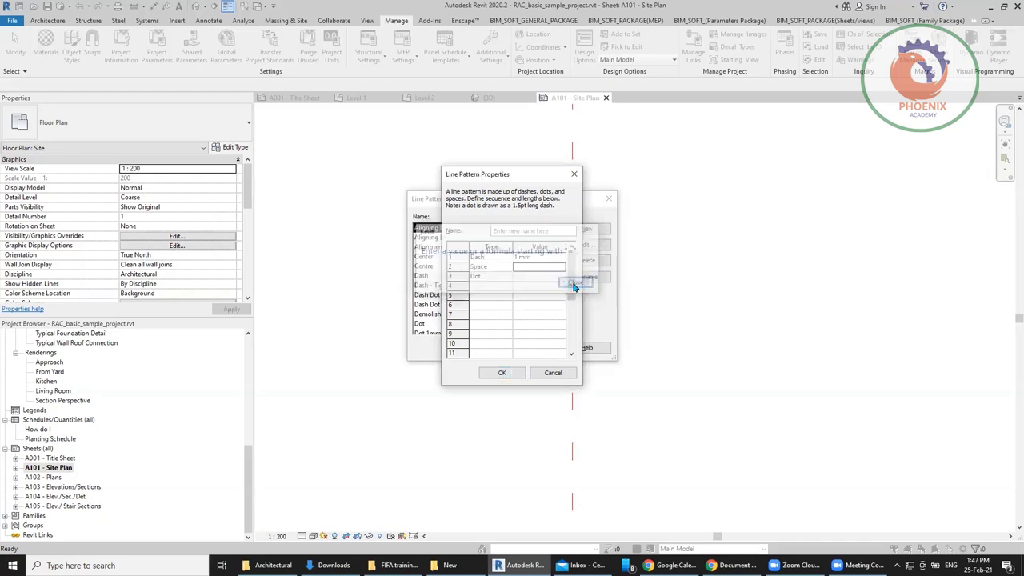
{"action": "left_click", "coordinate": [534, 266]}
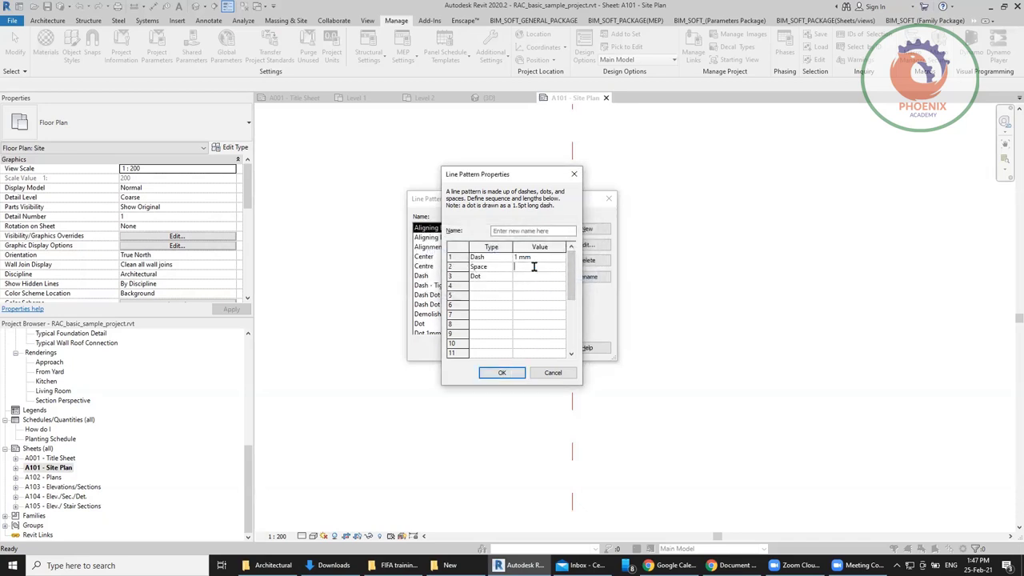
{"action": "type", "text": "1"}
Step: Add a 3 mm Space as the fourth segment of the line pattern
{"action": "left_click", "coordinate": [502, 286]}
{"action": "left_click", "coordinate": [501, 286]}
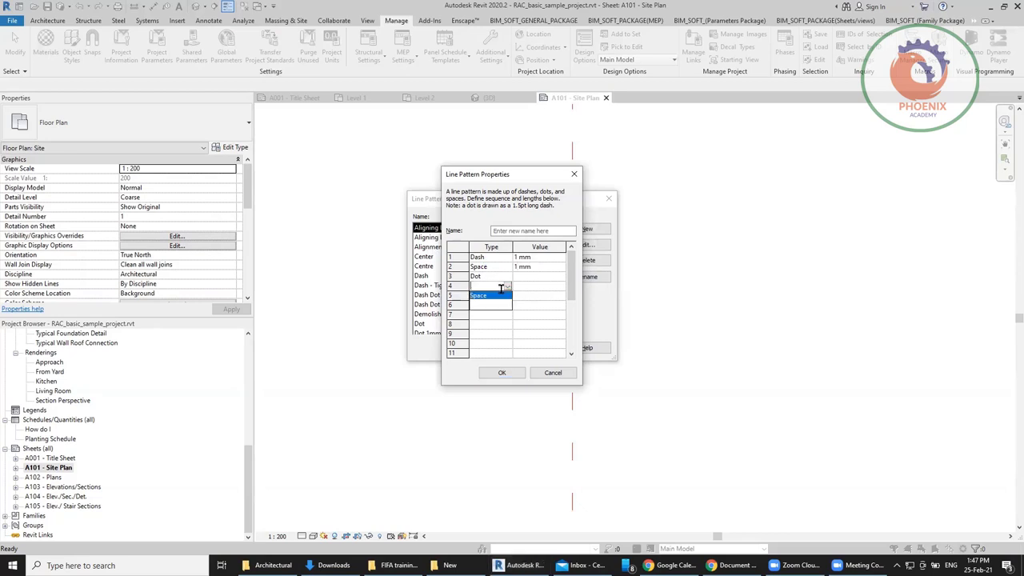
{"action": "left_click", "coordinate": [496, 297]}
{"action": "left_click", "coordinate": [524, 284]}
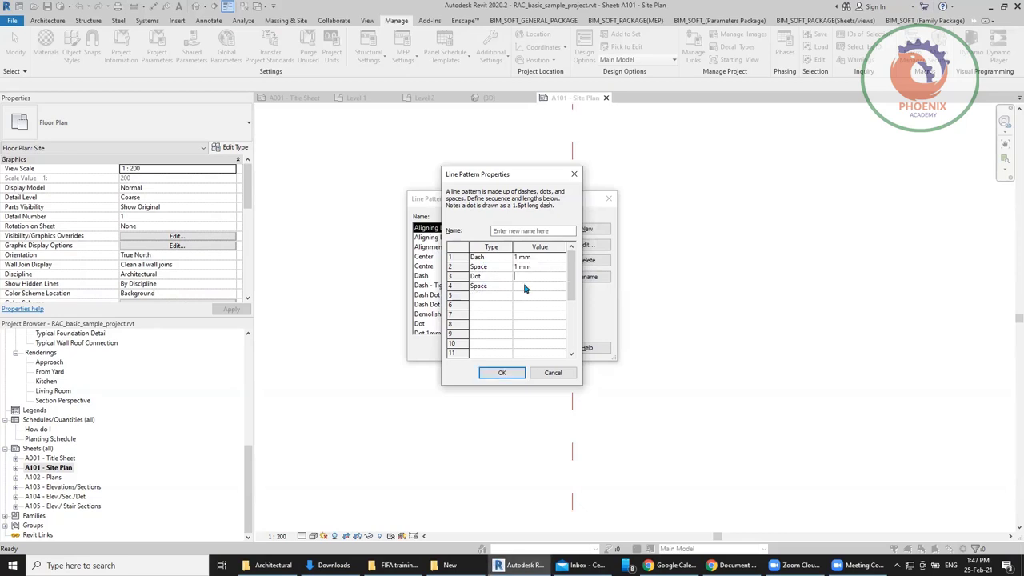
{"action": "left_click", "coordinate": [524, 285]}
{"action": "type", "text": "3"}
Step: Name the new line pattern fhjfhg, create it and save the line patterns
{"action": "left_click", "coordinate": [498, 231]}
{"action": "type", "text": "fhjfhg"}
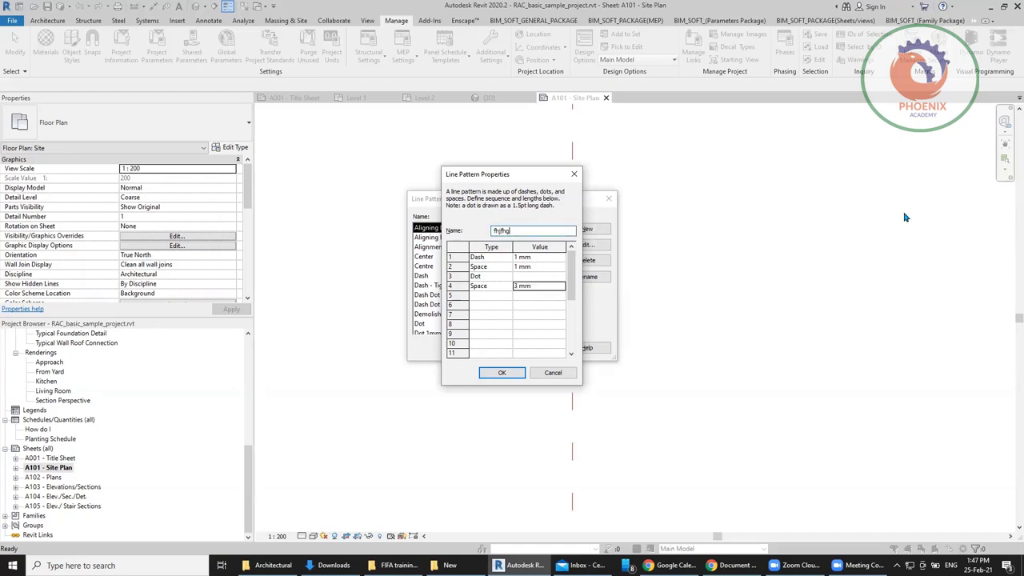
{"action": "left_click", "coordinate": [501, 373]}
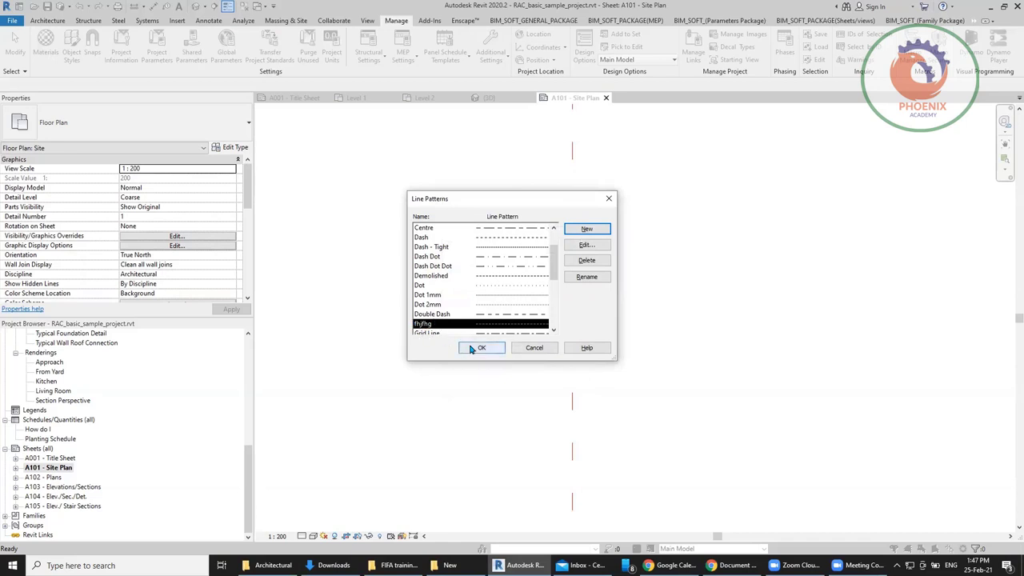
{"action": "left_click", "coordinate": [488, 347]}
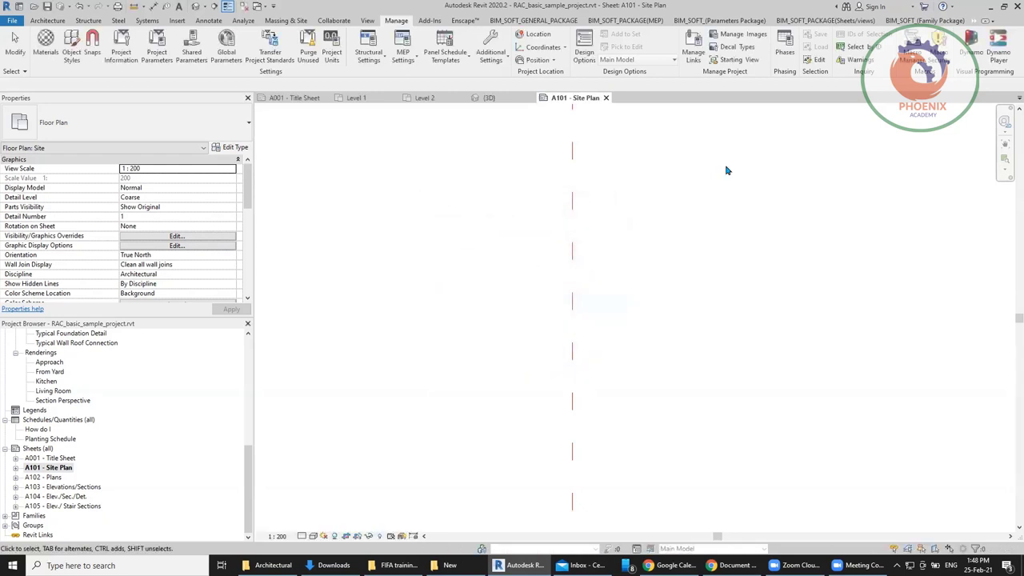
Step: Try the fhjfhg line pattern on the <Area Boundary> line style and discard the change
{"action": "left_click", "coordinate": [496, 50]}
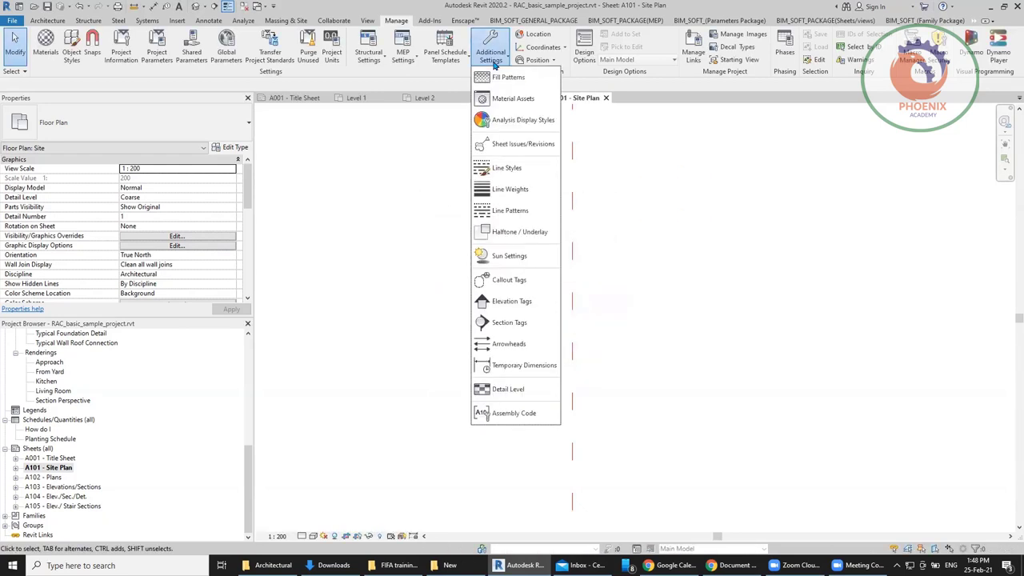
{"action": "left_click", "coordinate": [540, 170]}
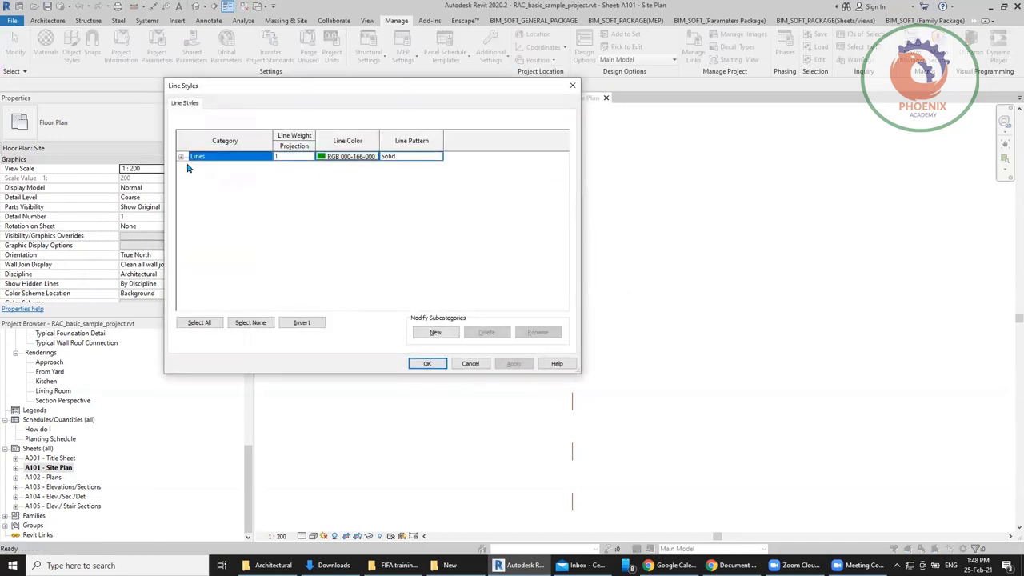
{"action": "left_click", "coordinate": [181, 158]}
{"action": "left_click", "coordinate": [436, 166]}
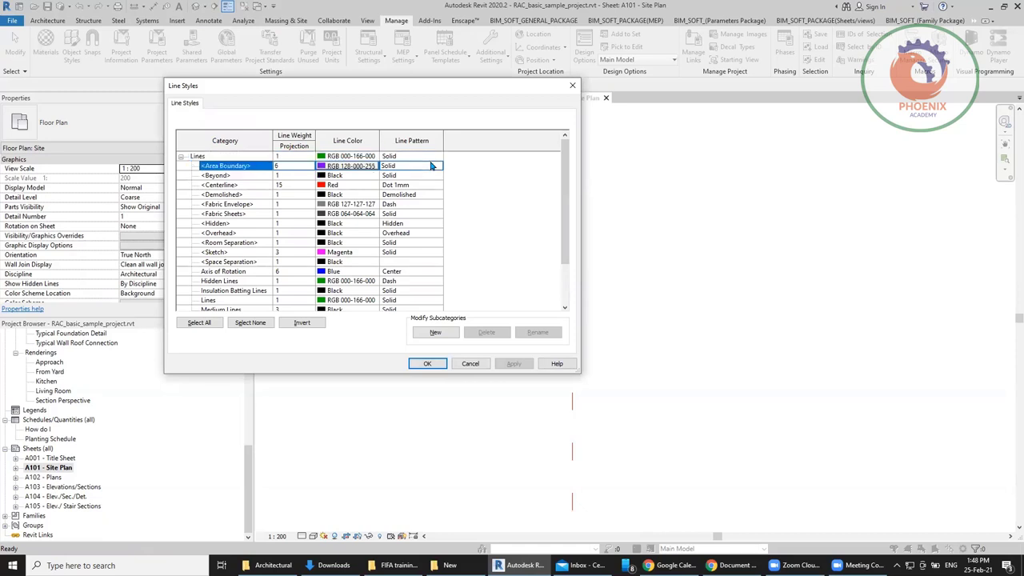
{"action": "left_click", "coordinate": [438, 166]}
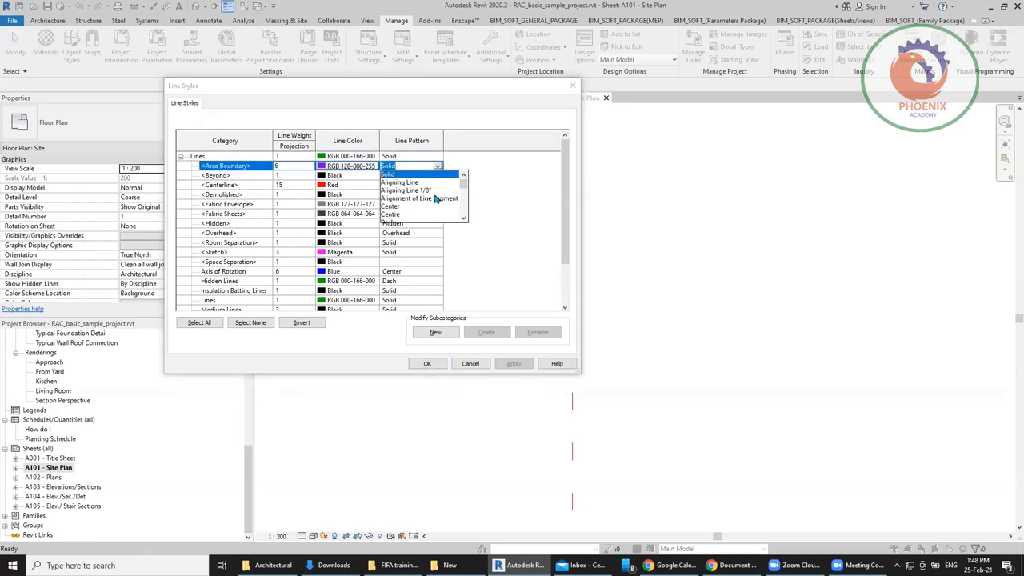
{"action": "scroll", "coordinate": [436, 199], "scroll_direction": "down", "scroll_amount": 2}
{"action": "scroll", "coordinate": [436, 200], "scroll_direction": "down", "scroll_amount": 6}
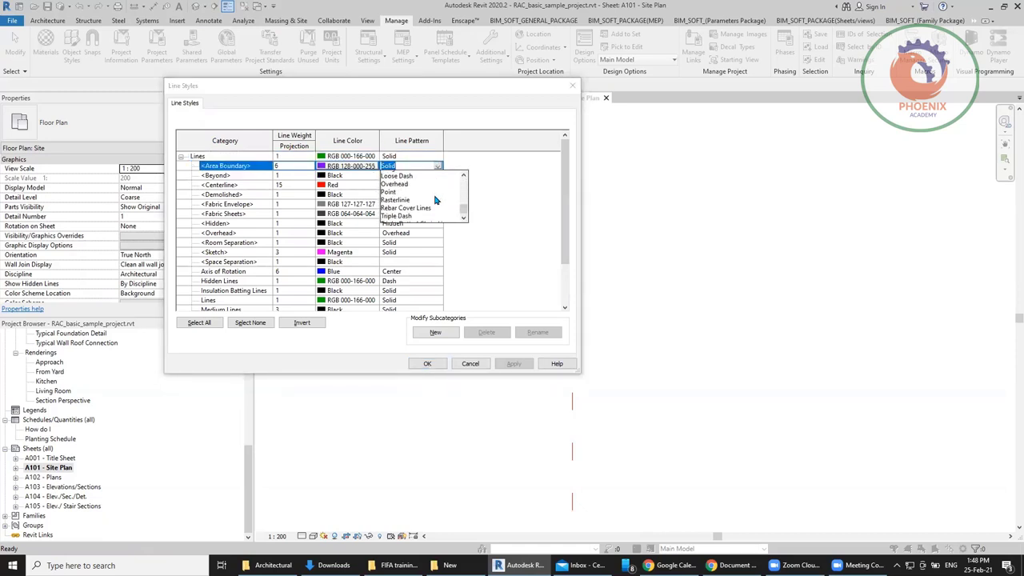
{"action": "scroll", "coordinate": [436, 199], "scroll_direction": "up", "scroll_amount": 4}
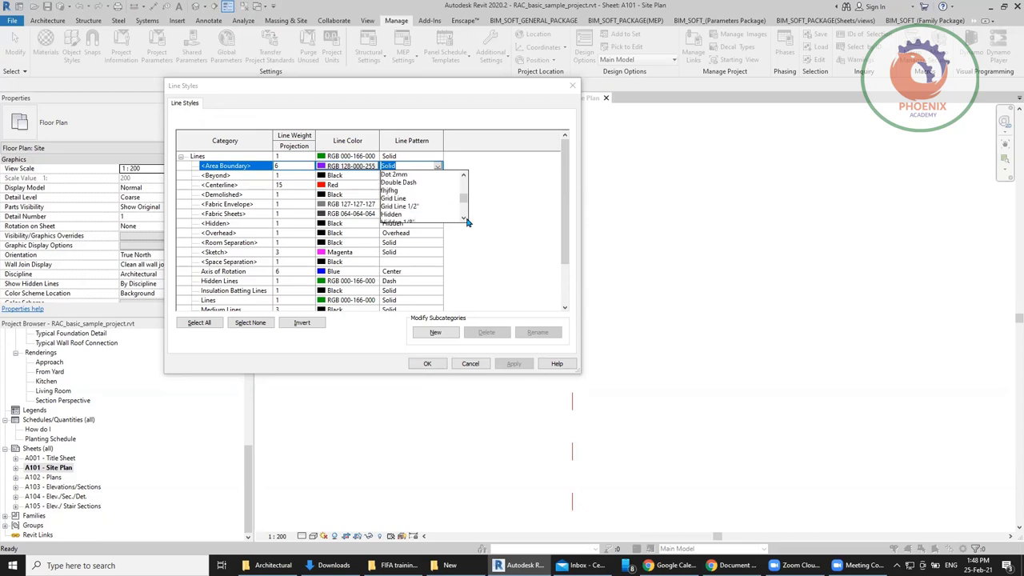
{"action": "left_click", "coordinate": [384, 190]}
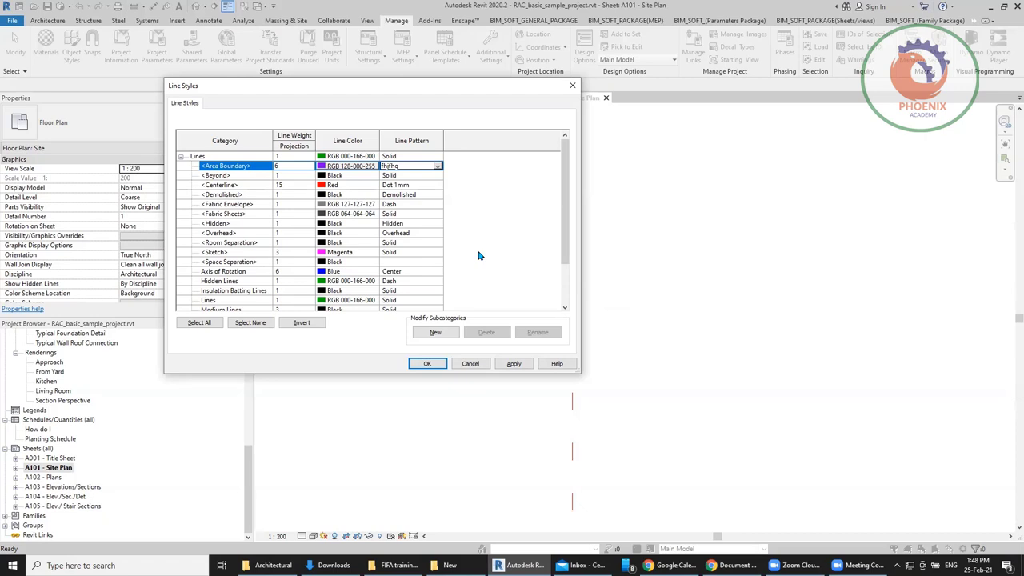
{"action": "key", "text": "Escape"}
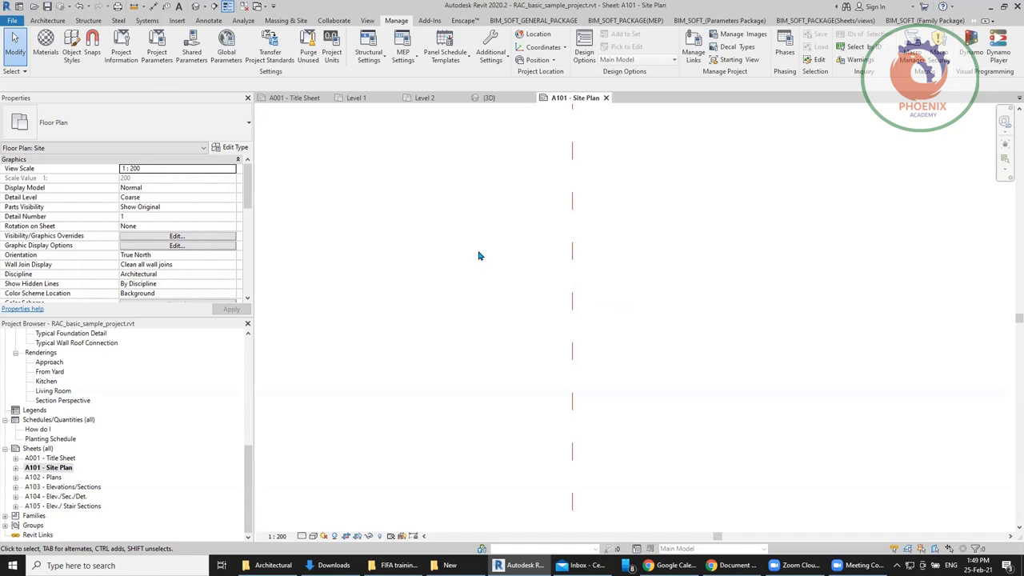
Step: Review the Halftone/Underlay settings for underlay weight, pattern and halftone brightness, leaving them as they are
{"action": "left_click", "coordinate": [491, 48]}
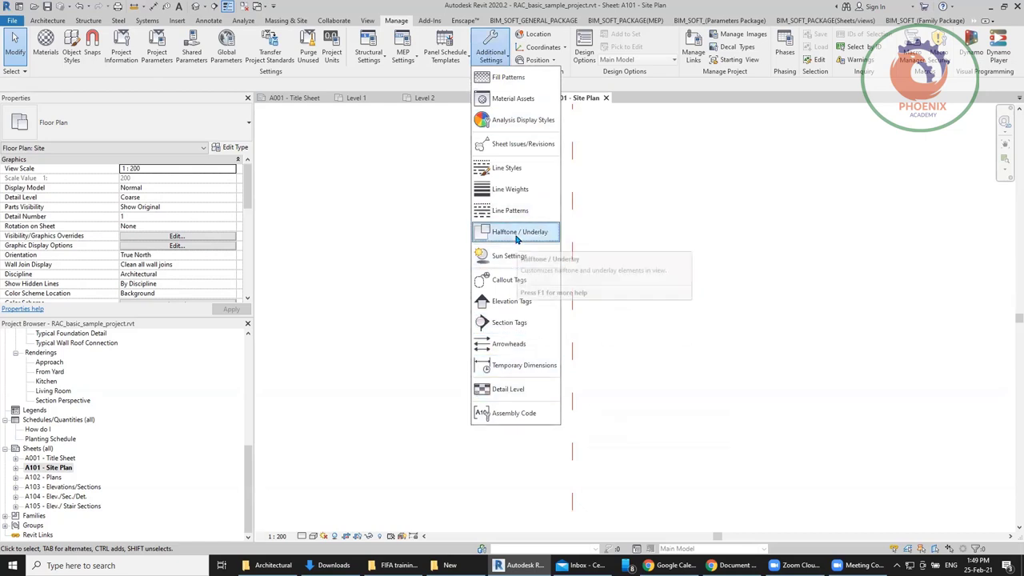
{"action": "left_click", "coordinate": [552, 234]}
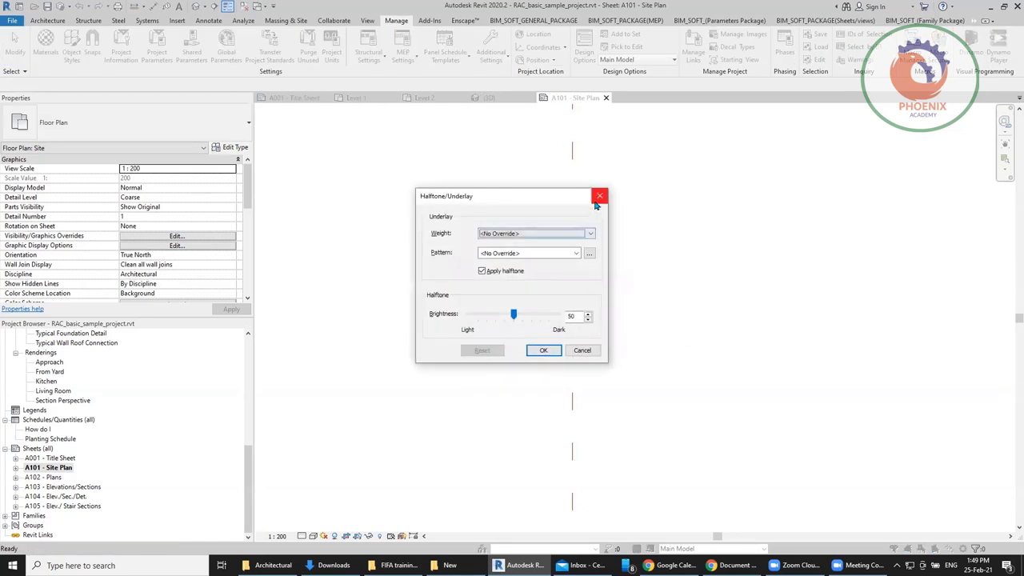
{"action": "left_click", "coordinate": [599, 196]}
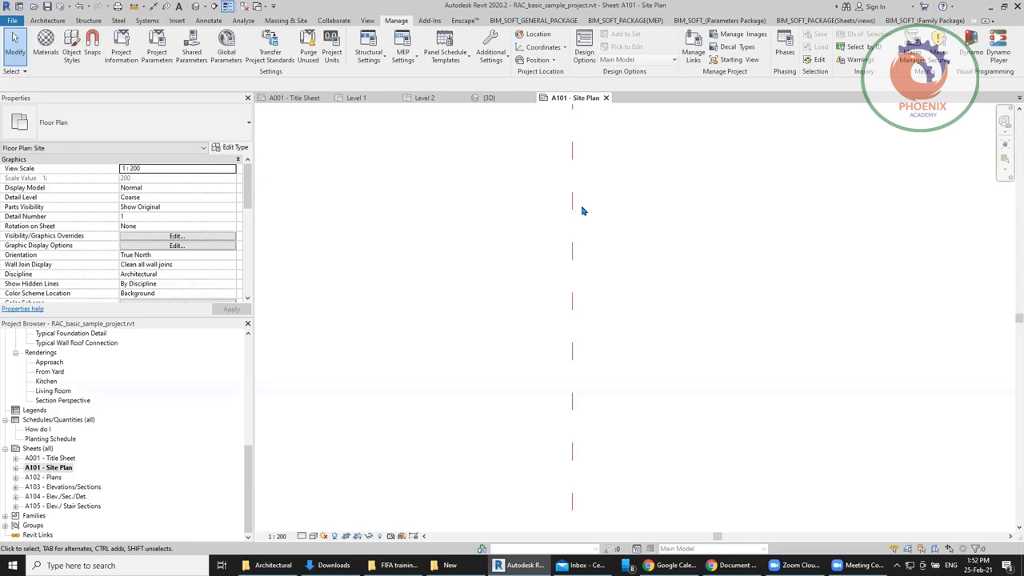
{"action": "left_click", "coordinate": [491, 50]}
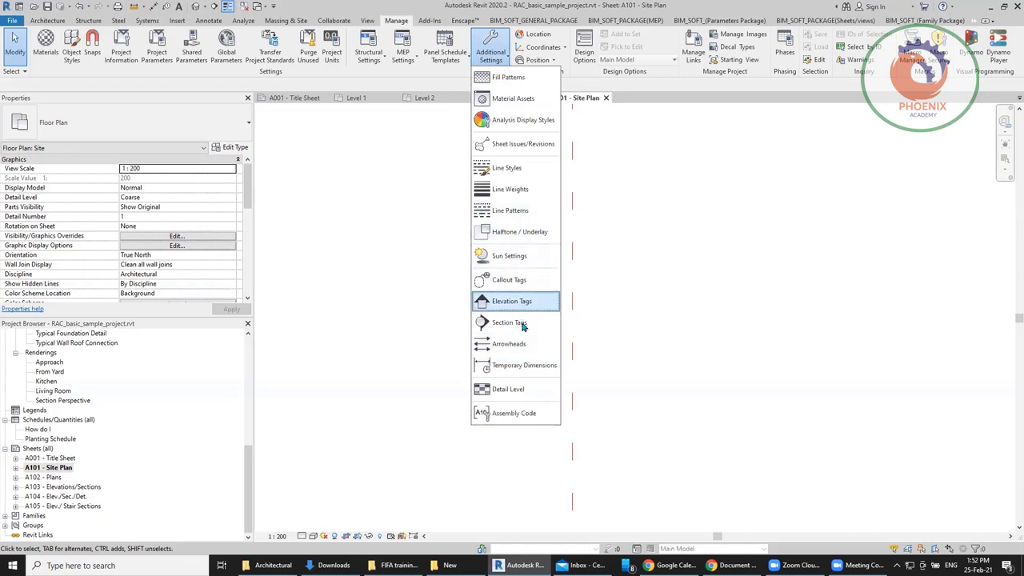
{"action": "left_click", "coordinate": [509, 232]}
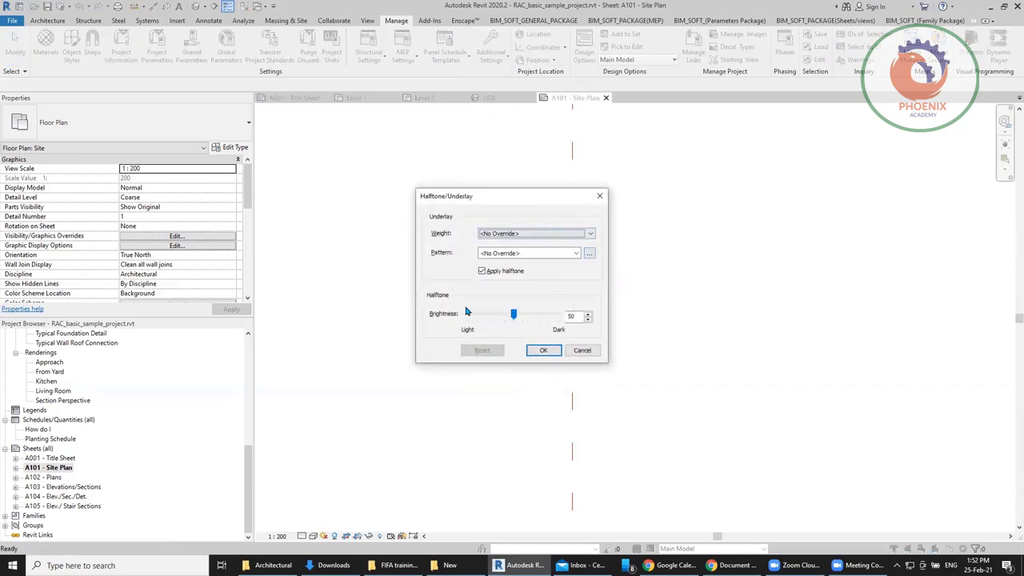
{"action": "left_click", "coordinate": [593, 201]}
Step: Check the callout tag's type properties for its callout head and corner radius, then close them
{"action": "left_click", "coordinate": [485, 66]}
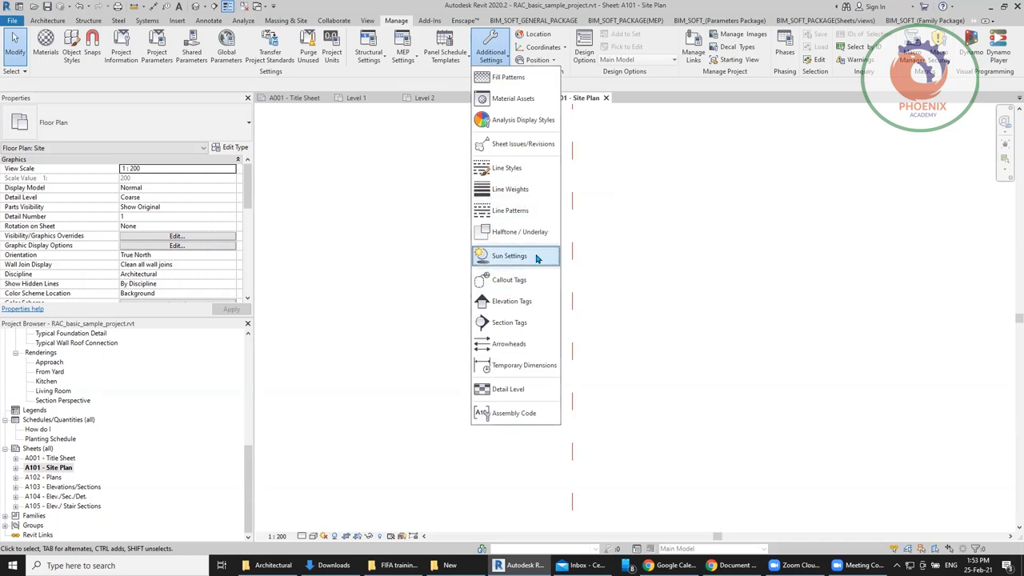
{"action": "left_click", "coordinate": [503, 281]}
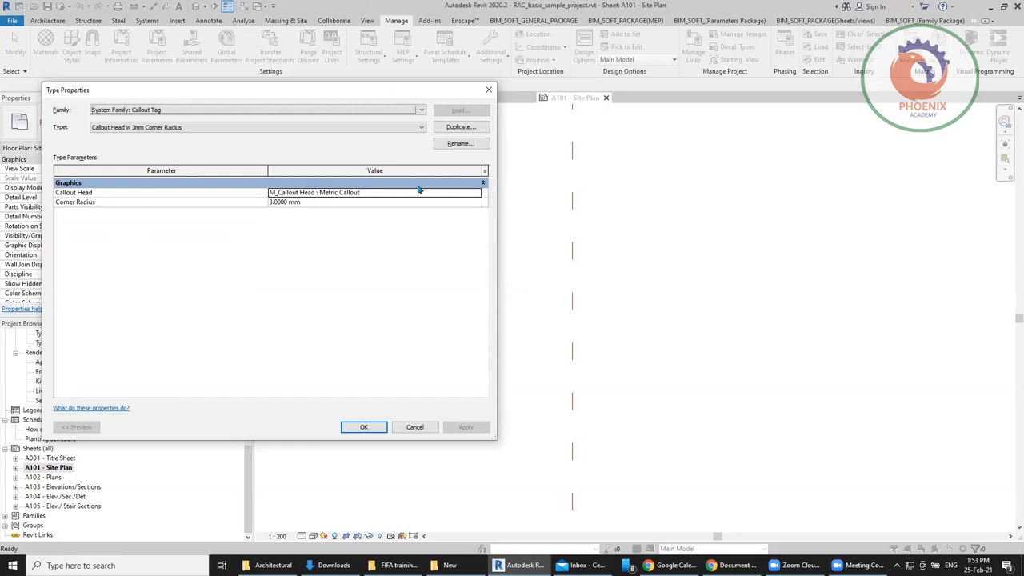
{"action": "left_click", "coordinate": [489, 90]}
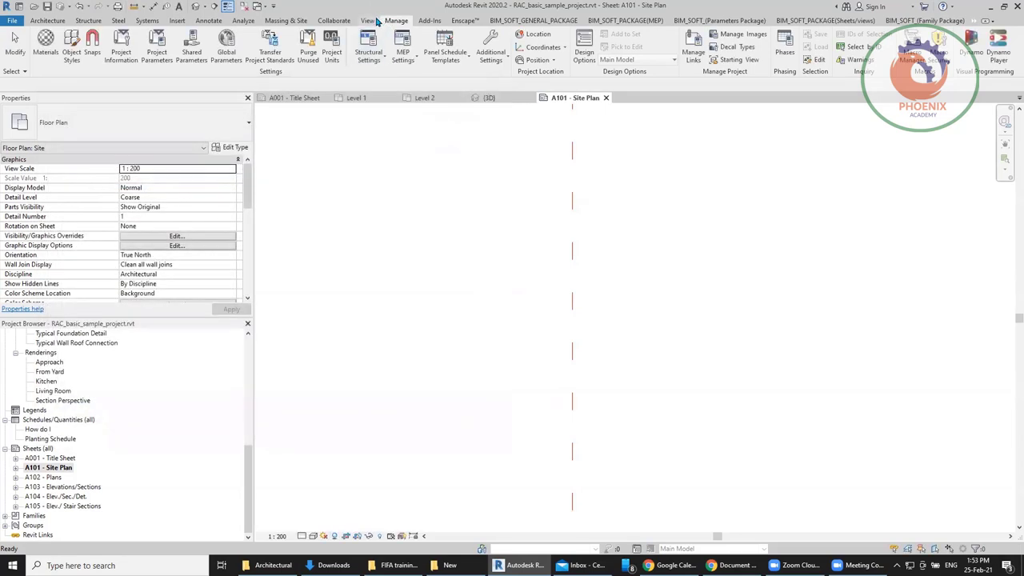
Step: Place a rectangular callout in the empty area beside the revision cloud on the Site Plan sheet
{"action": "left_click", "coordinate": [369, 20]}
{"action": "left_click", "coordinate": [387, 58]}
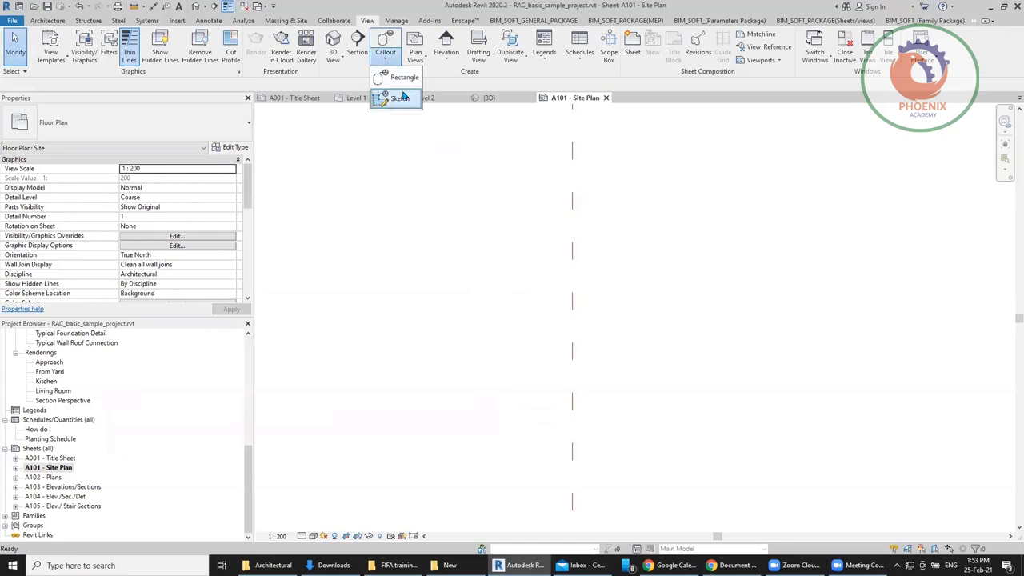
{"action": "left_click", "coordinate": [398, 77]}
{"action": "left_click", "coordinate": [446, 170]}
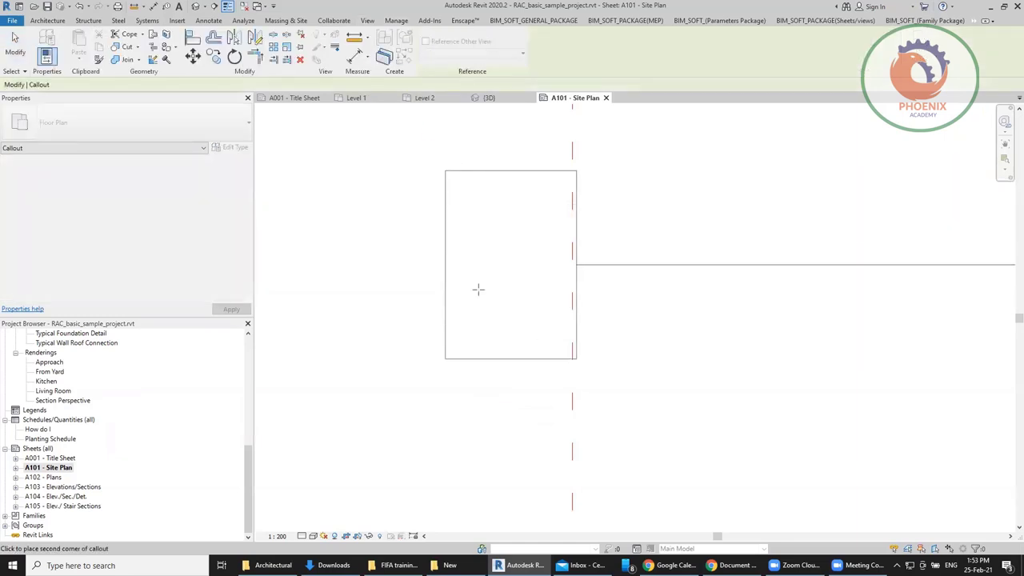
{"action": "scroll", "coordinate": [481, 288], "scroll_direction": "down", "scroll_amount": 4}
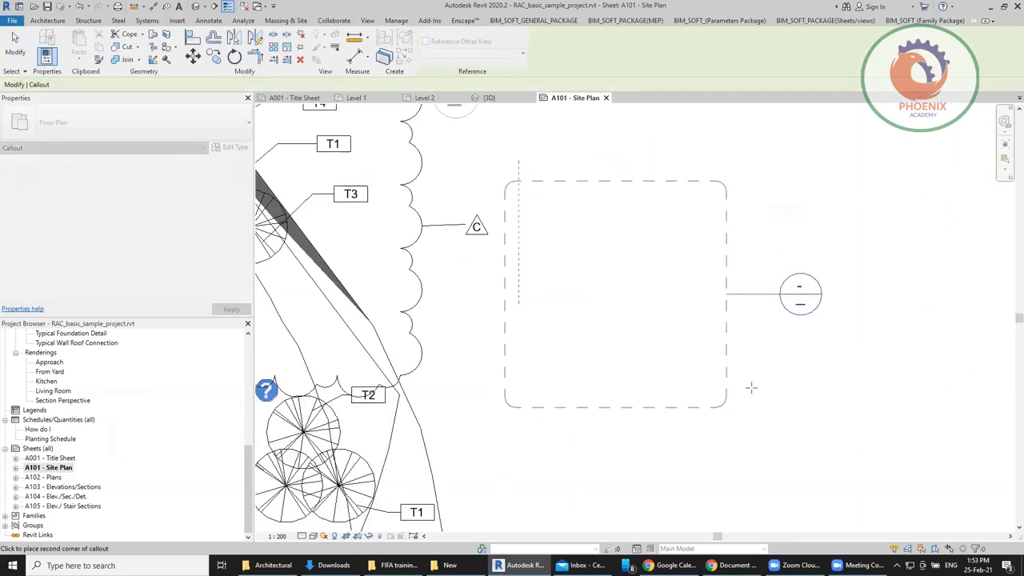
{"action": "left_click", "coordinate": [793, 395]}
{"action": "key", "text": "Escape"}
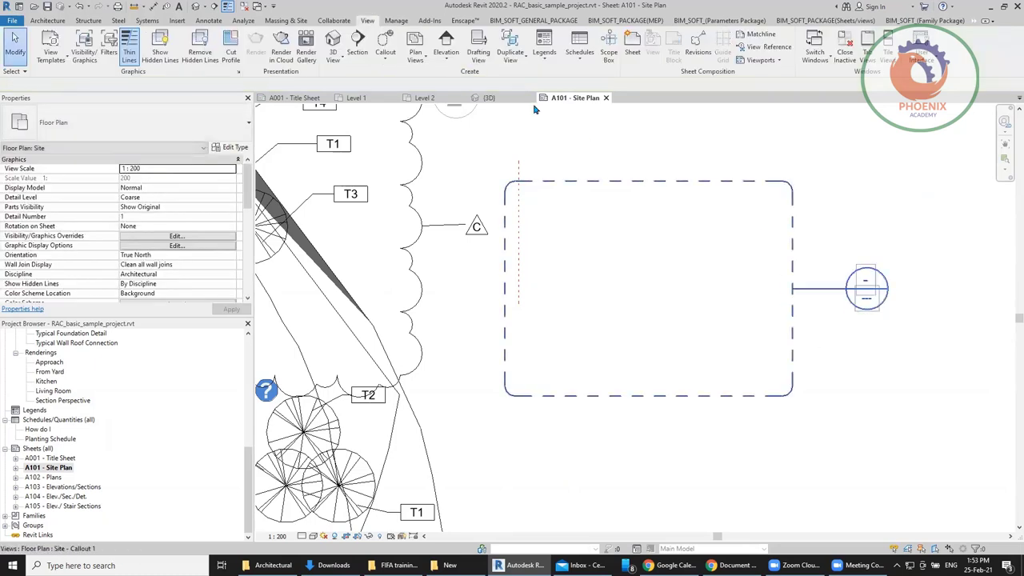
Step: Set the Callout Head of the Callout Head w 3mm Corner Radius tag type to <none>
{"action": "left_click", "coordinate": [396, 22]}
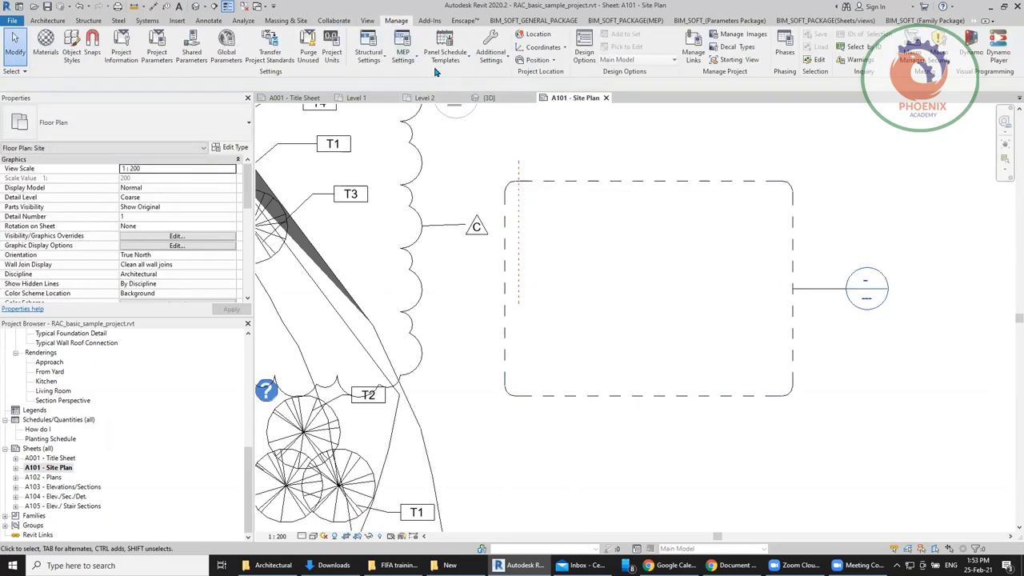
{"action": "left_click", "coordinate": [491, 48]}
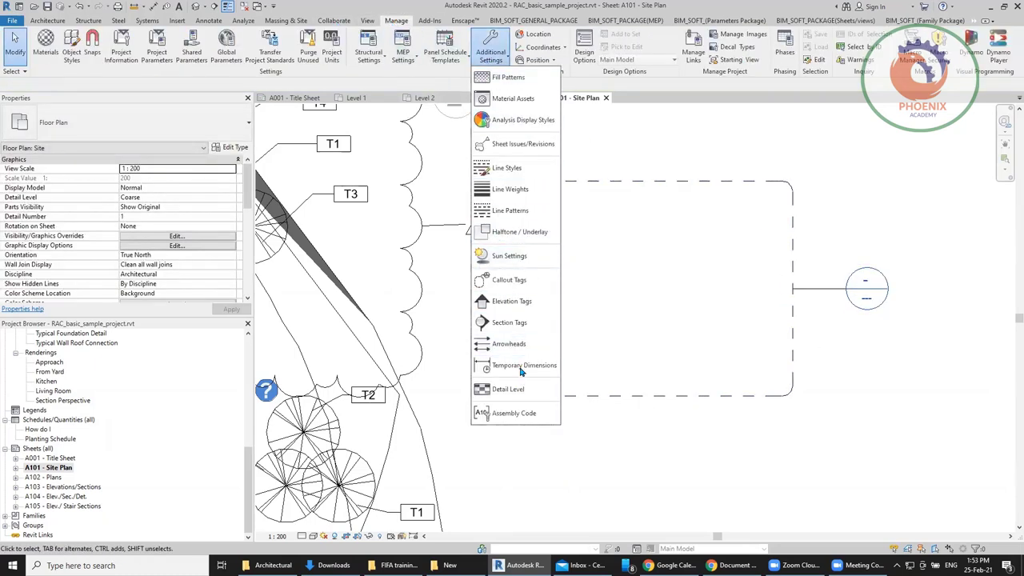
{"action": "left_click", "coordinate": [512, 281]}
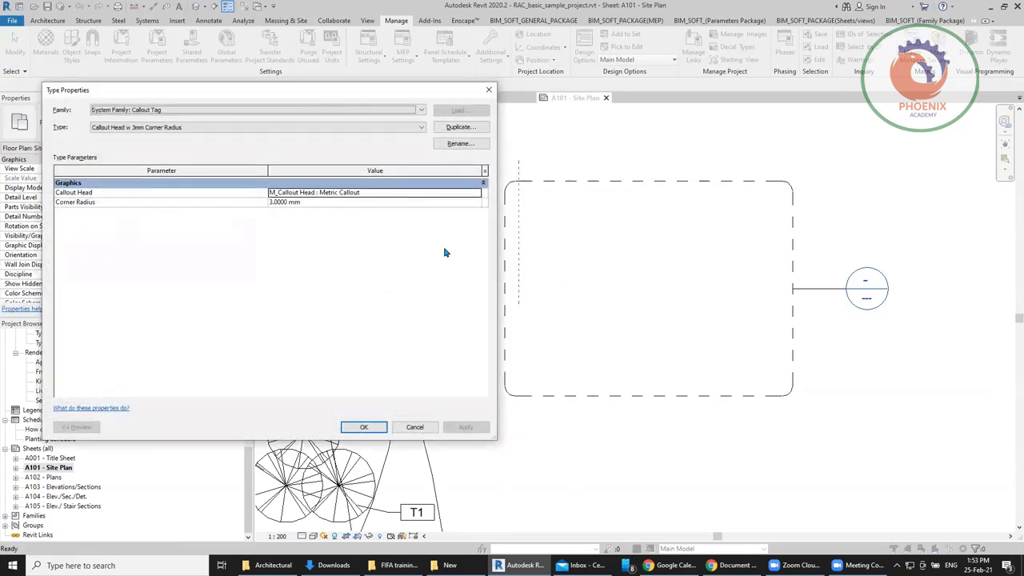
{"action": "left_click", "coordinate": [475, 194]}
{"action": "left_click", "coordinate": [477, 196]}
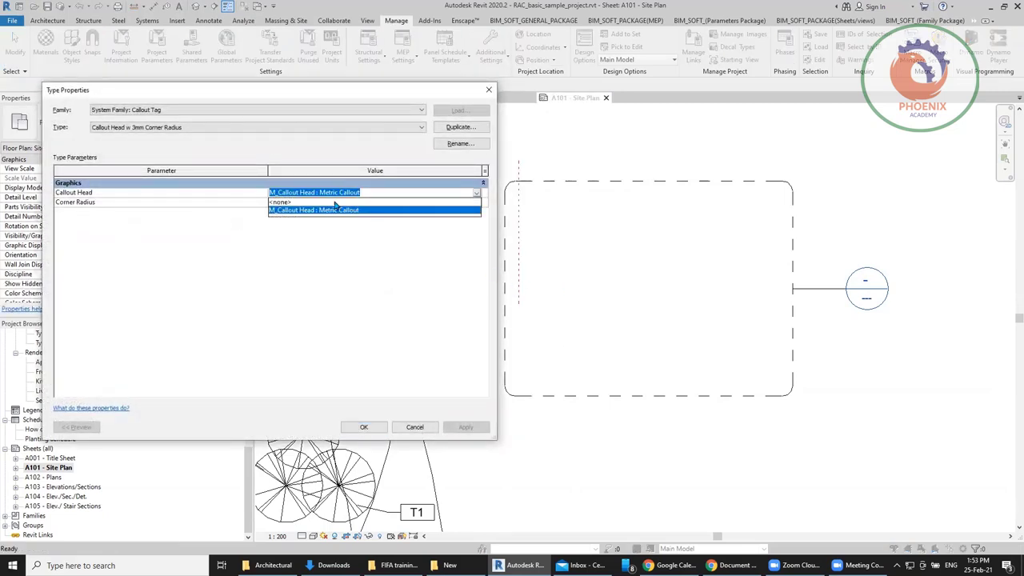
{"action": "left_click", "coordinate": [291, 202]}
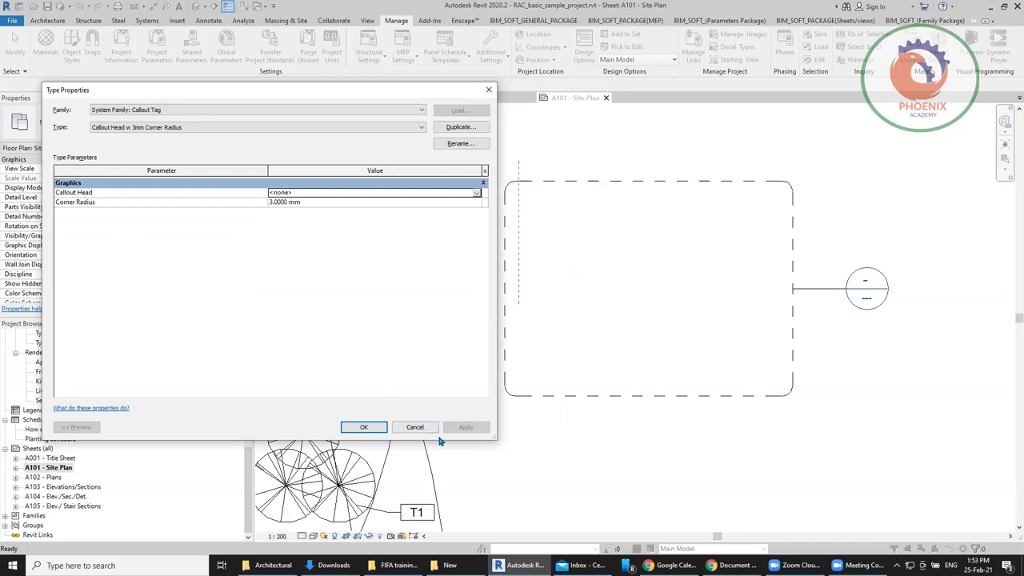
{"action": "left_click", "coordinate": [375, 428]}
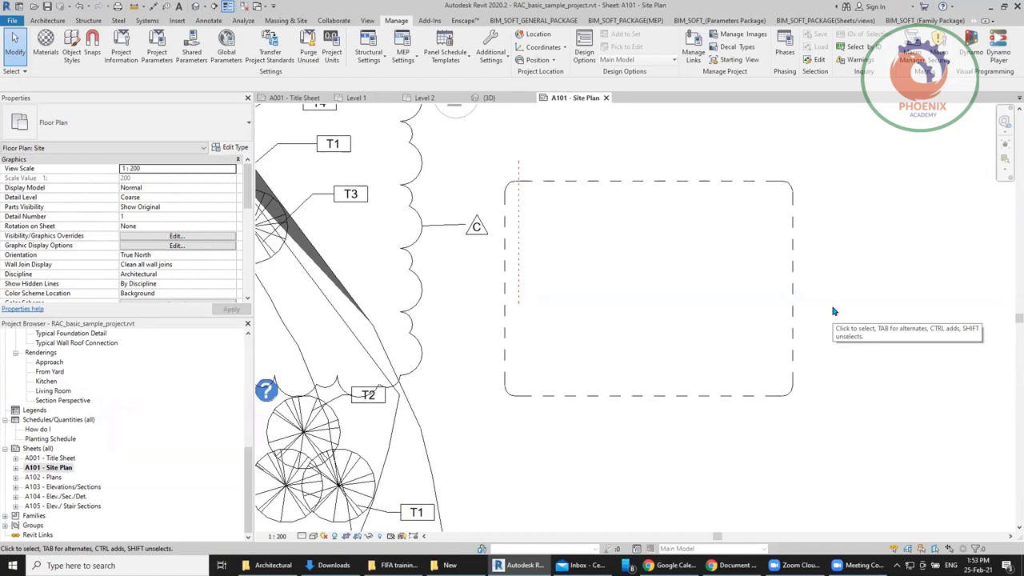
Step: Draw a horizontal building section through the lower part of the callout, extending past both of its sides
{"action": "left_click", "coordinate": [491, 58]}
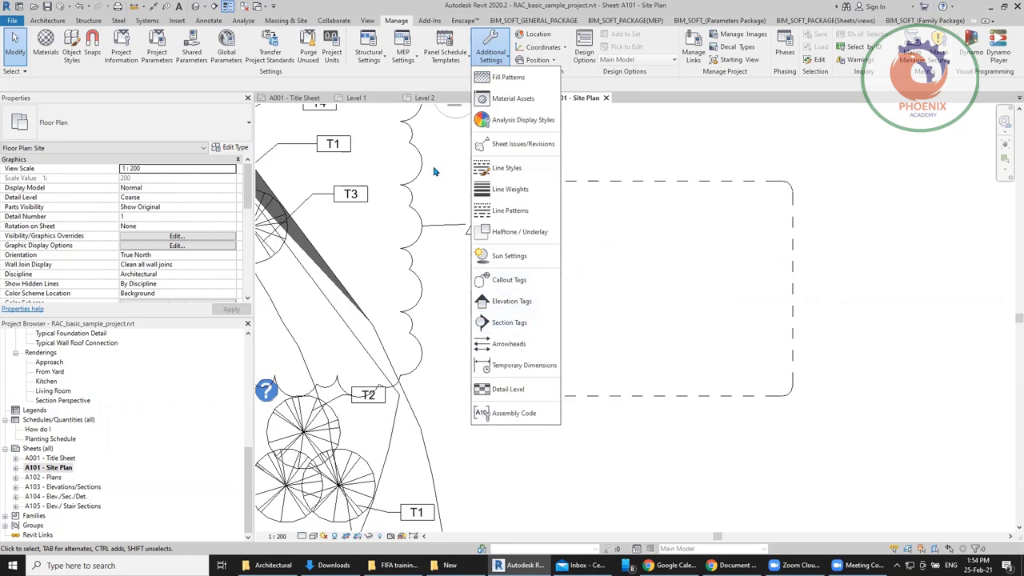
{"action": "left_click", "coordinate": [212, 7]}
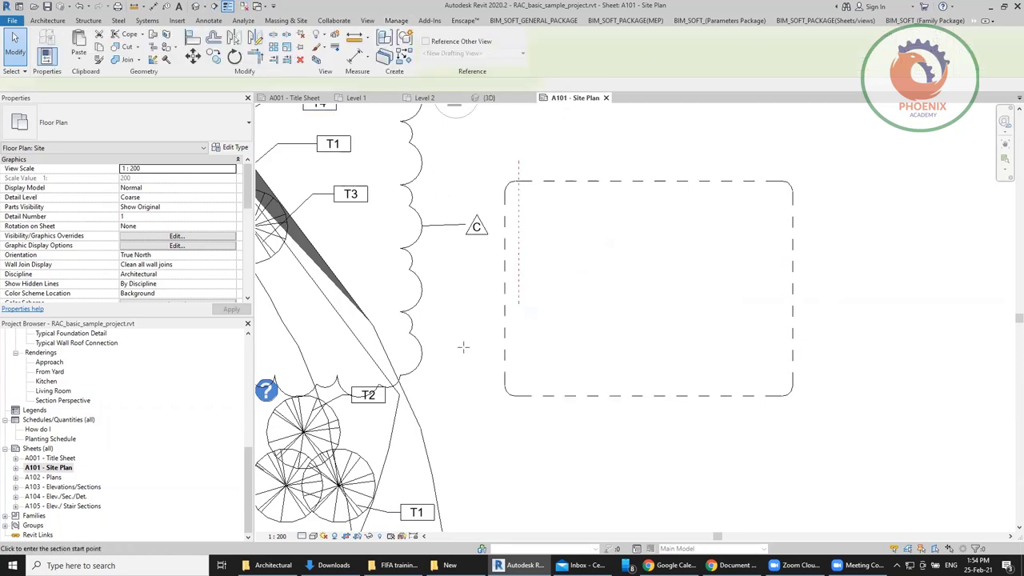
{"action": "left_click", "coordinate": [458, 347]}
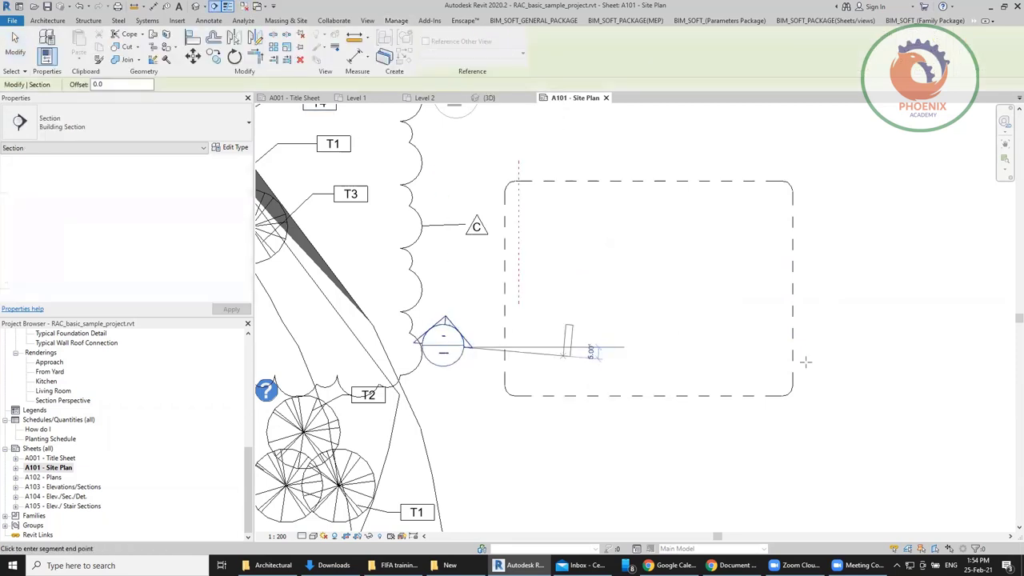
{"action": "left_click", "coordinate": [885, 347]}
{"action": "key", "text": "Escape"}
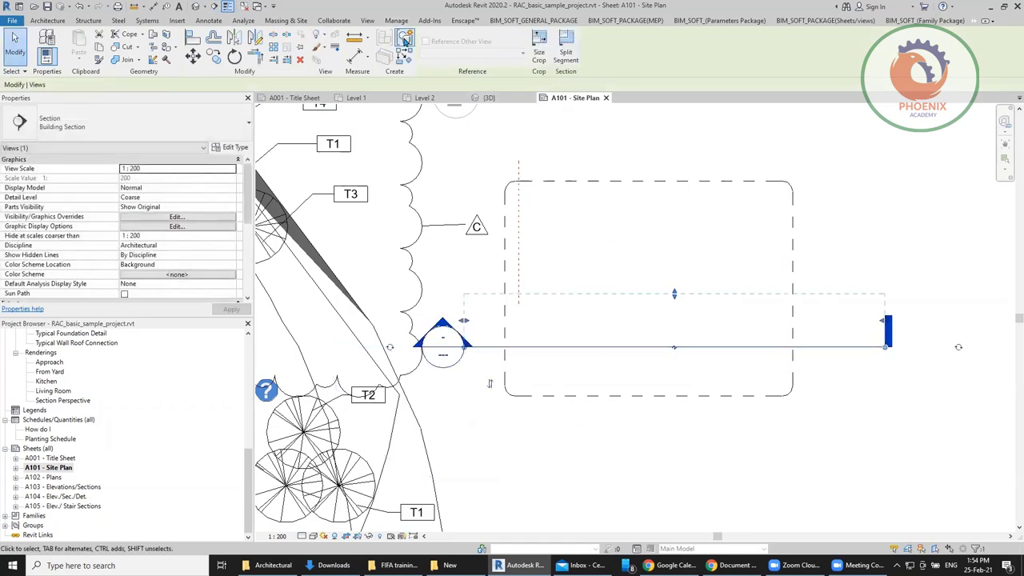
{"action": "key", "text": "Escape"}
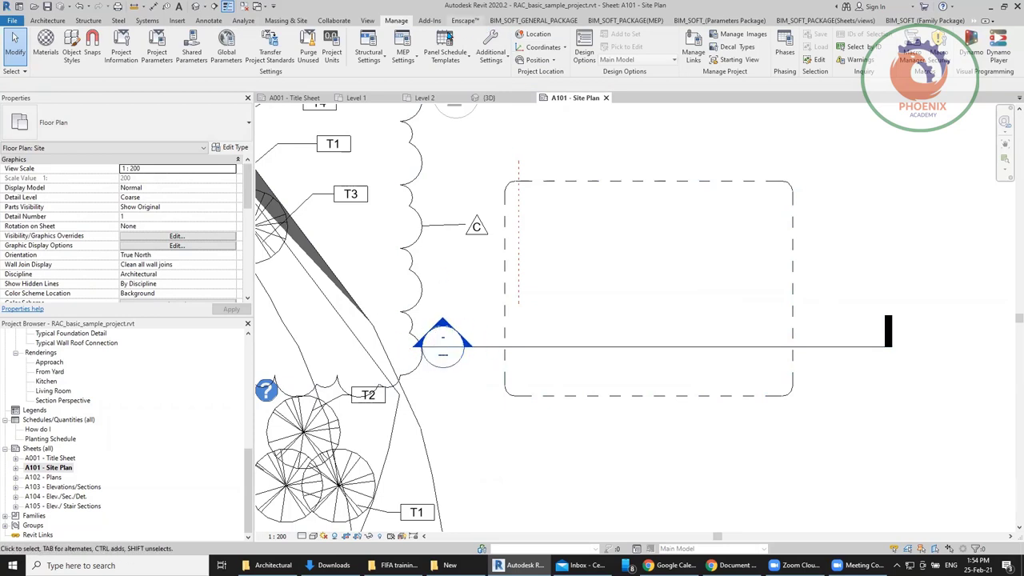
Step: Set the Section Head of the filled section tag type to M_Section Head - No Arrow
{"action": "left_click", "coordinate": [490, 50]}
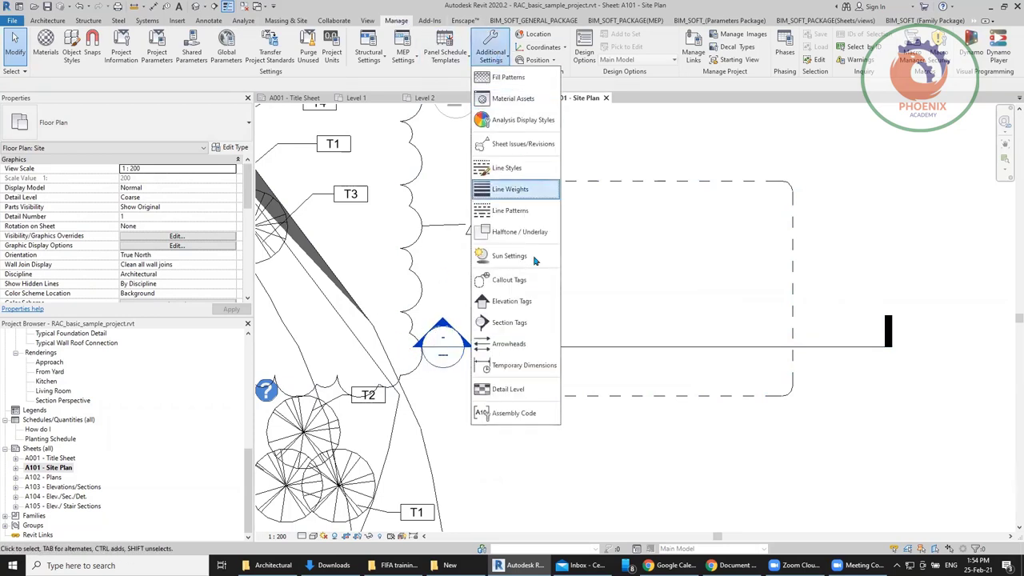
{"action": "left_click", "coordinate": [534, 327]}
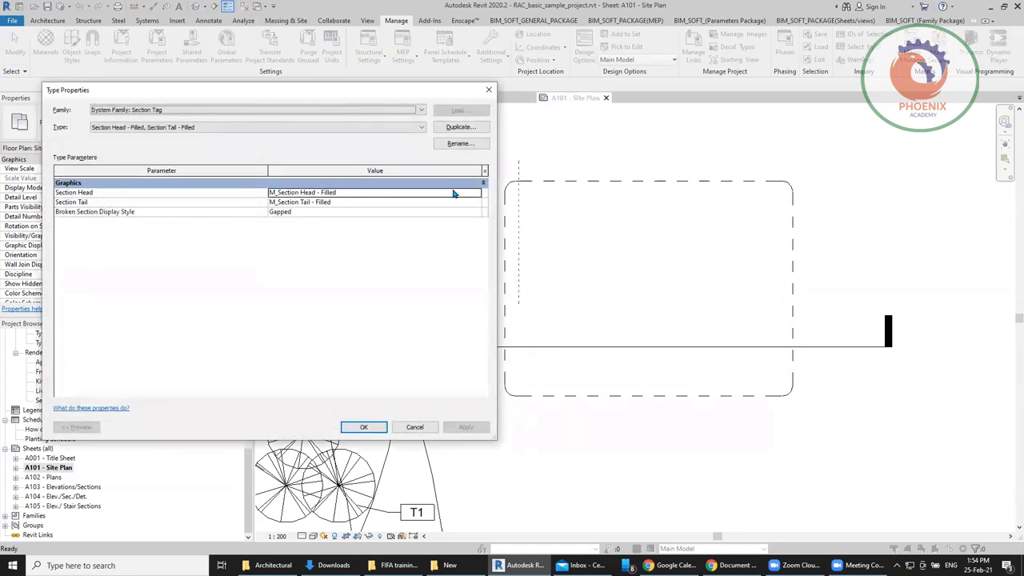
{"action": "left_click", "coordinate": [478, 193]}
{"action": "left_click", "coordinate": [476, 193]}
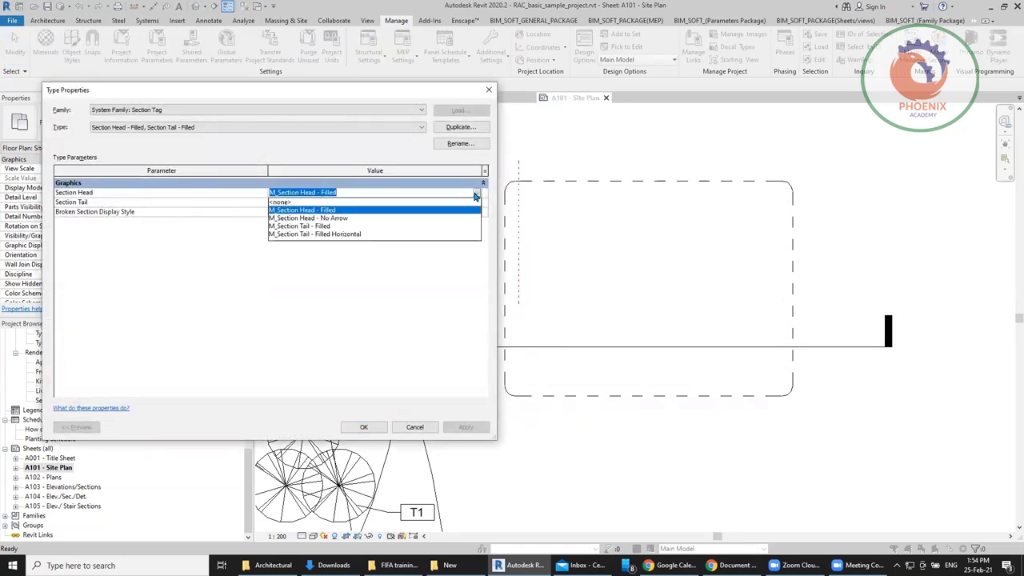
{"action": "left_click", "coordinate": [343, 218]}
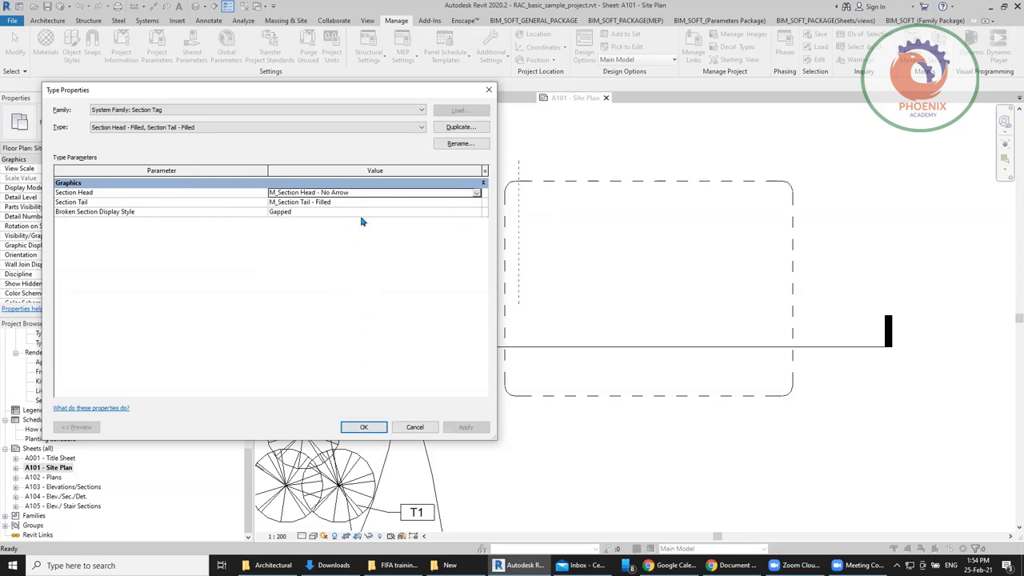
{"action": "left_click", "coordinate": [358, 428]}
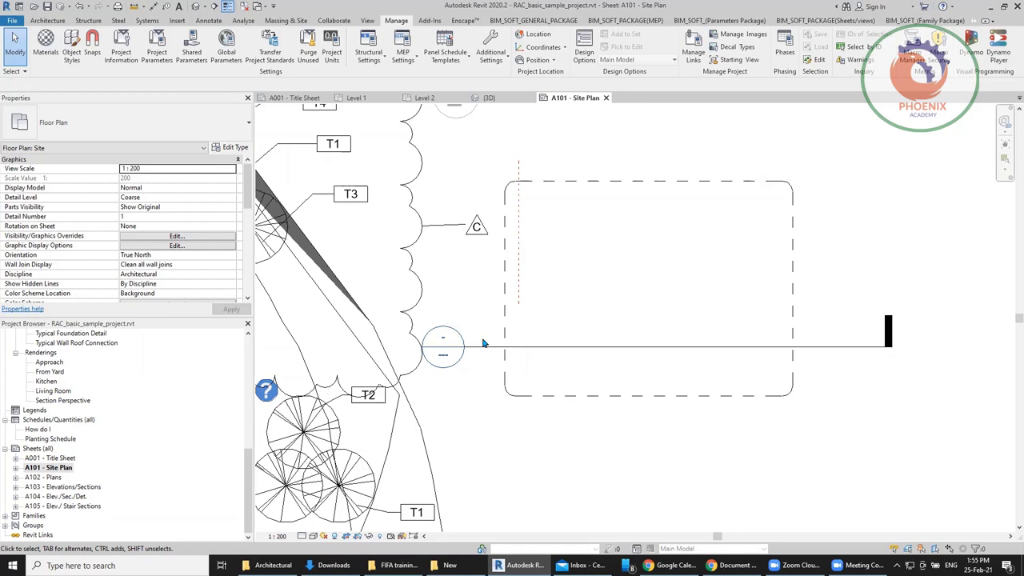
Step: Reopen the section tag's type properties and review the available Section Head options
{"action": "left_click", "coordinate": [490, 46]}
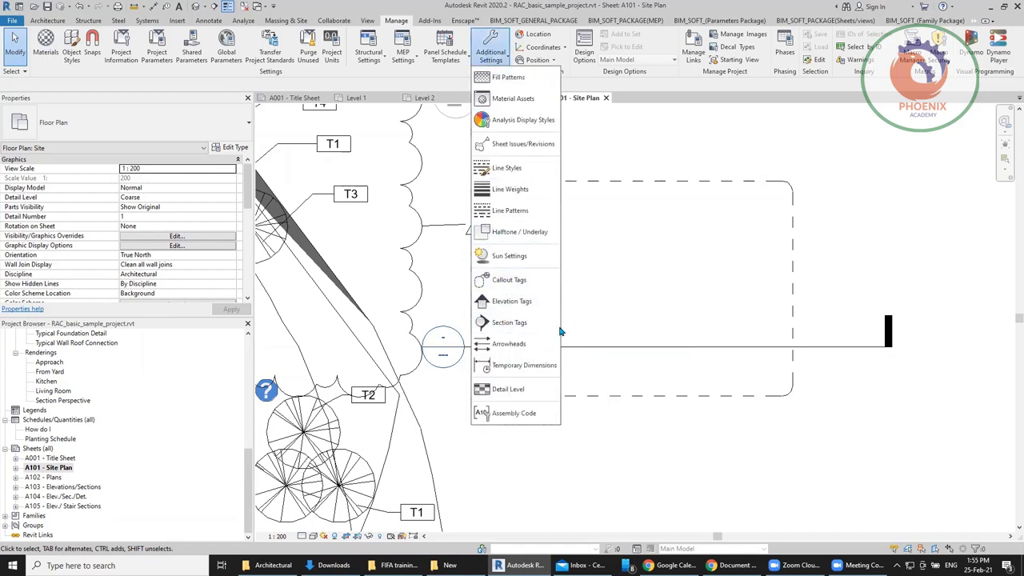
{"action": "left_click", "coordinate": [527, 322]}
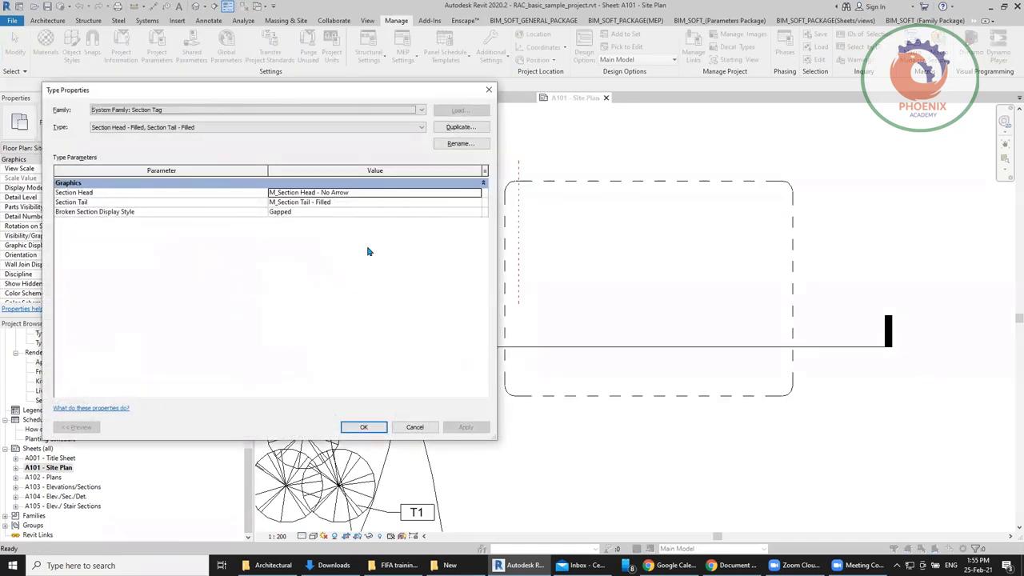
{"action": "left_click", "coordinate": [473, 192]}
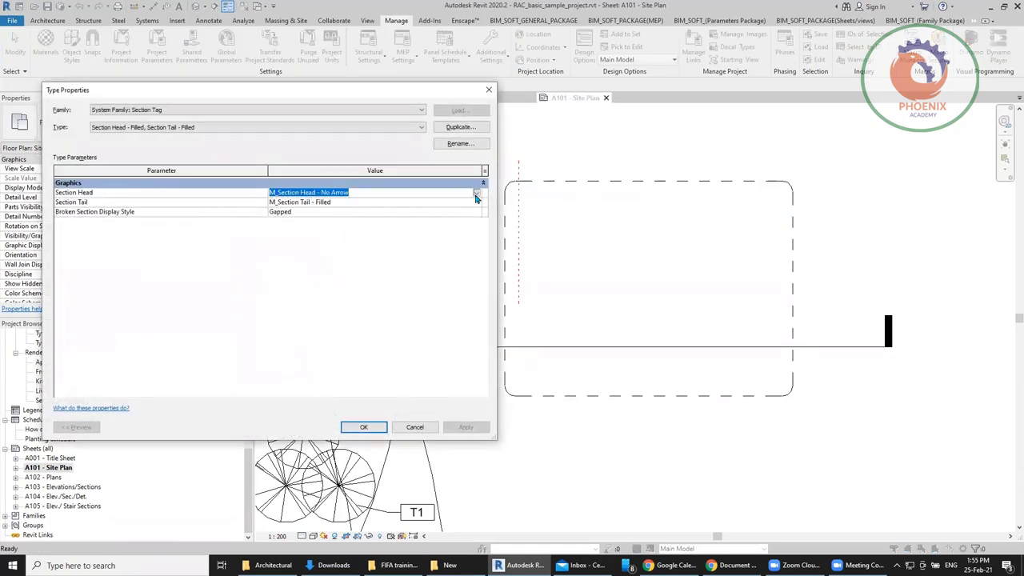
{"action": "left_click", "coordinate": [477, 194]}
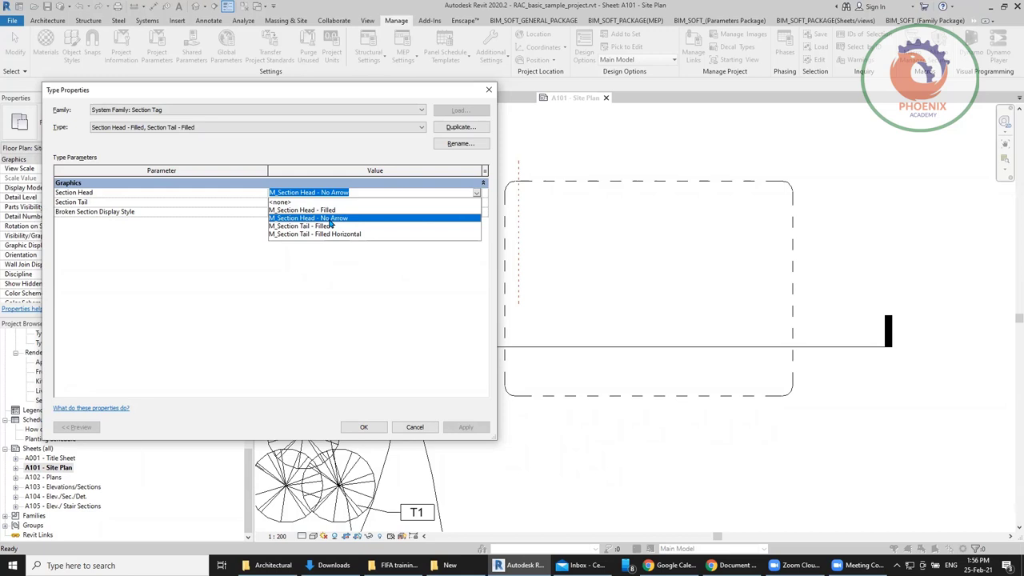
Step: Open the Windows power options to view the sleep, shut down and restart choices
{"action": "left_click", "coordinate": [11, 563]}
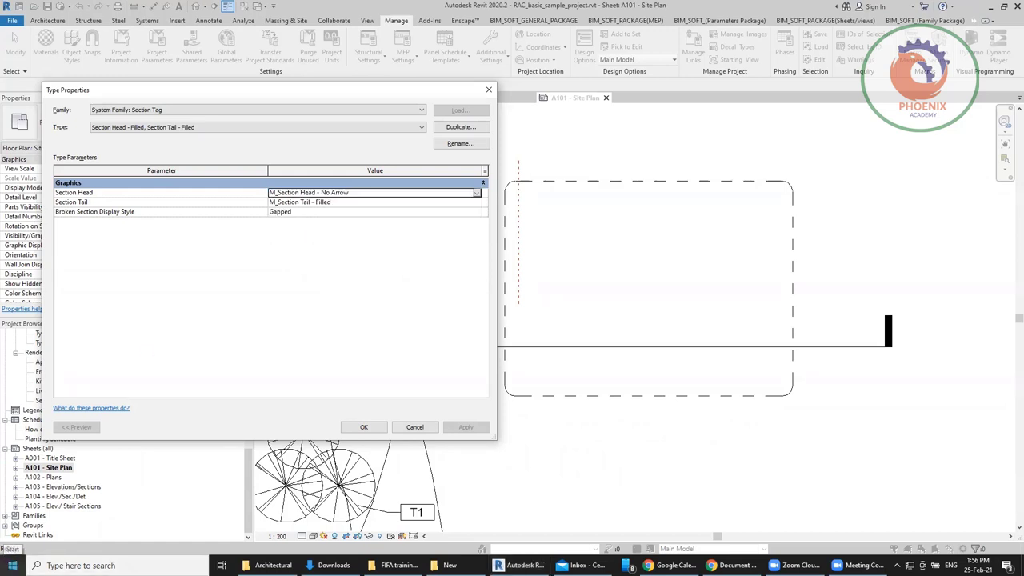
{"action": "left_click", "coordinate": [12, 564]}
{"action": "left_click", "coordinate": [24, 542]}
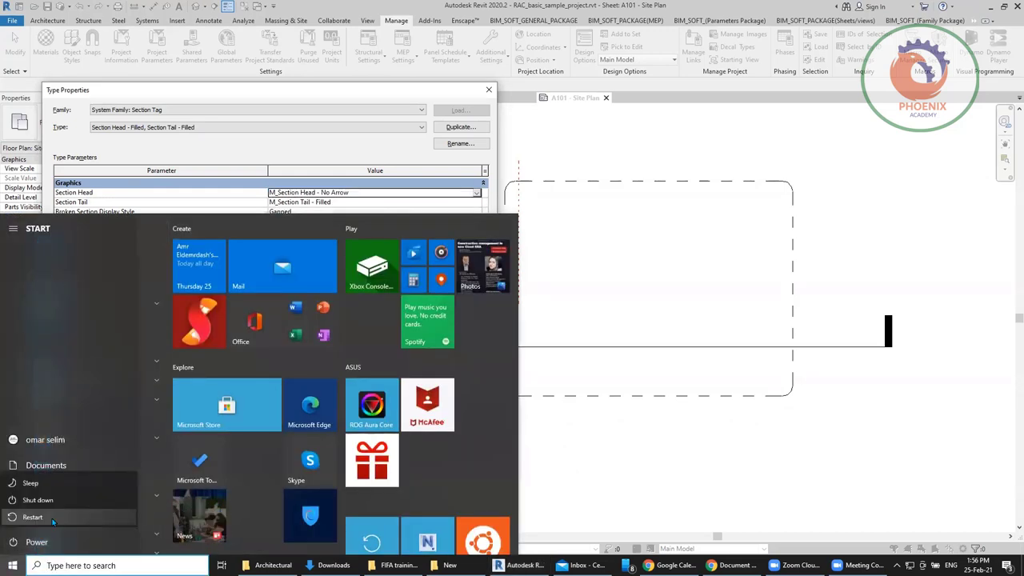